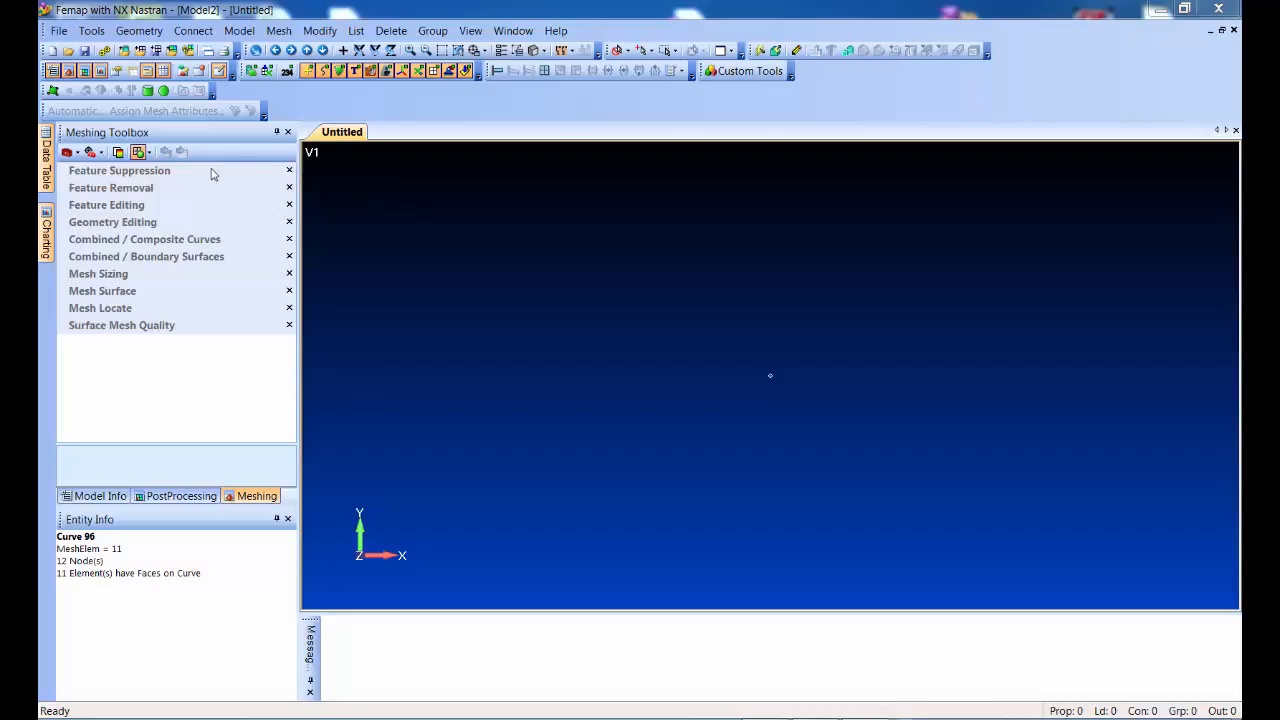
- Import the geometry file welded_bracket_assem.prt, adjusting the geometry scale factor to match the part file
left_click(125, 51)
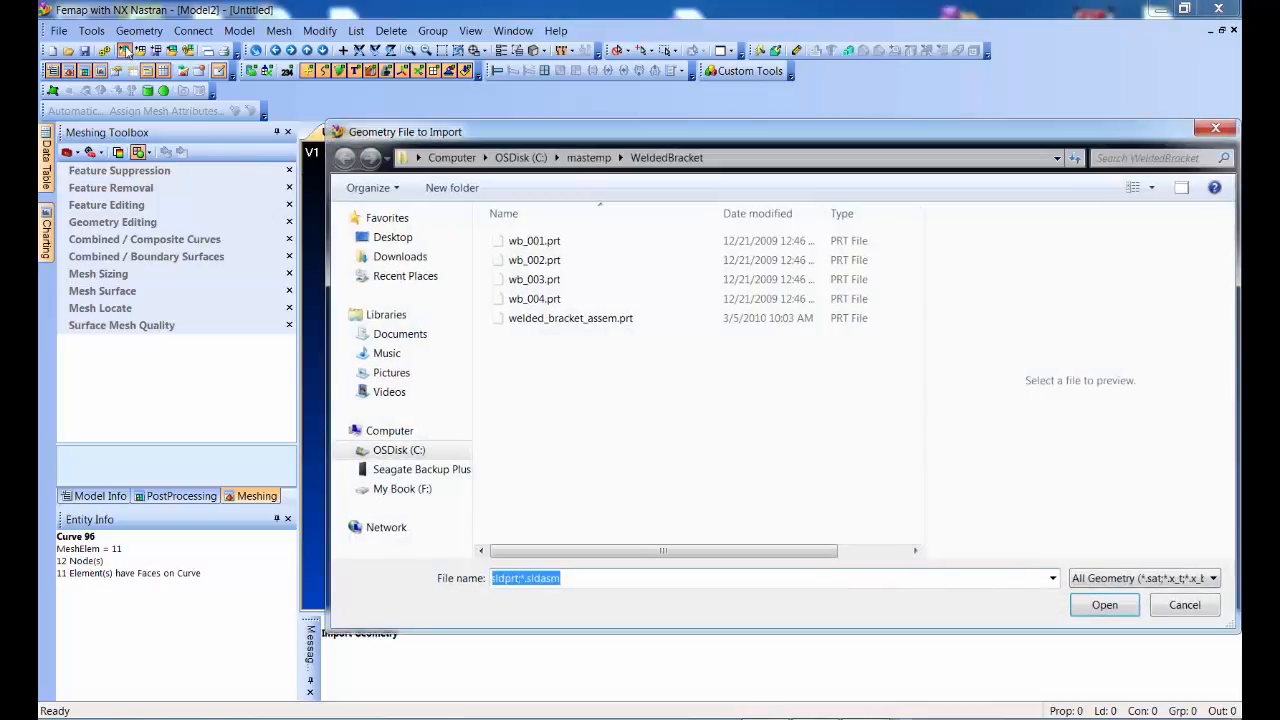
double_click(570, 318)
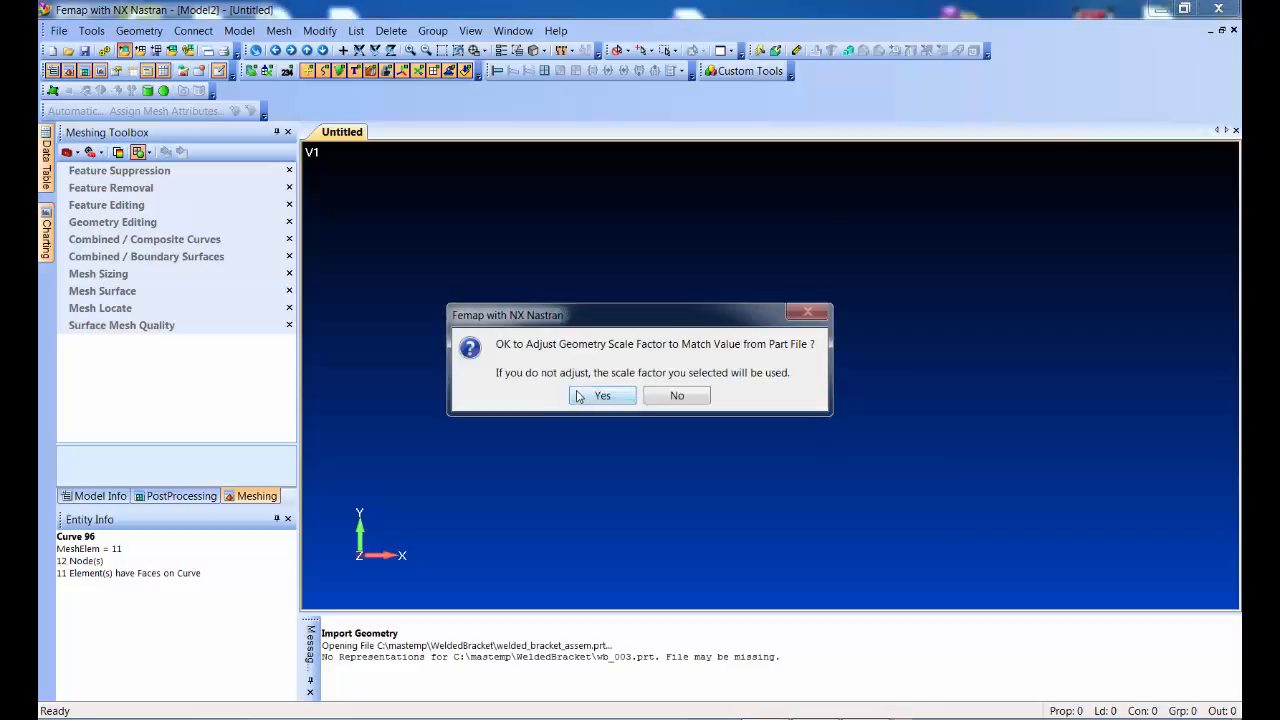
left_click(600, 393)
middle_click_drag(746, 292, 633, 255)
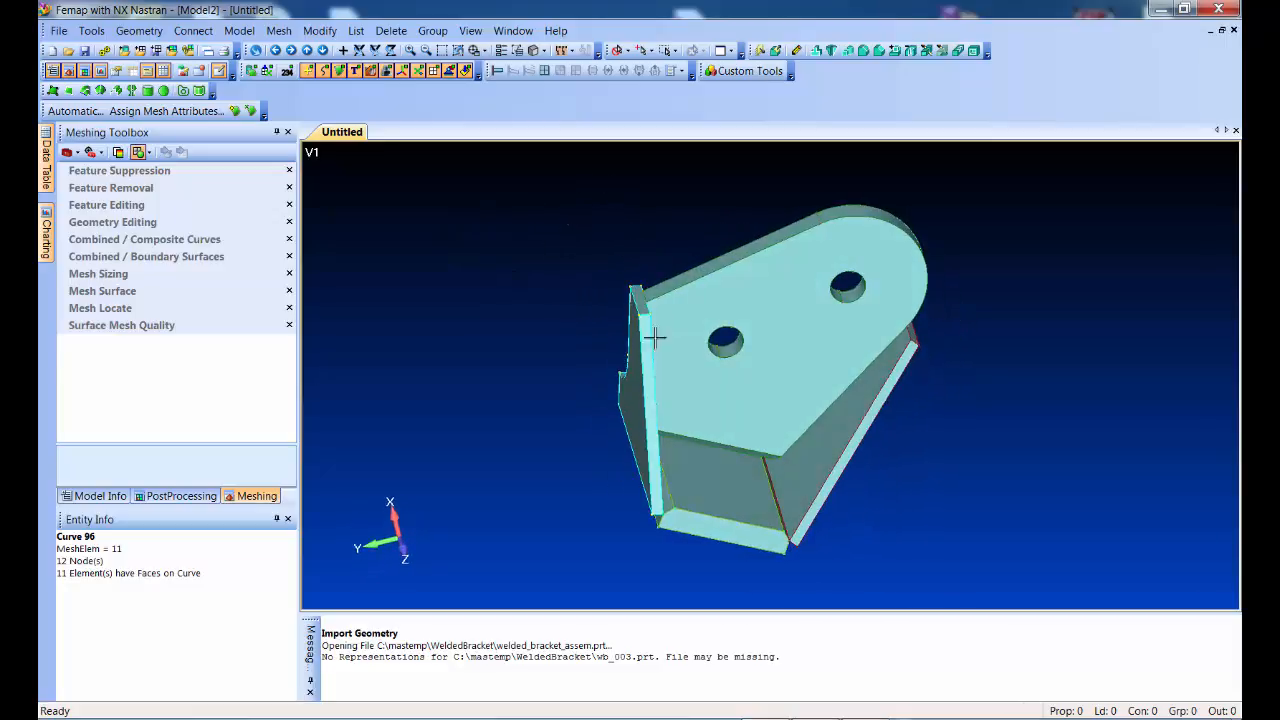
middle_click_drag(786, 380, 575, 532, "ctrl")
middle_click_drag(714, 297, 684, 322)
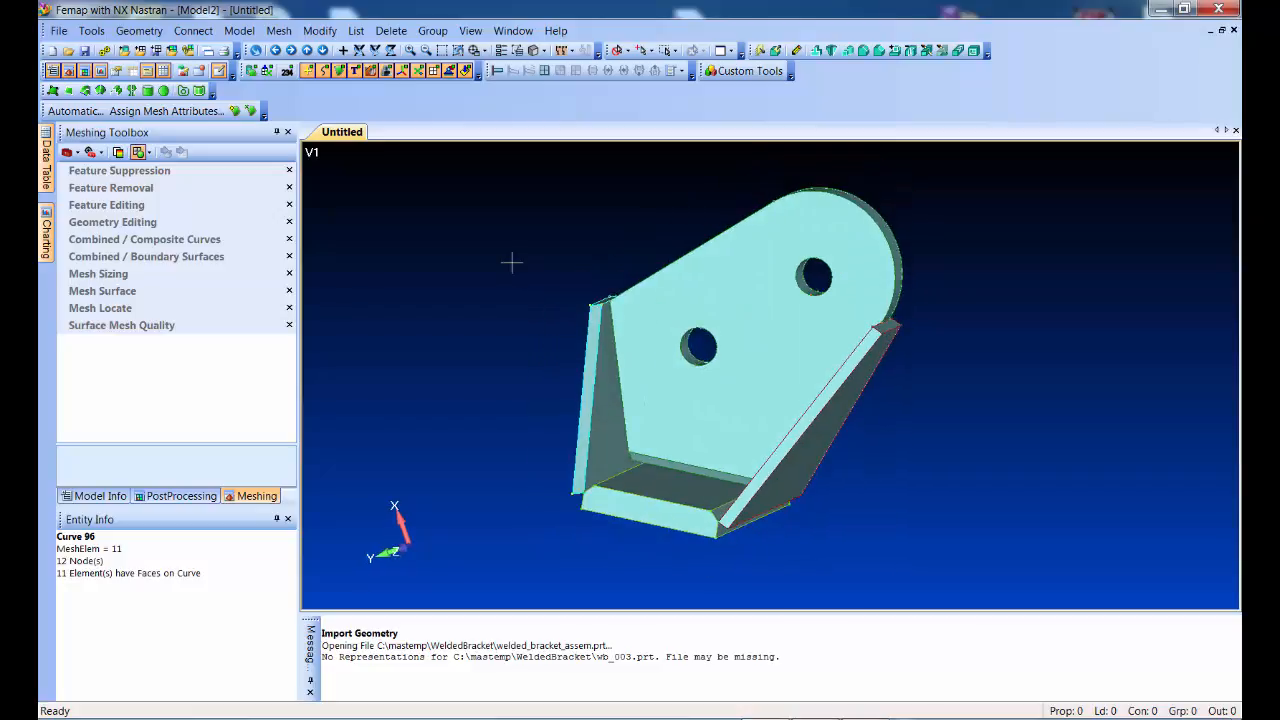
- Generate automatic midsurfaces from all surfaces of the bracket solids with a target thickness of 25
left_click(95, 495)
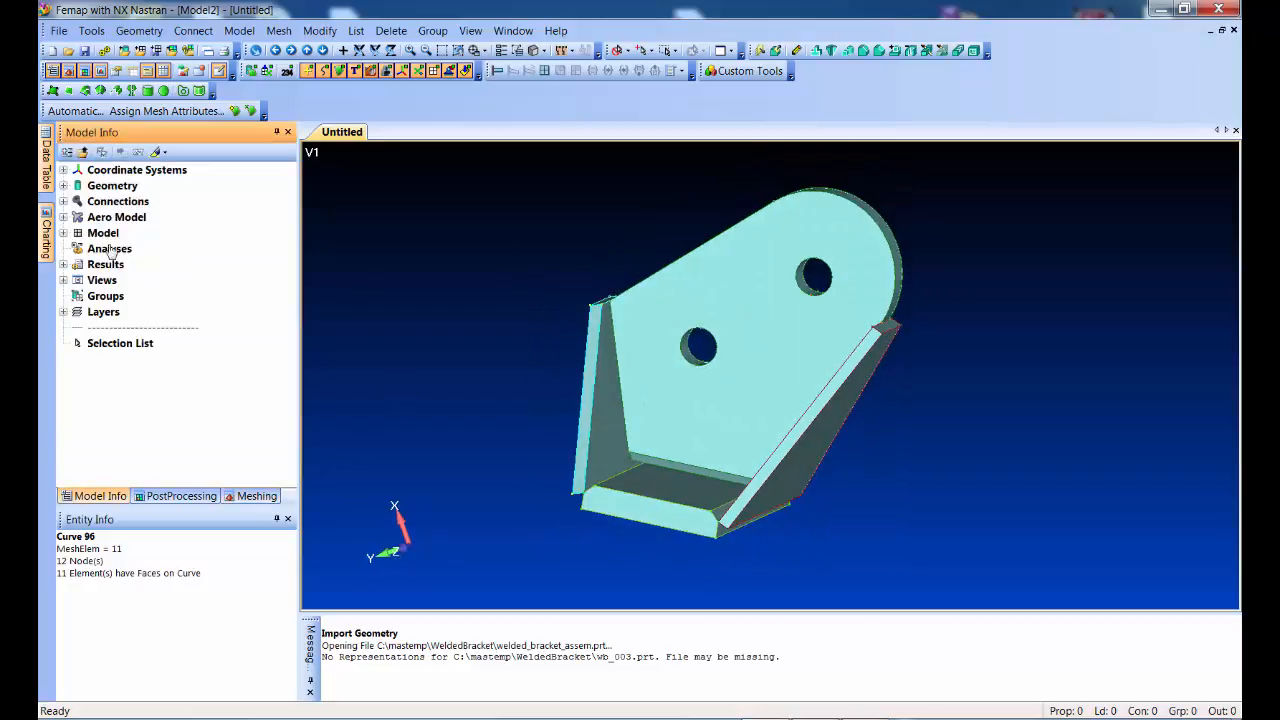
left_click(80, 112)
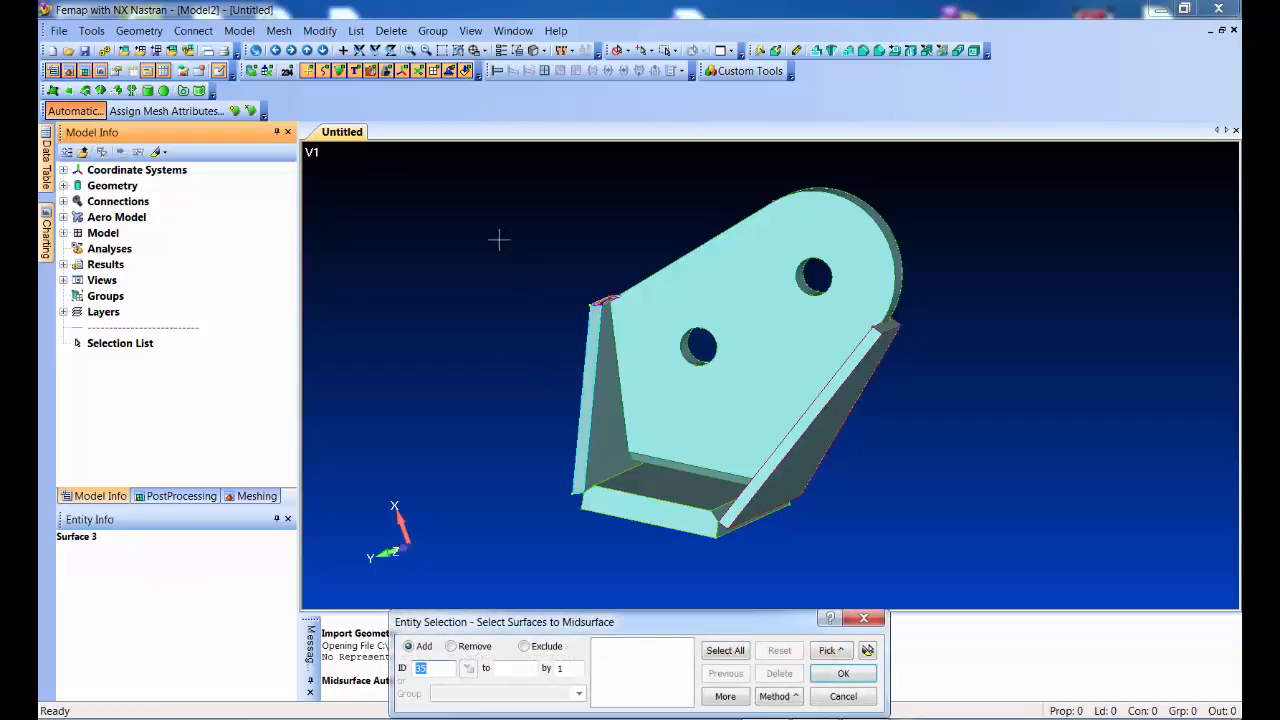
left_click_drag(446, 170, 964, 574)
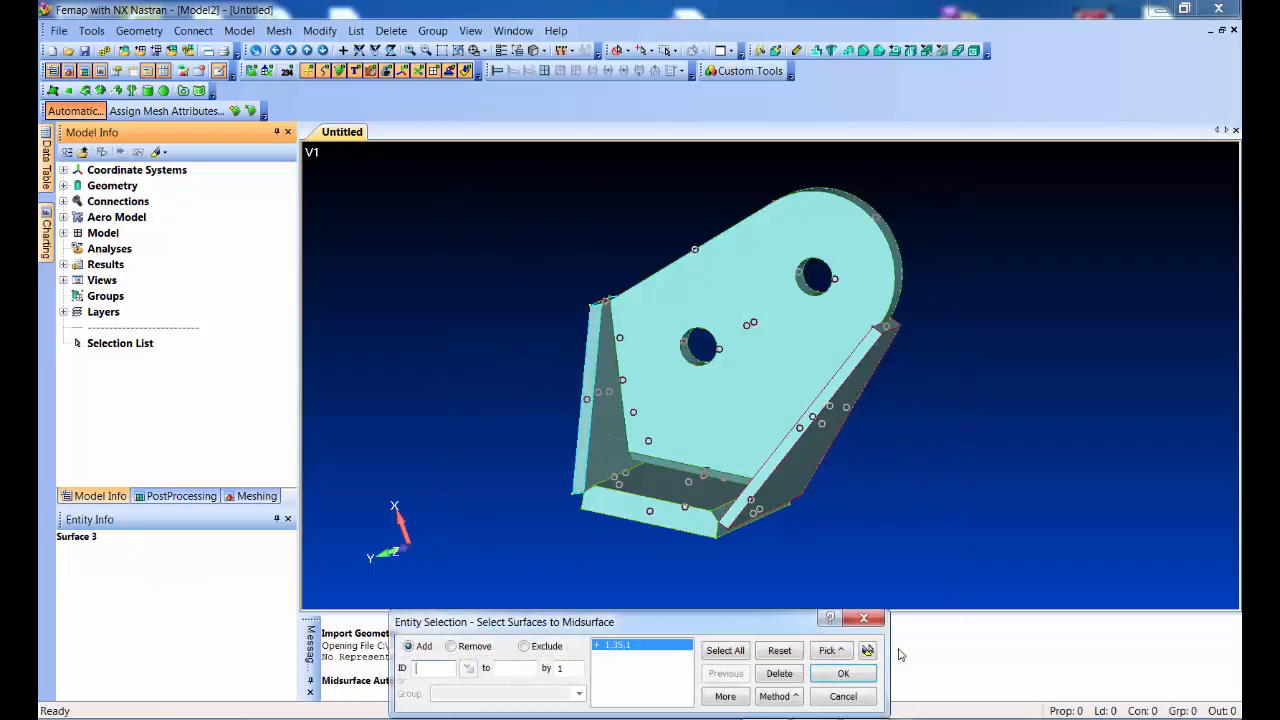
left_click(867, 674)
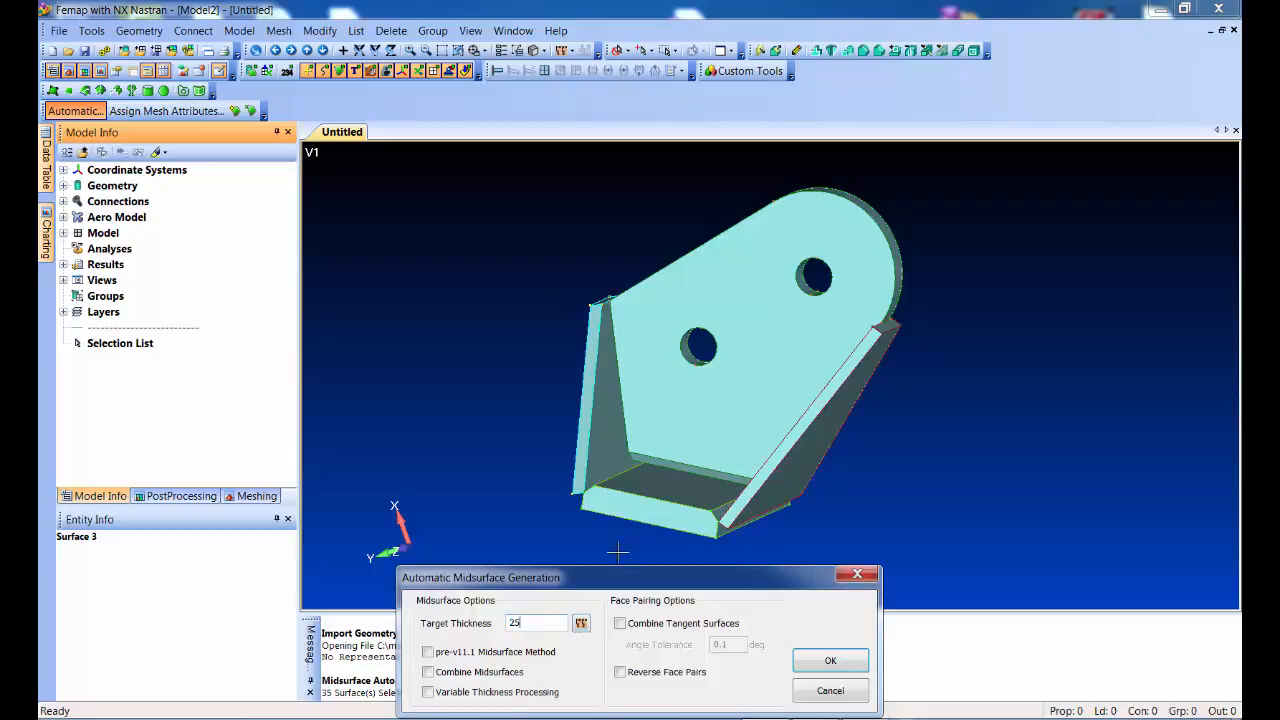
left_click(828, 661)
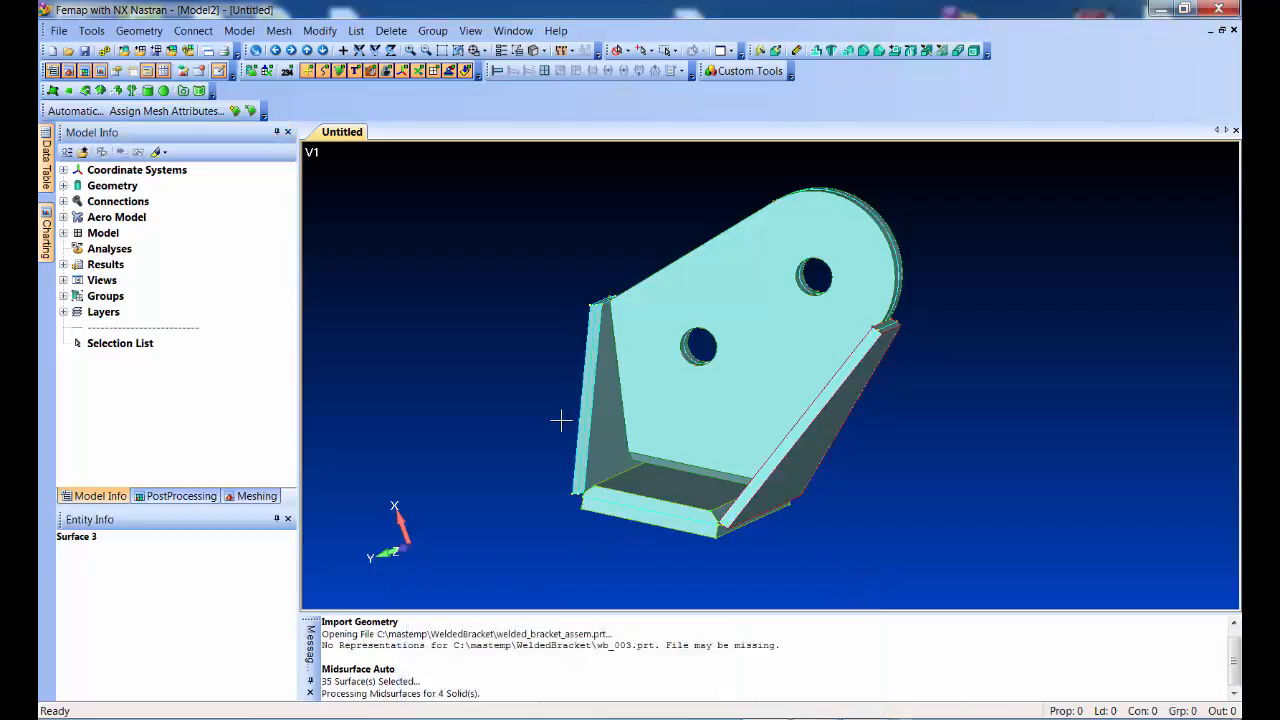
- Hide the four original solids so that only their midsurfaces are displayed
left_click(63, 186)
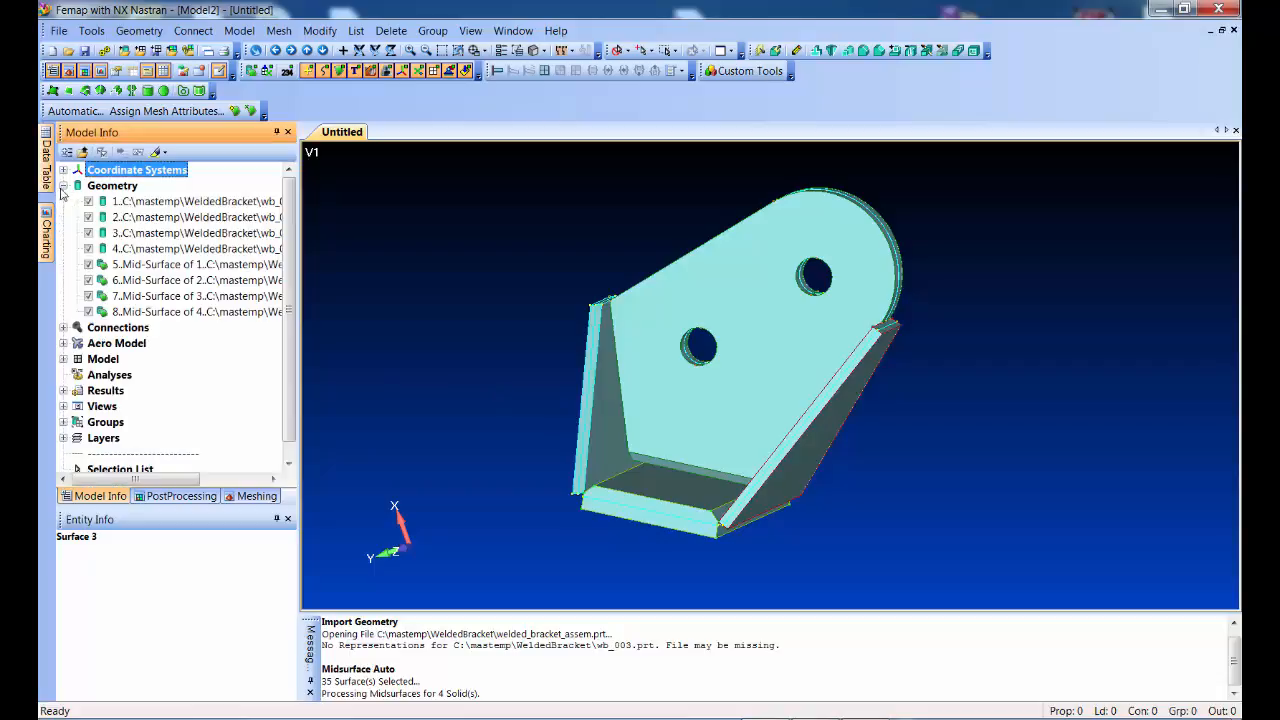
left_click(88, 201)
left_click(88, 217)
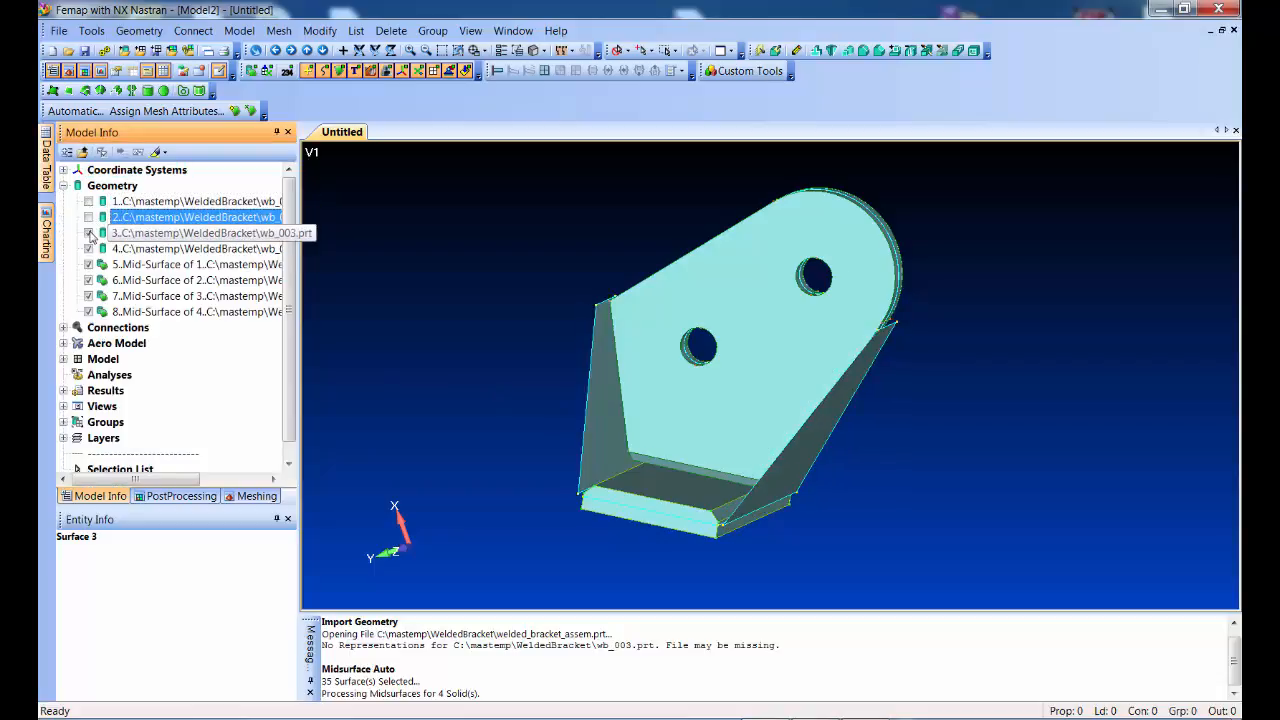
left_click(88, 233)
left_click(88, 249)
middle_click_drag(490, 316, 481, 399)
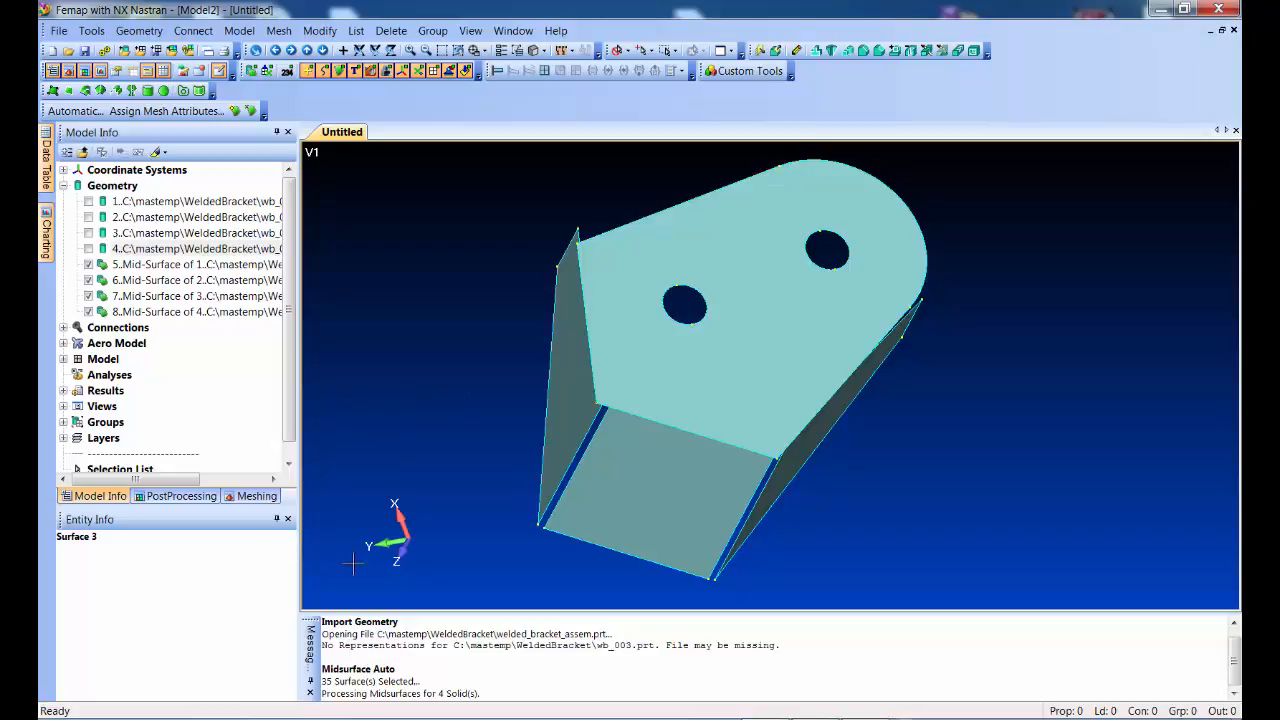
- Dock the Meshing Toolbox beside the graphics window and set Geometry Editing to a linear Extend to Surface in Single Surface Mode
left_click(262, 496)
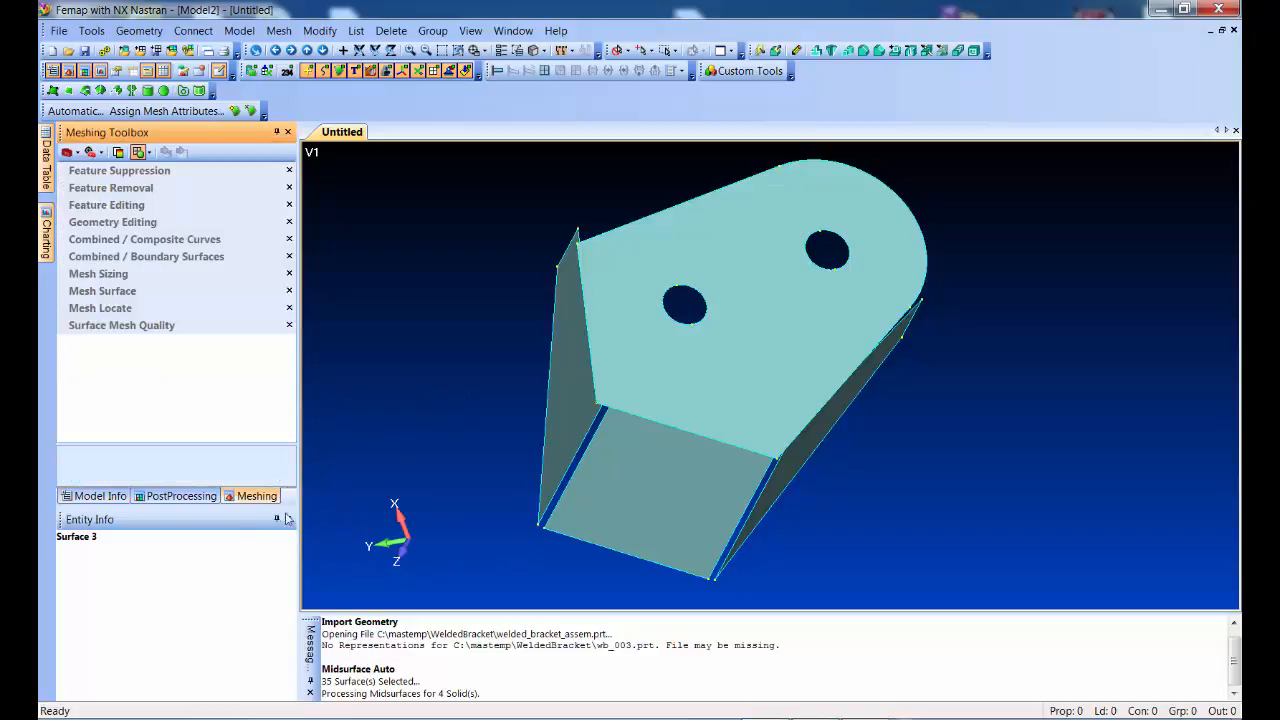
left_click_drag(255, 497, 1215, 407)
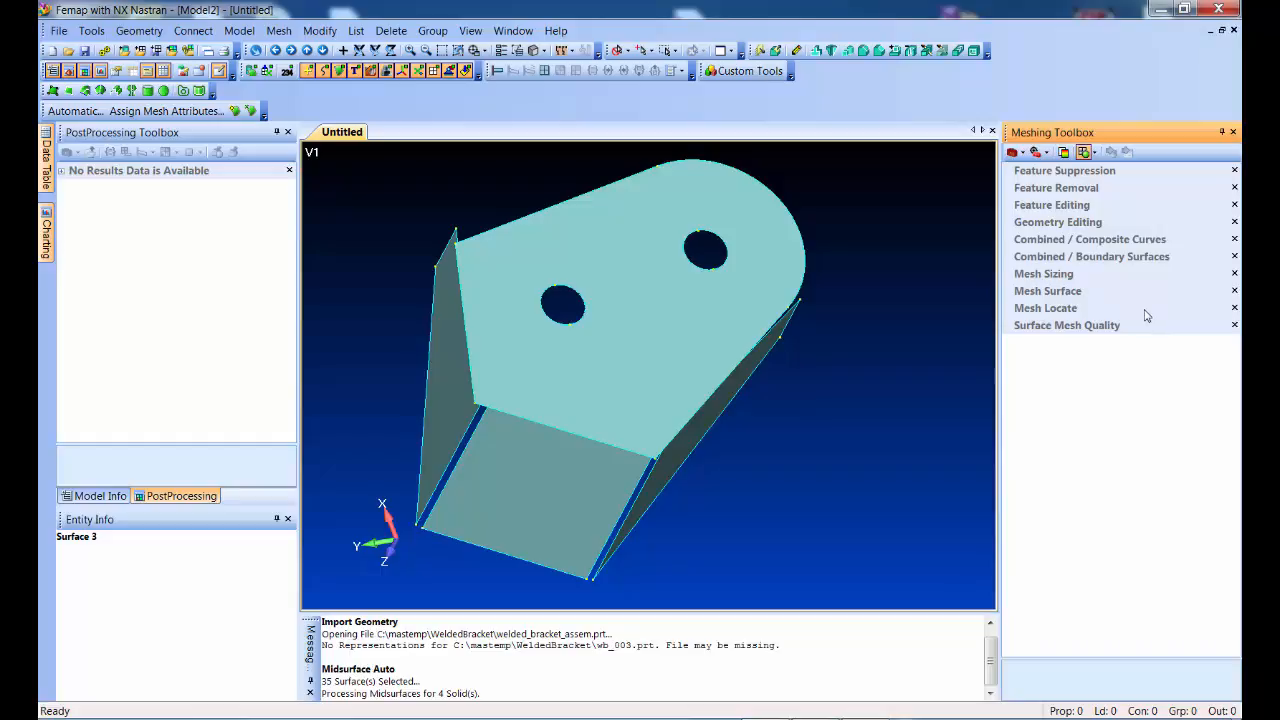
left_click(1092, 226)
left_click(1129, 343)
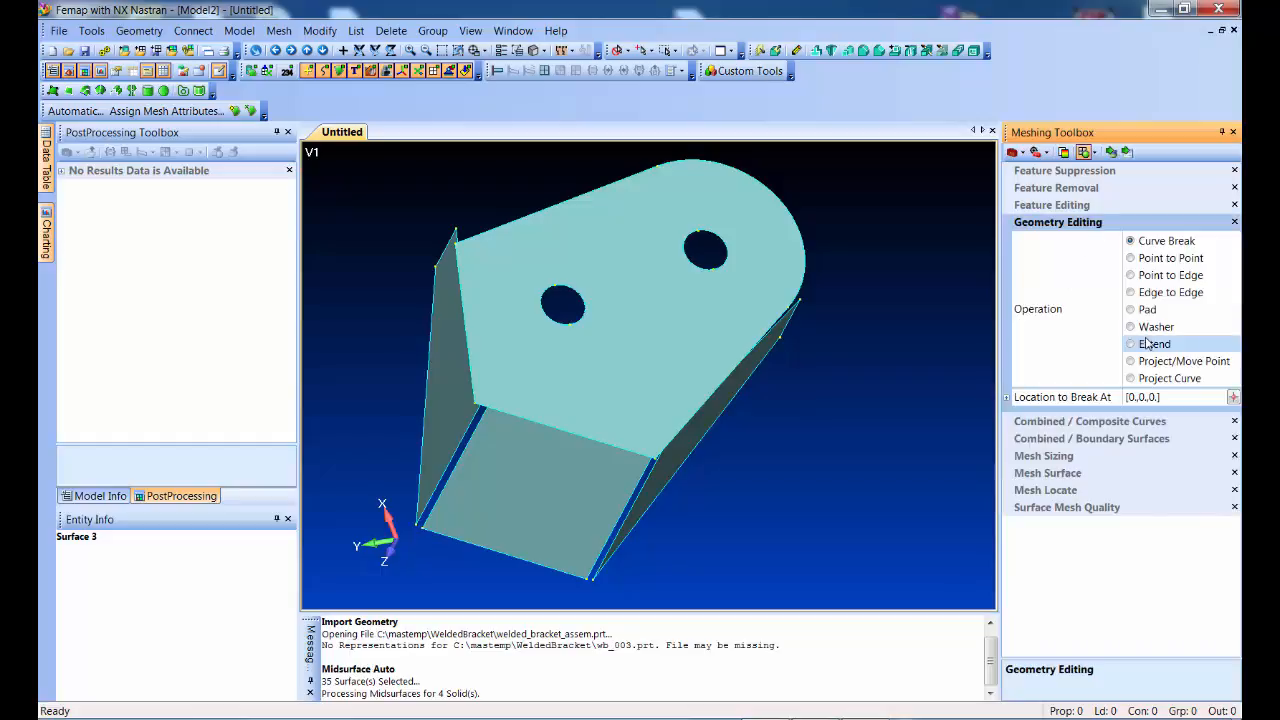
left_click(1233, 415)
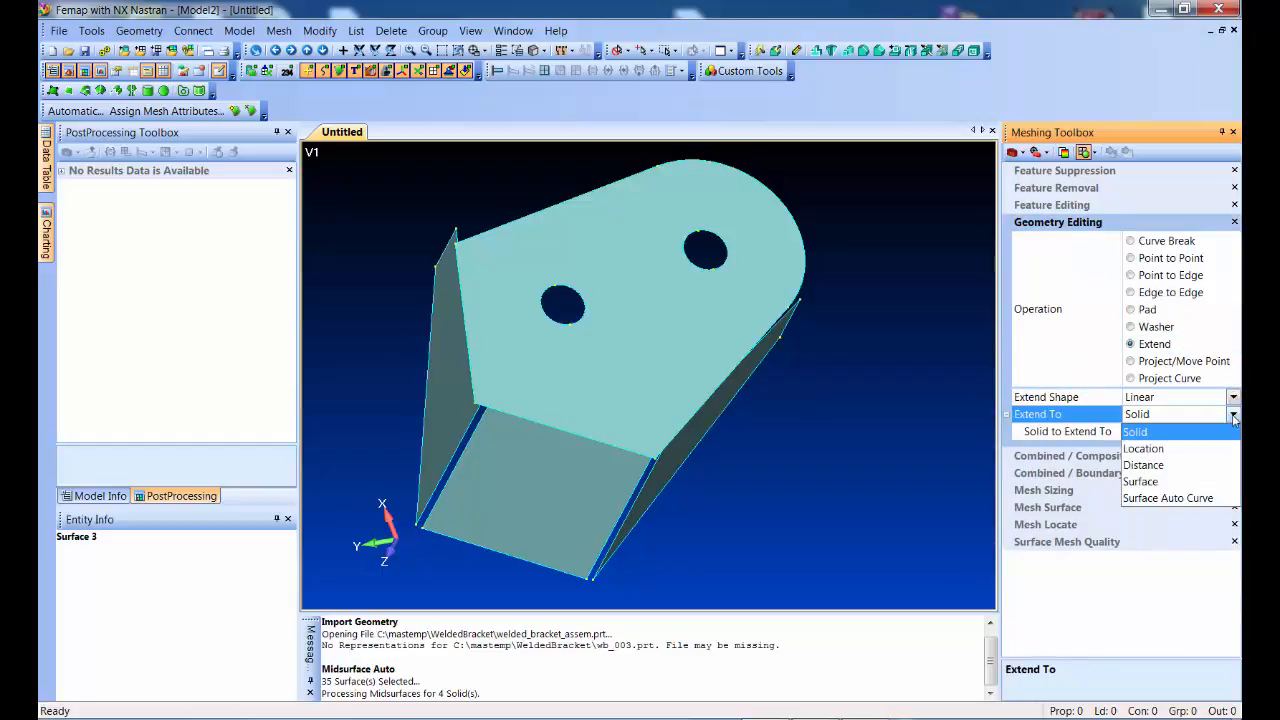
left_click(1146, 481)
left_click(1129, 434)
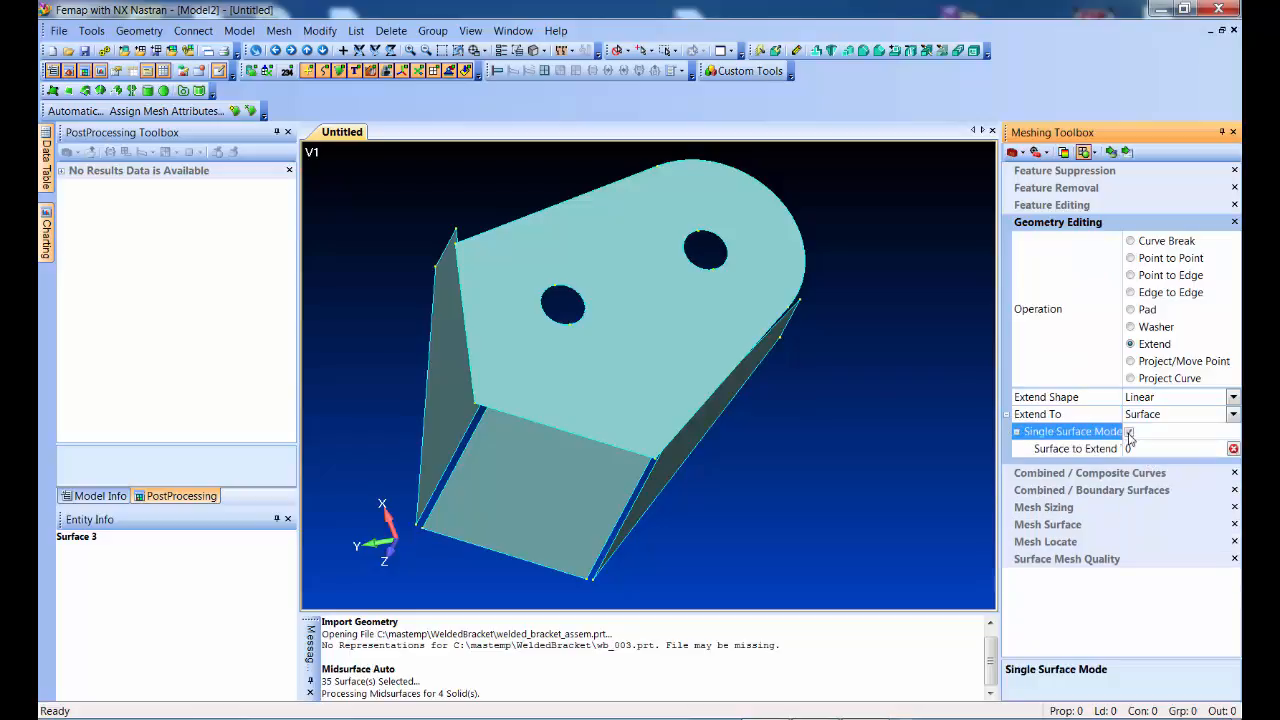
left_click(1112, 152)
- Extend the base plate midsurface's edge across the gap to the notched side plate
left_click(540, 485)
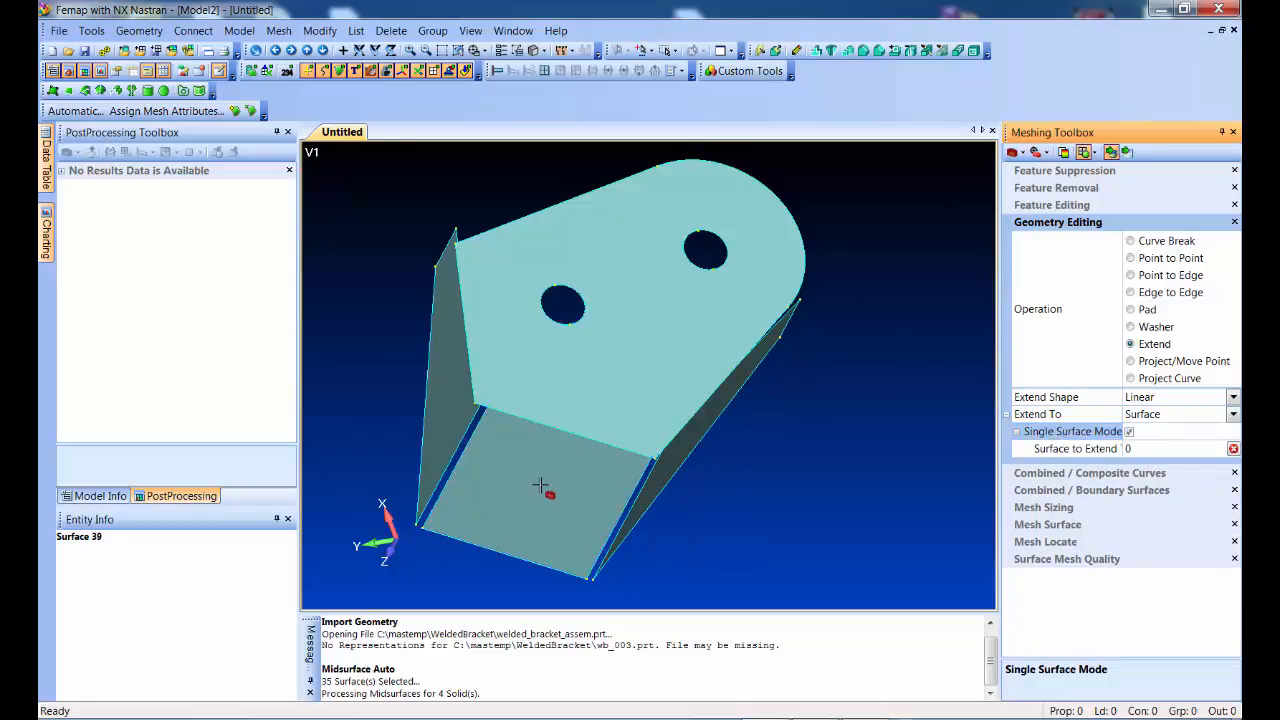
left_click(463, 433)
left_click(448, 424)
left_click(472, 455)
middle_click_drag(450, 549, 595, 534)
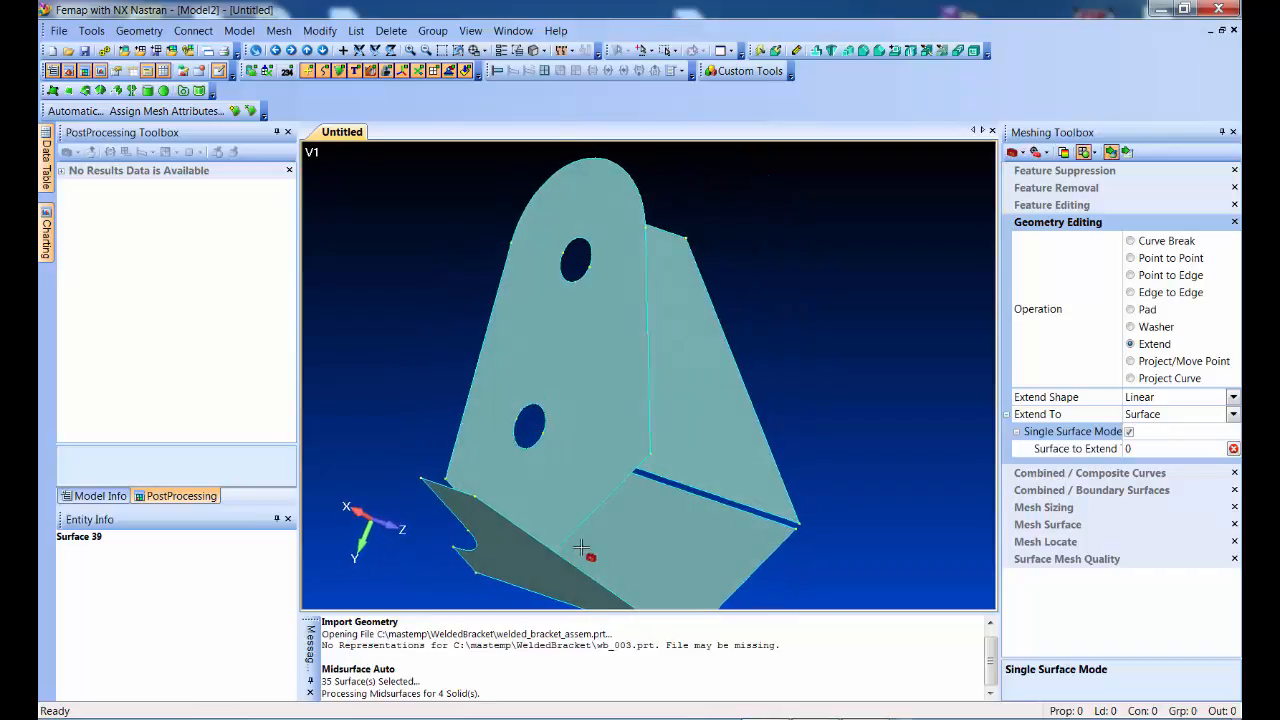
- Extend the base plate midsurface's opposite edge to the side plate without the notch
left_click(689, 421)
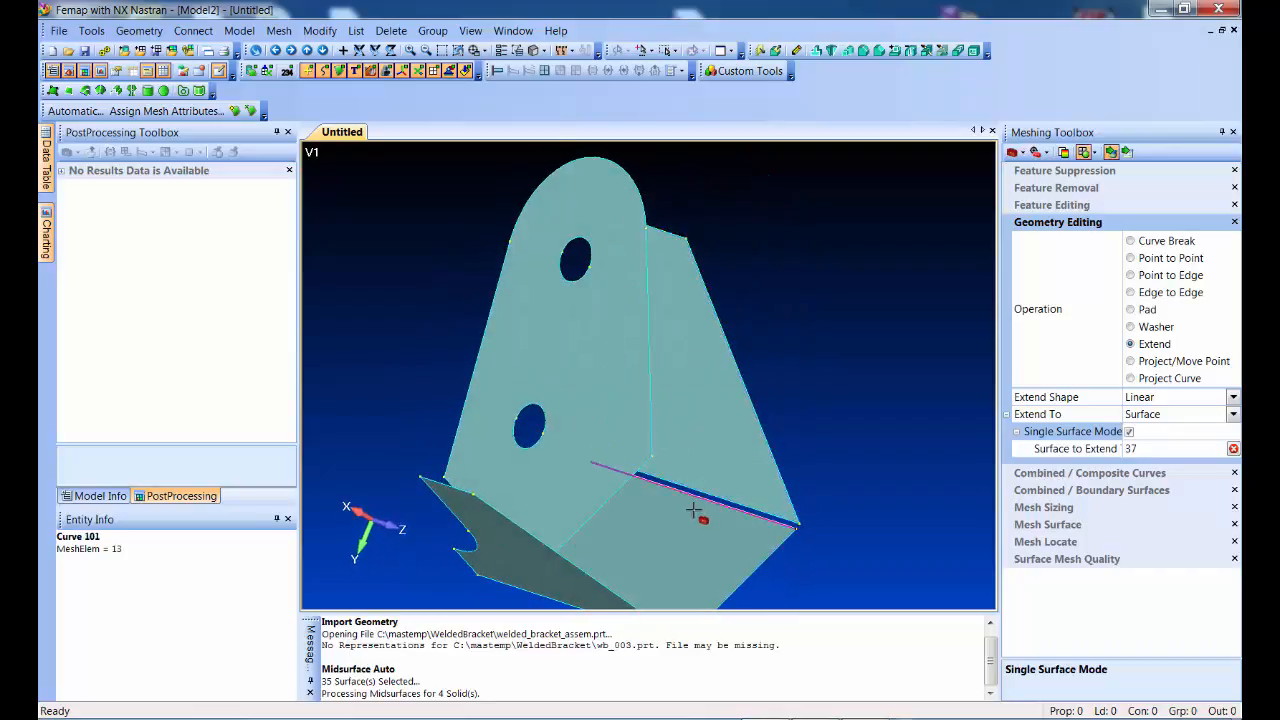
left_click(695, 503)
left_click(710, 535)
middle_click_drag(710, 535, 651, 508)
left_click(725, 493)
- Extend both slanted edges of the large plate with the two holes to the adjoining side plates
middle_click_drag(853, 504, 564, 402, "ctrl")
left_click(540, 360)
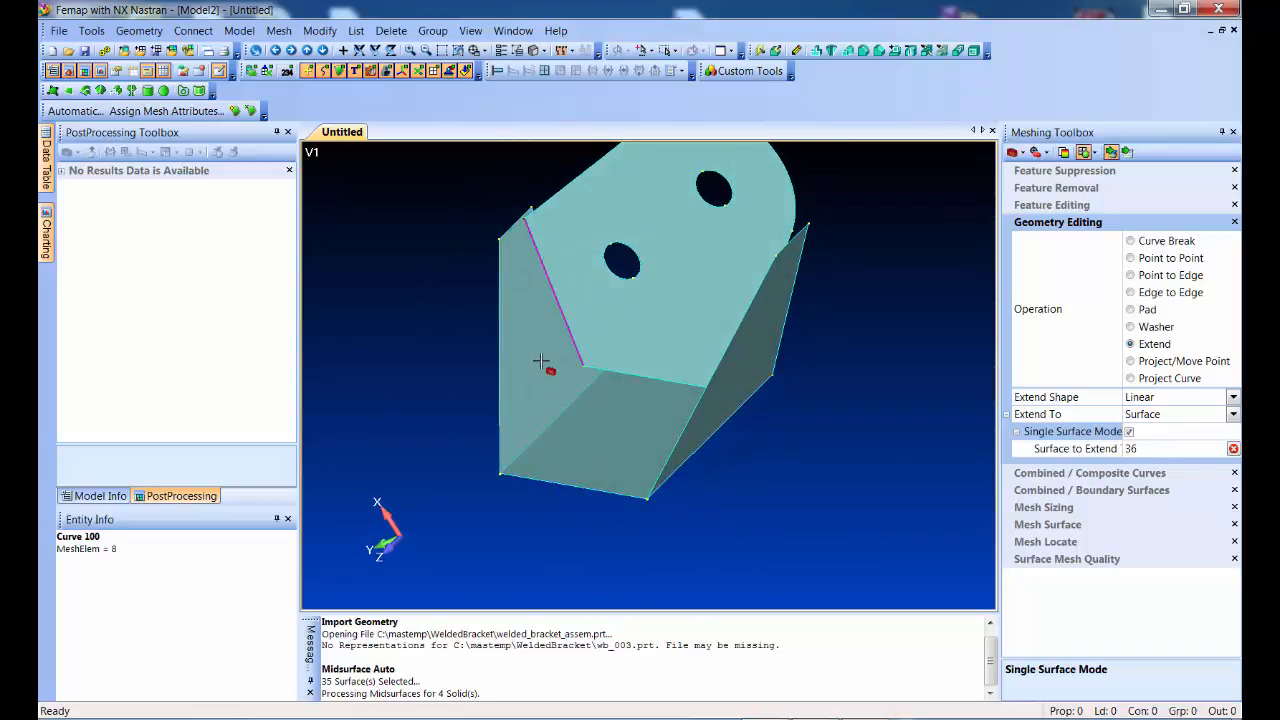
left_click(558, 328)
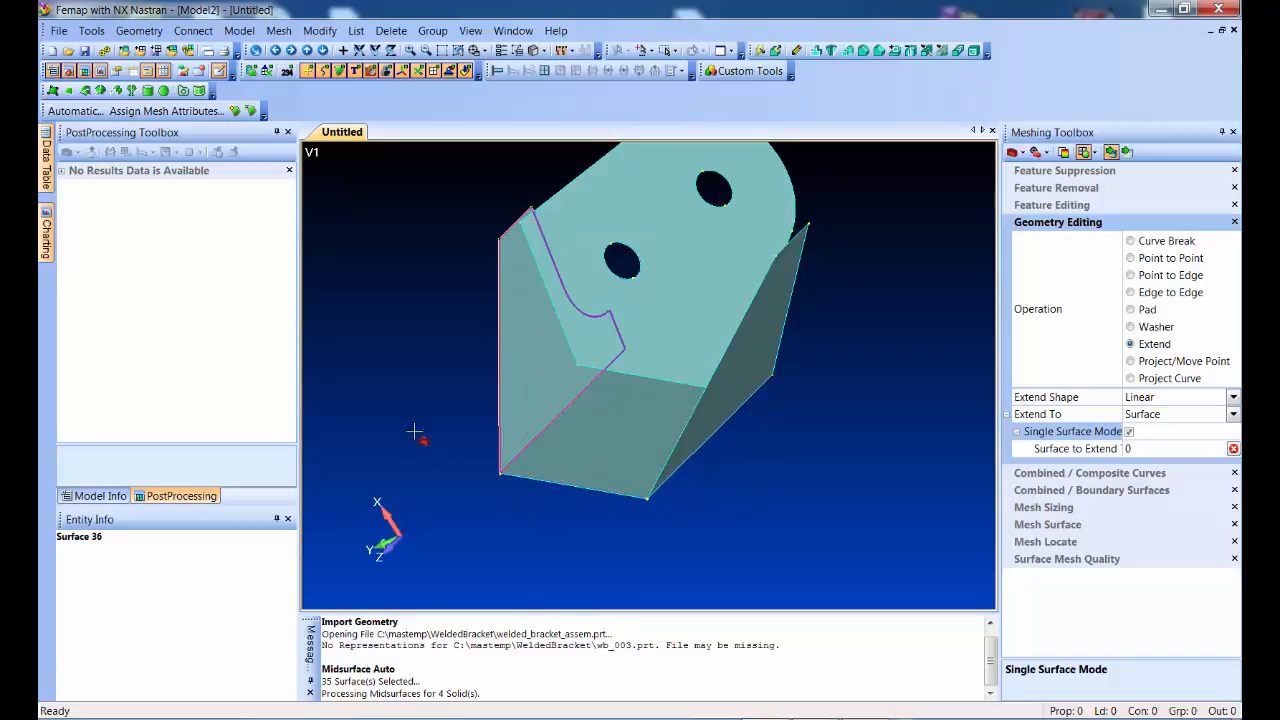
middle_click_drag(436, 405, 551, 429)
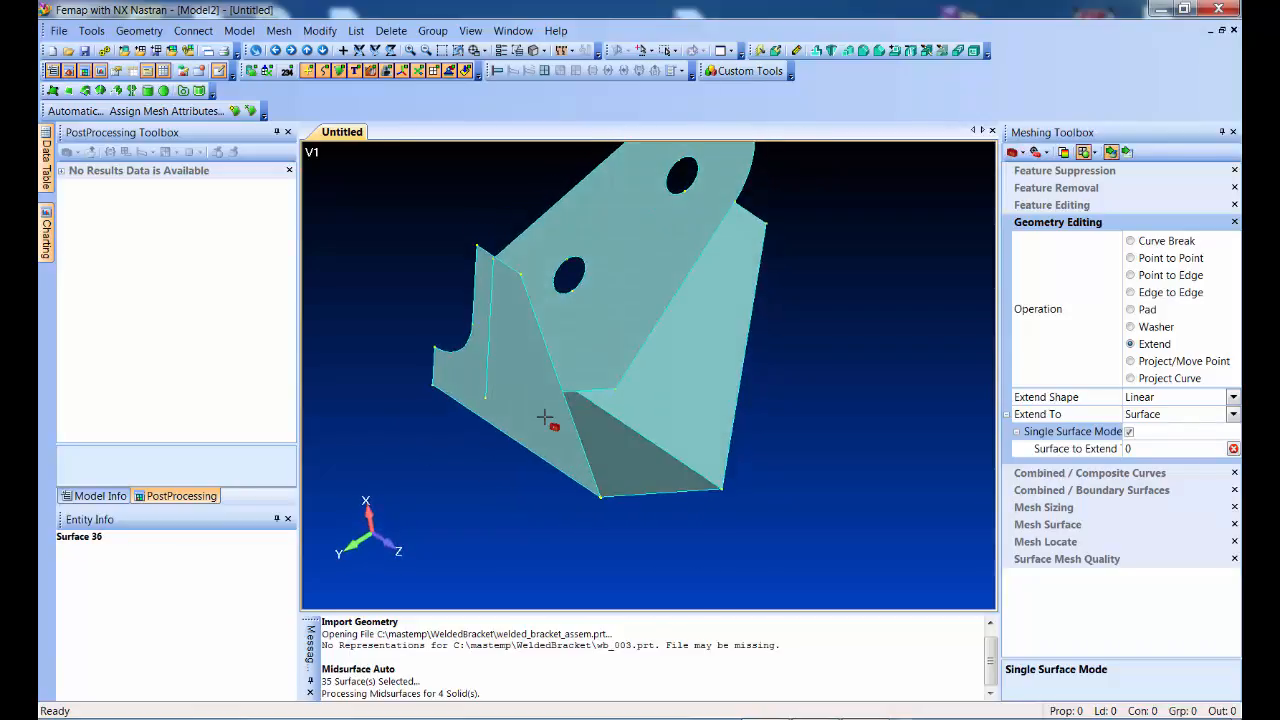
left_click(674, 338)
left_click(674, 325)
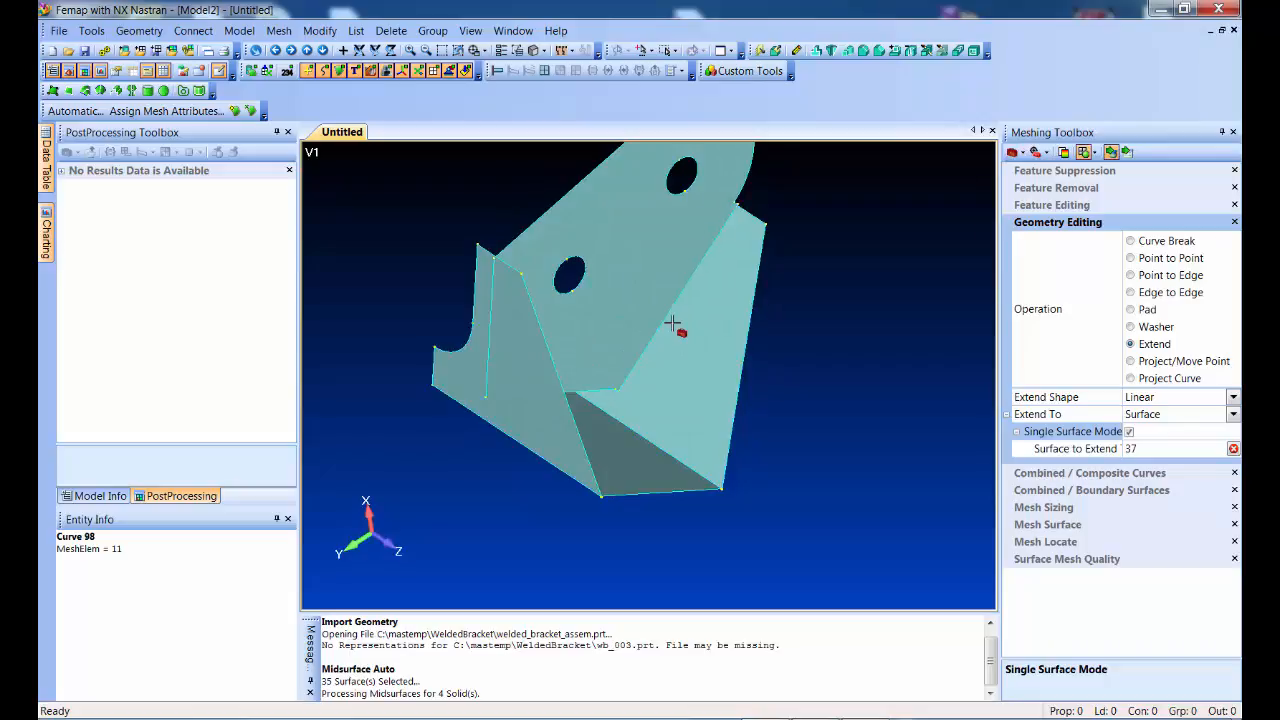
middle_click_drag(806, 491, 763, 468)
scroll(763, 468, "up", 3)
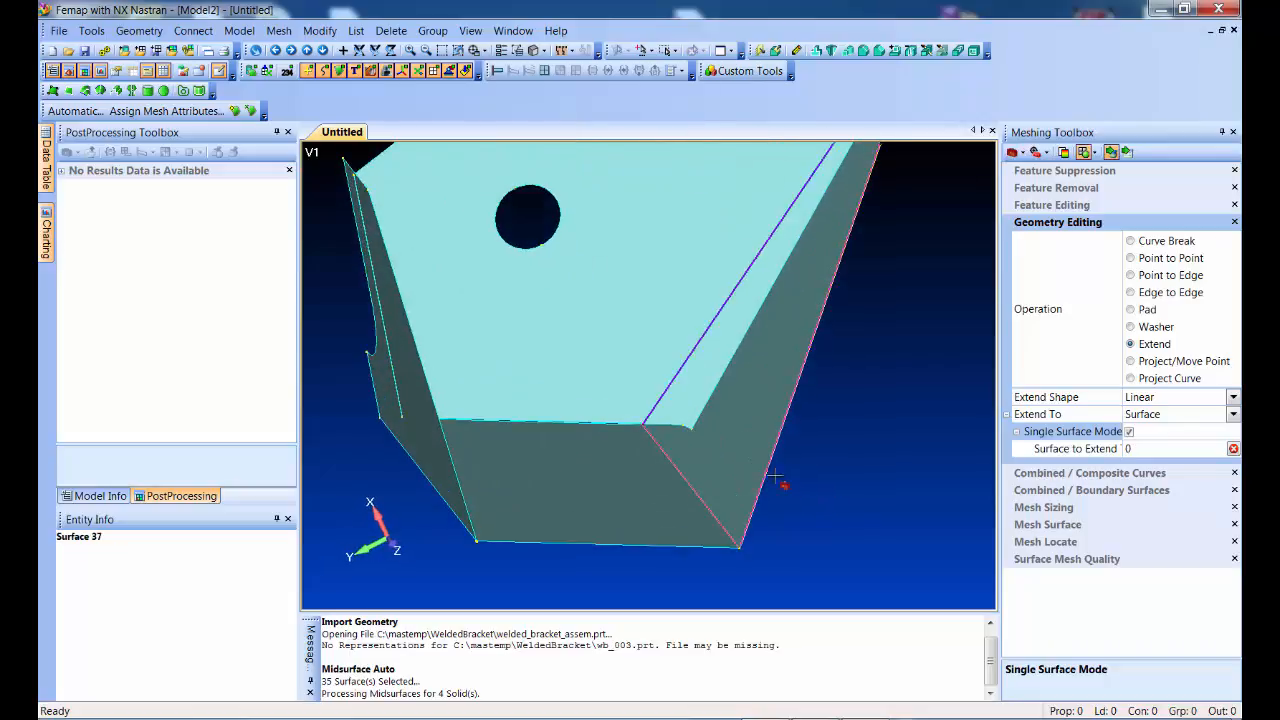
- Extend the two lower edge curves of the large holed plate to the base plate surface
left_click(598, 483)
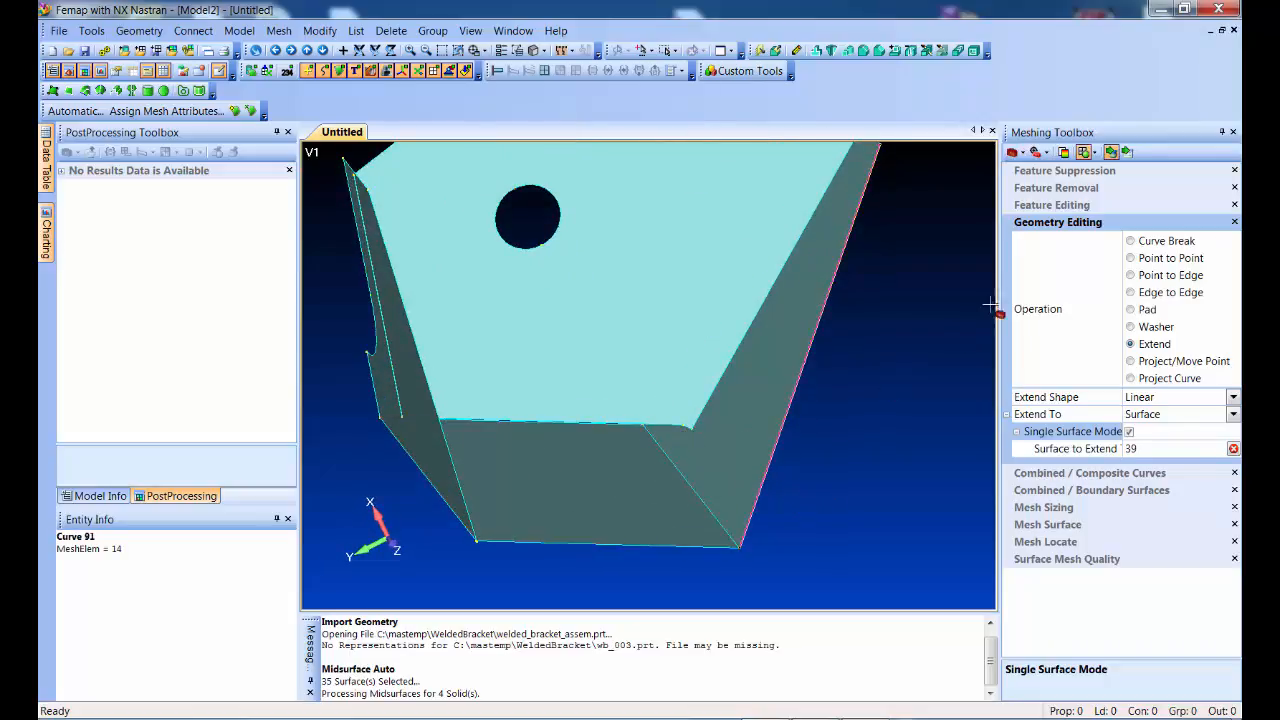
left_click(1124, 152)
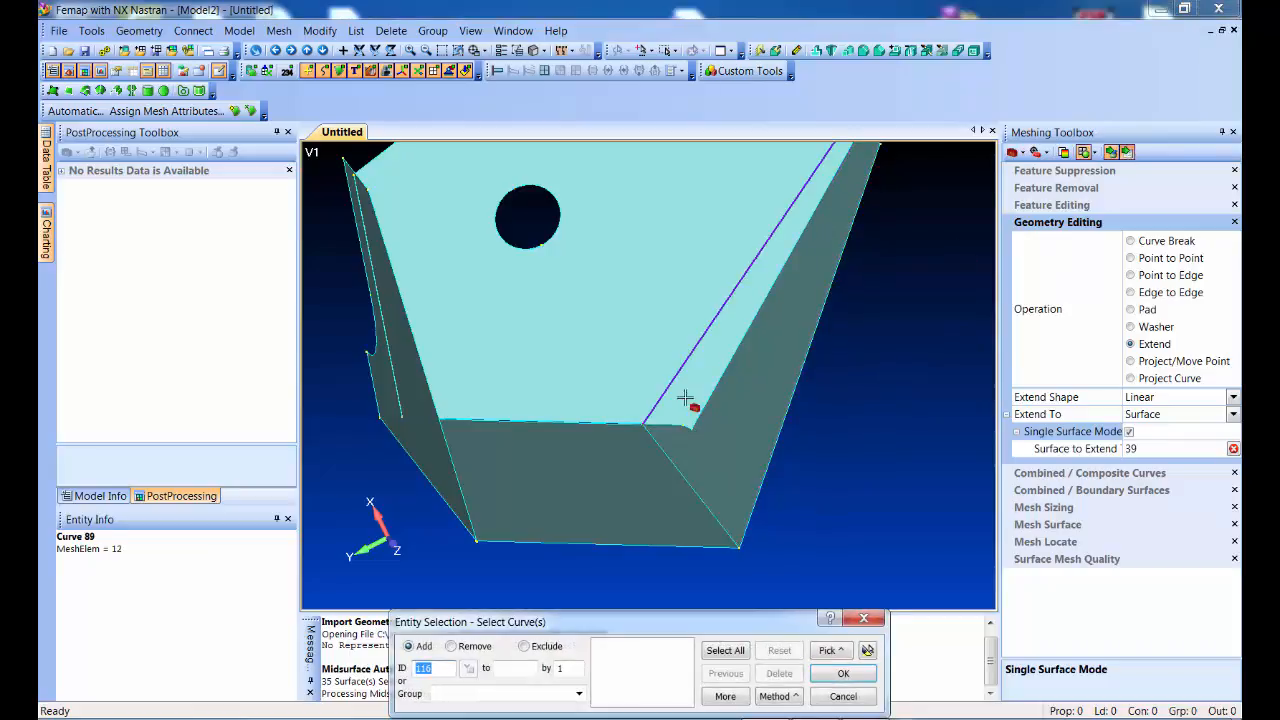
middle_click_drag(645, 422, 620, 414)
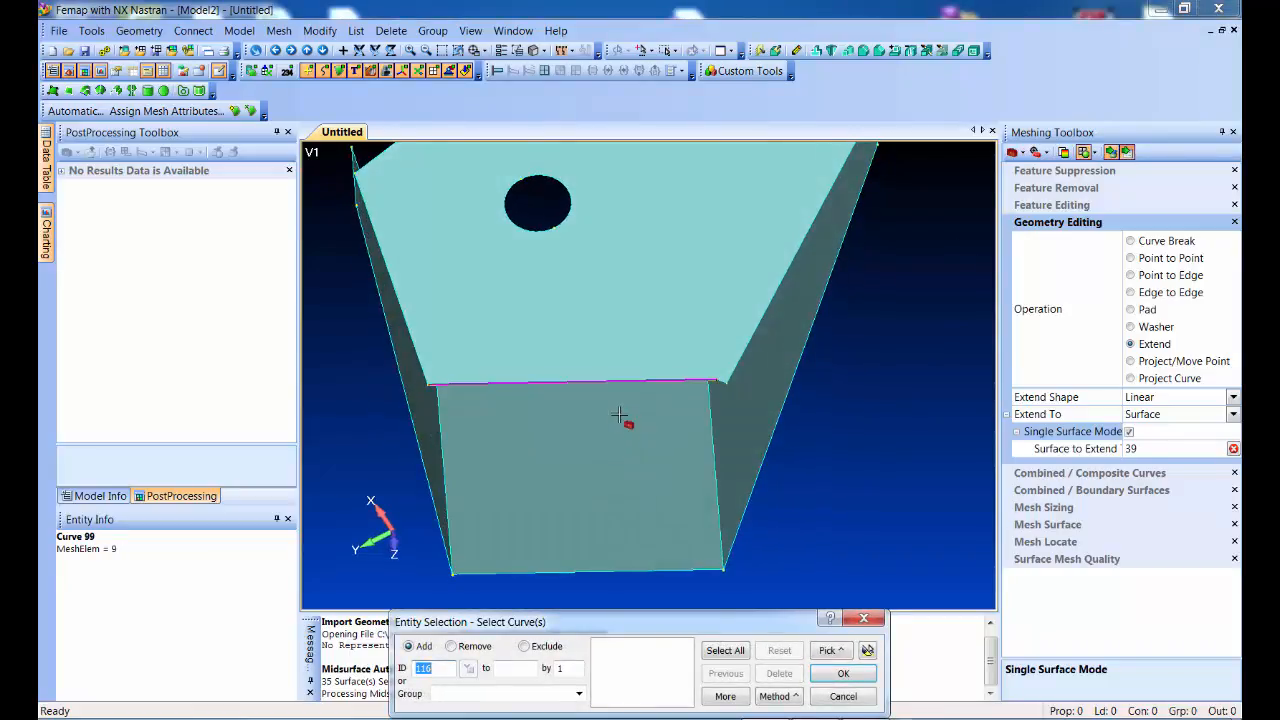
left_click(620, 401)
left_click(722, 386)
key("Return")
middle_click_drag(863, 480, 814, 471)
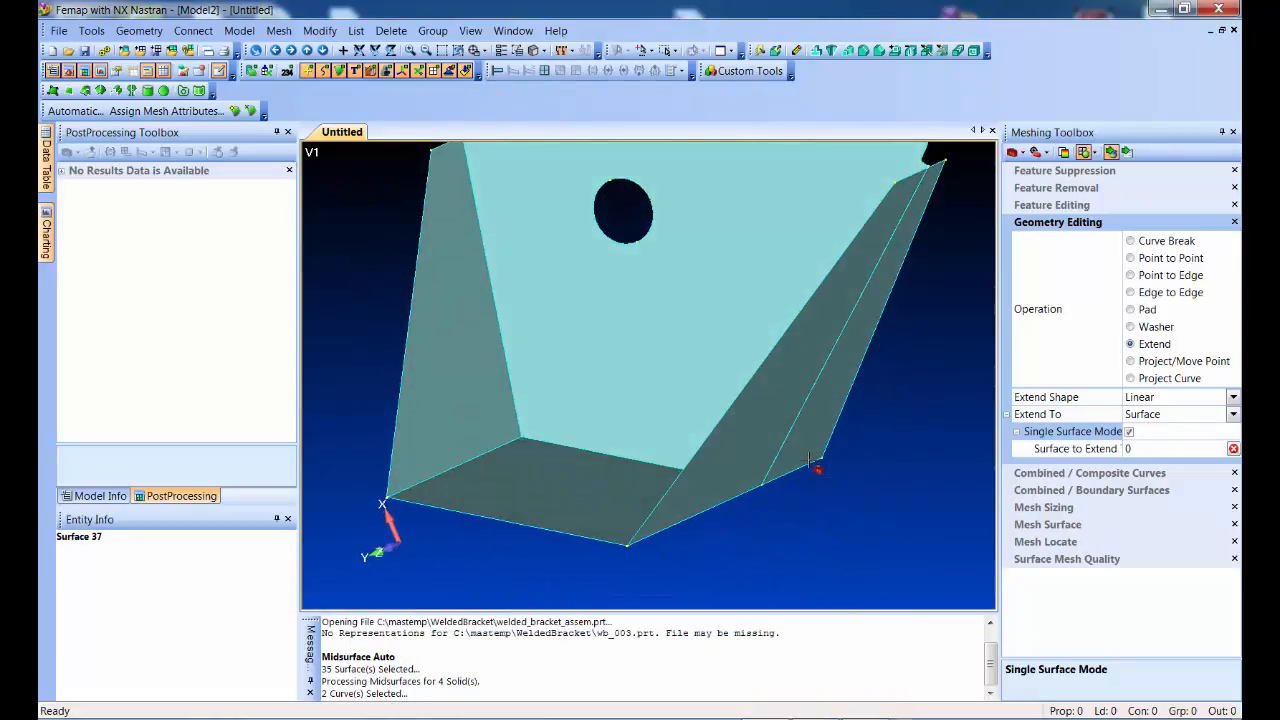
- Project the large holed plate's upper corner point onto the top edge curve of the notched side plate
mouse_move(652, 414)
middle_mouse_down()
mouse_move(666, 409)
mouse_move(660, 430)
middle_mouse_up()
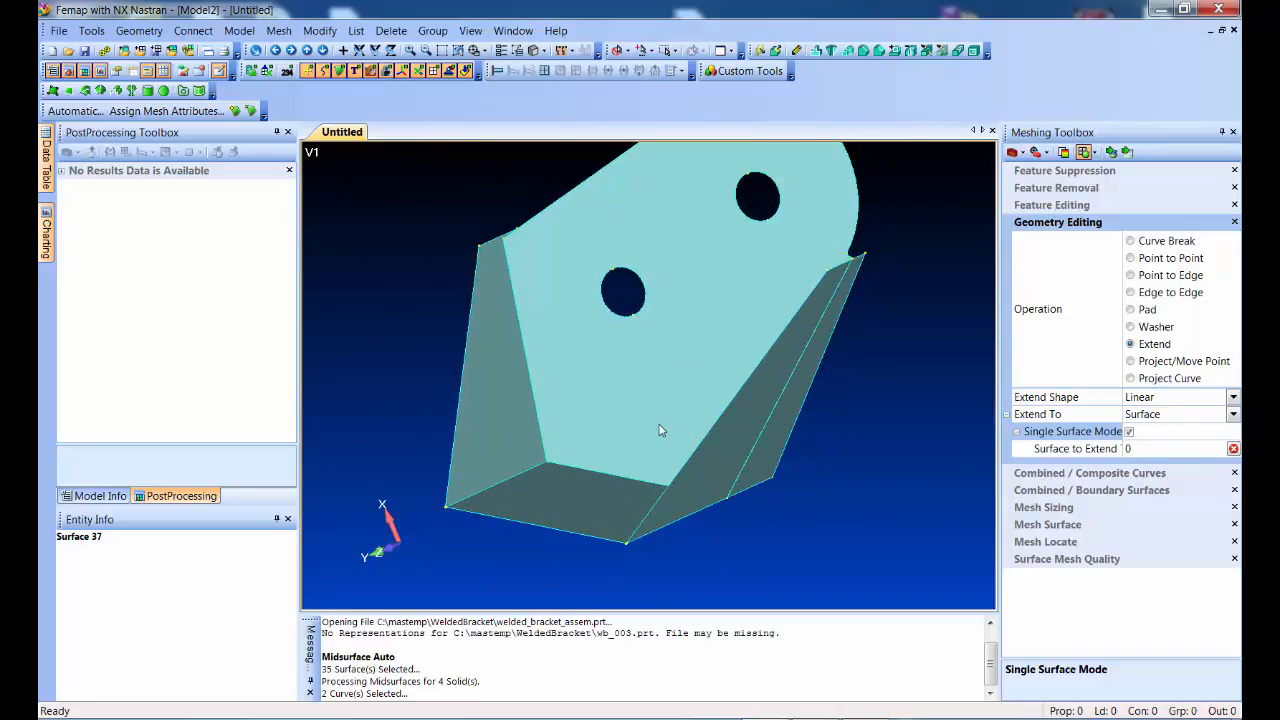
middle_click_drag(636, 304, 763, 388, "ctrl")
middle_click_drag(717, 283, 623, 260, "shift")
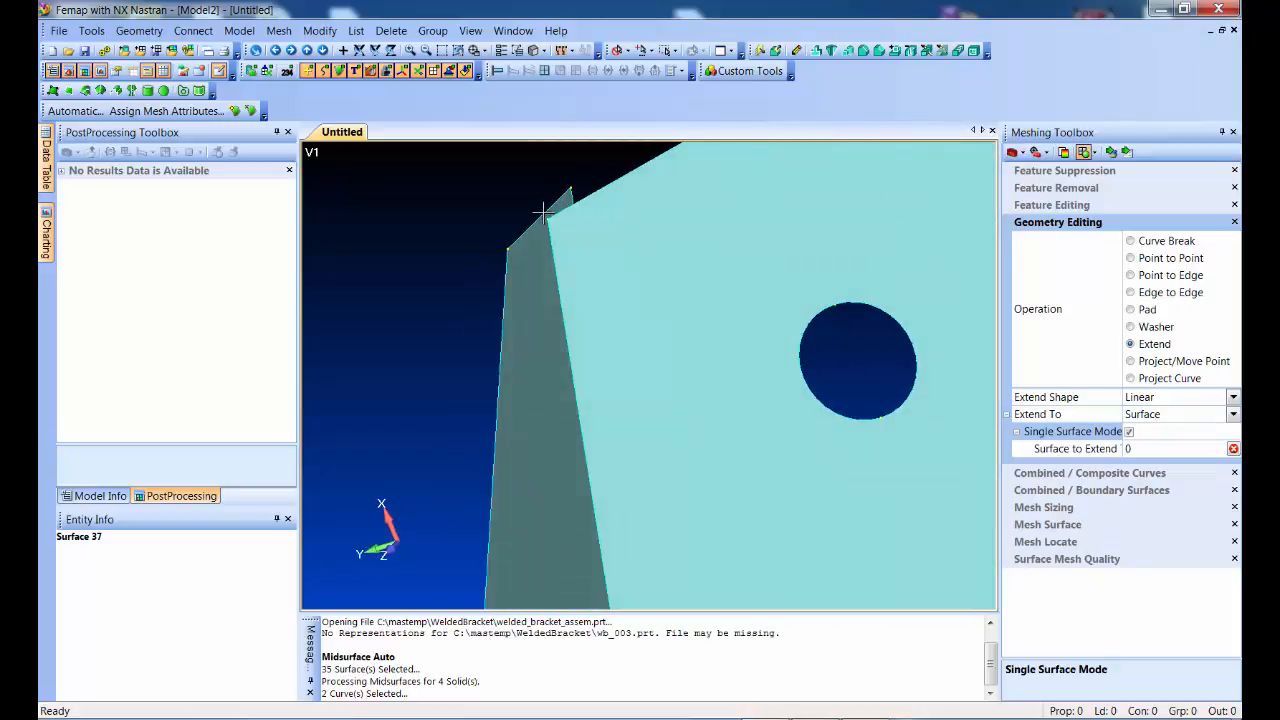
left_click(1156, 364)
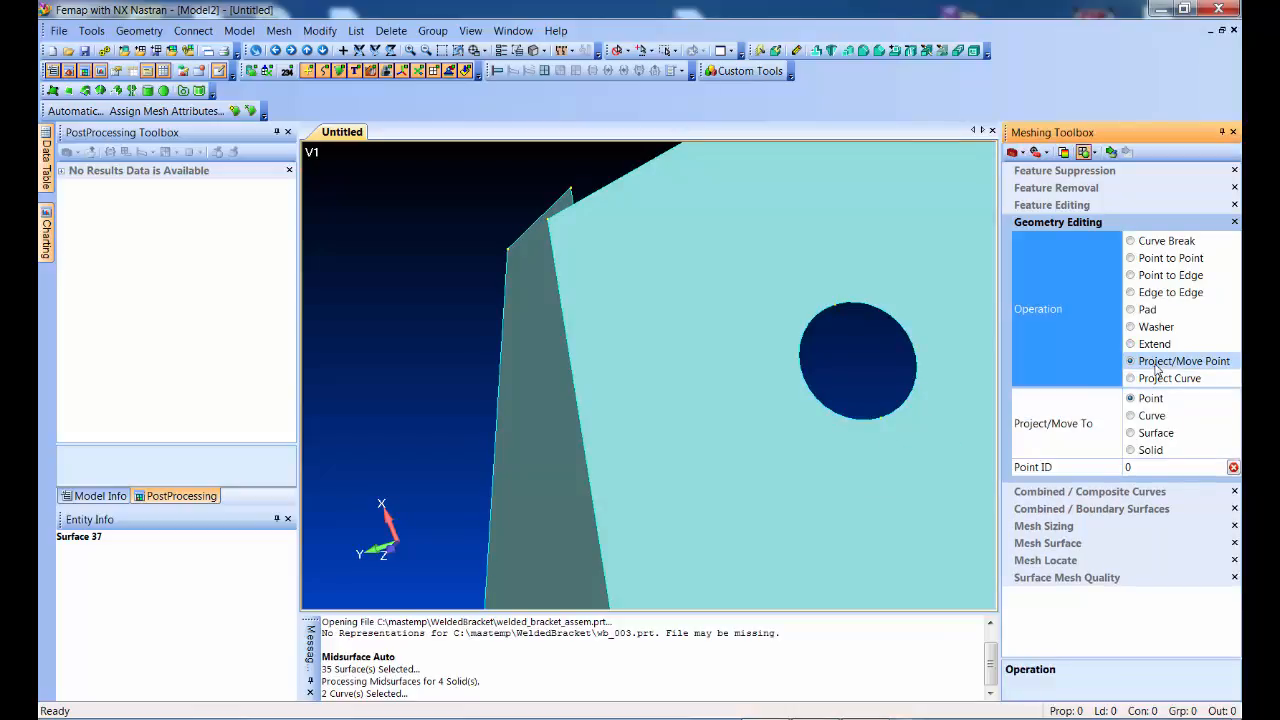
left_click(1152, 416)
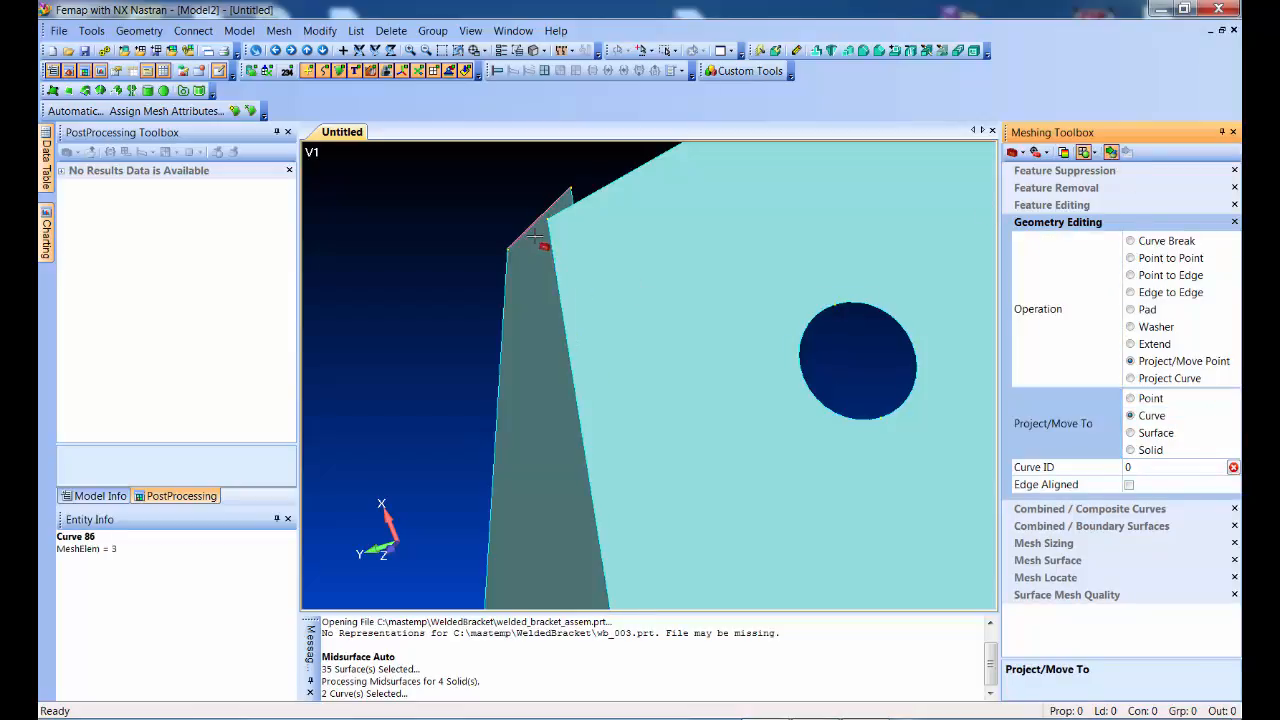
scroll(609, 445, "down", 3)
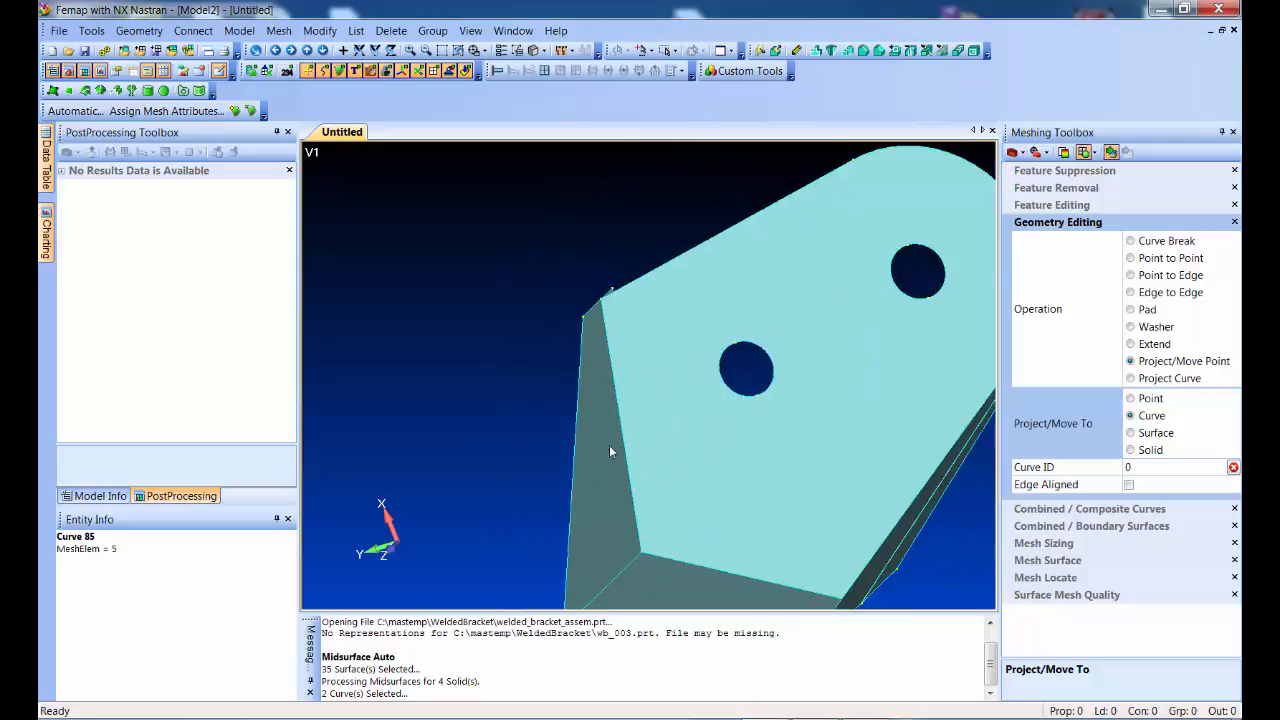
- Project the large holed plate's opposite upper corner point onto the top edge curve of the side plate without the notch
middle_click_drag(746, 449, 690, 491)
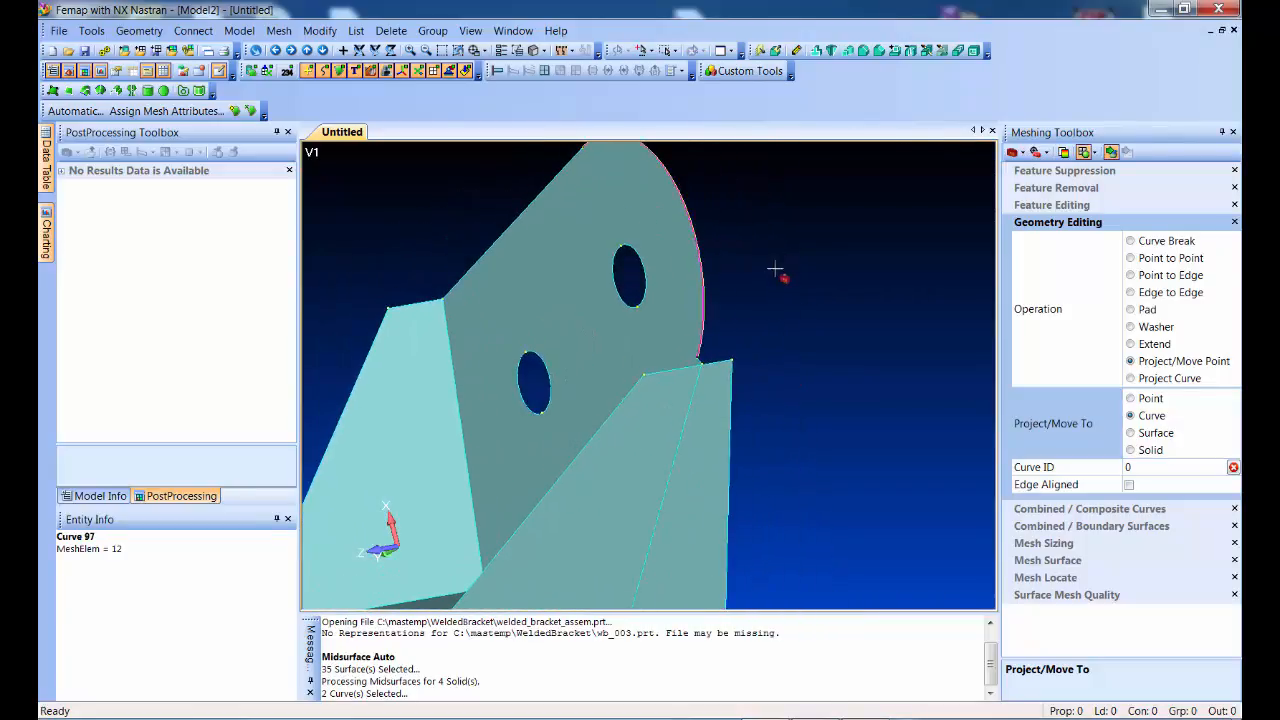
middle_click_drag(771, 257, 794, 594, "shift")
middle_click_drag(786, 491, 624, 484, "ctrl")
middle_click_drag(620, 427, 607, 498, "shift")
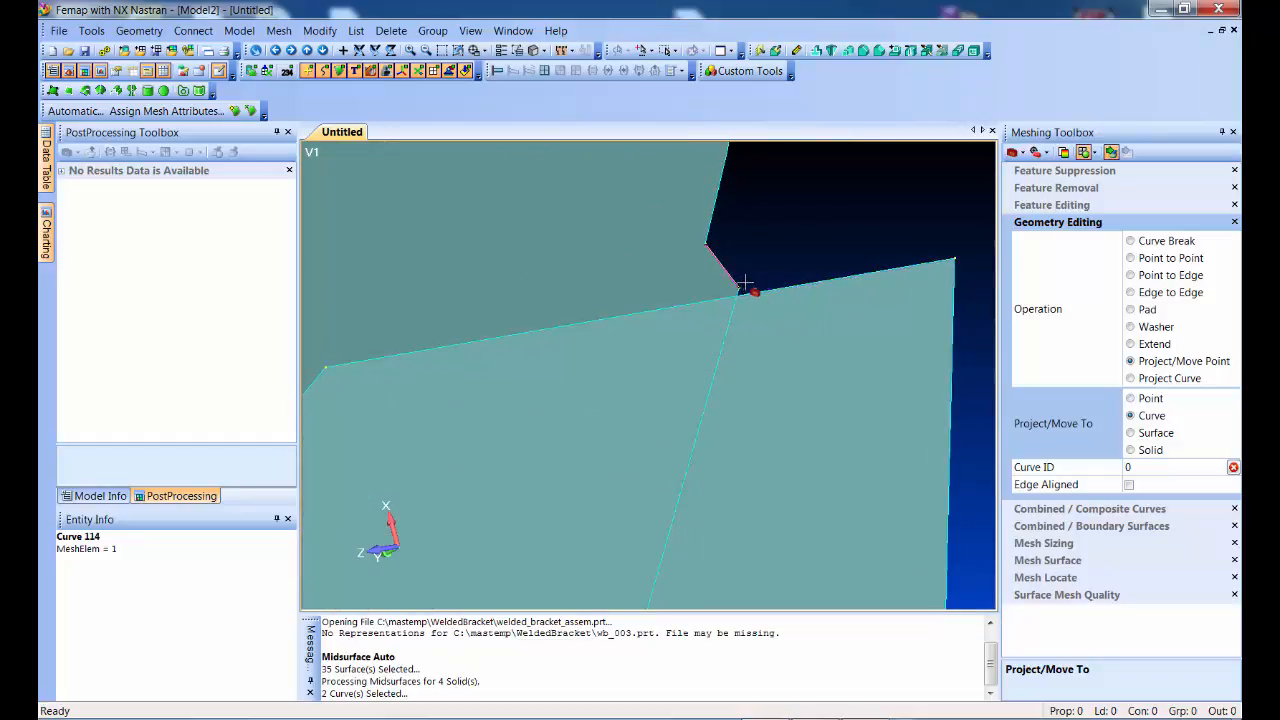
left_click(807, 283)
left_click(757, 282)
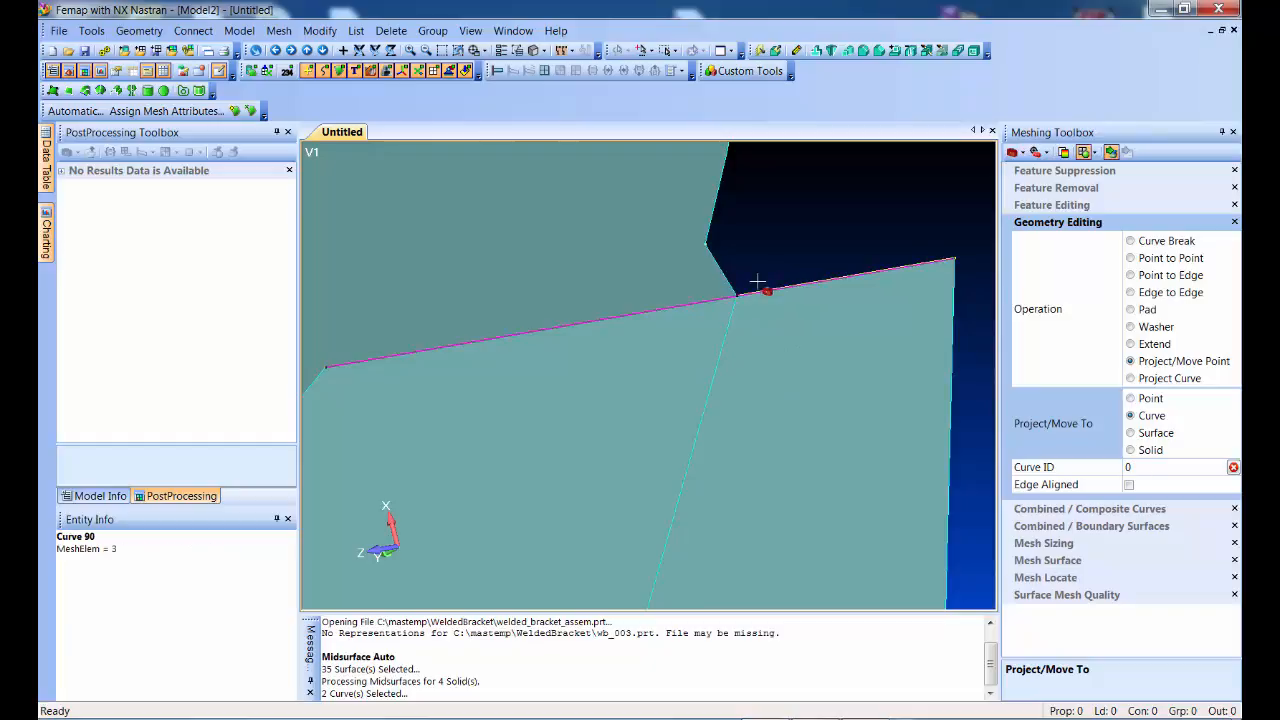
- Project the remaining end point of the holed plate's short angled edge onto the same side plate top edge curve
left_click(810, 283)
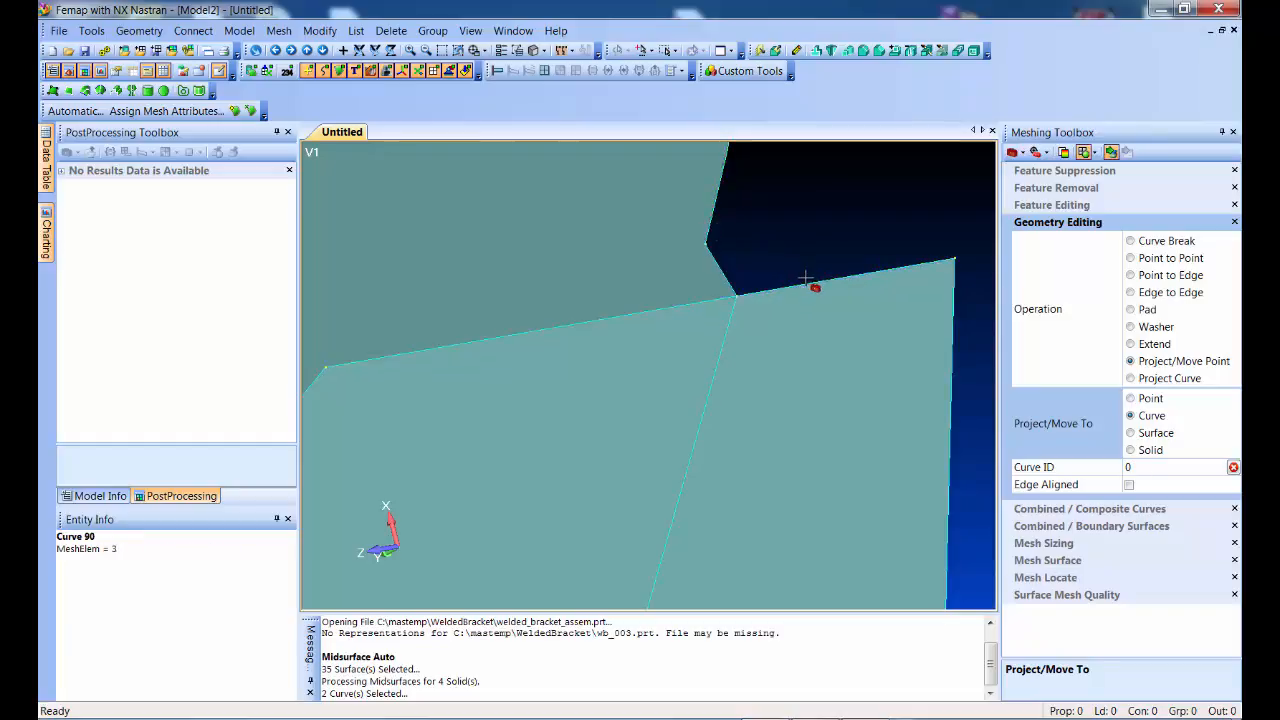
scroll(743, 258, "down", 5)
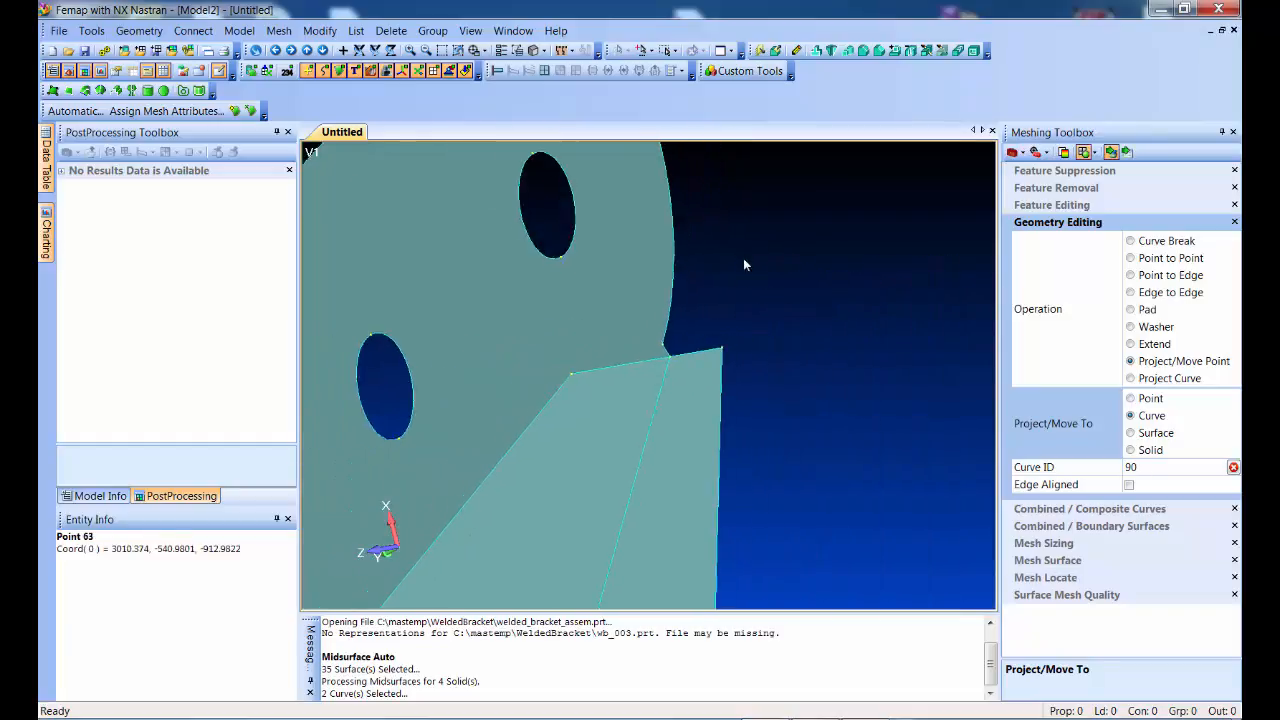
left_click(677, 328)
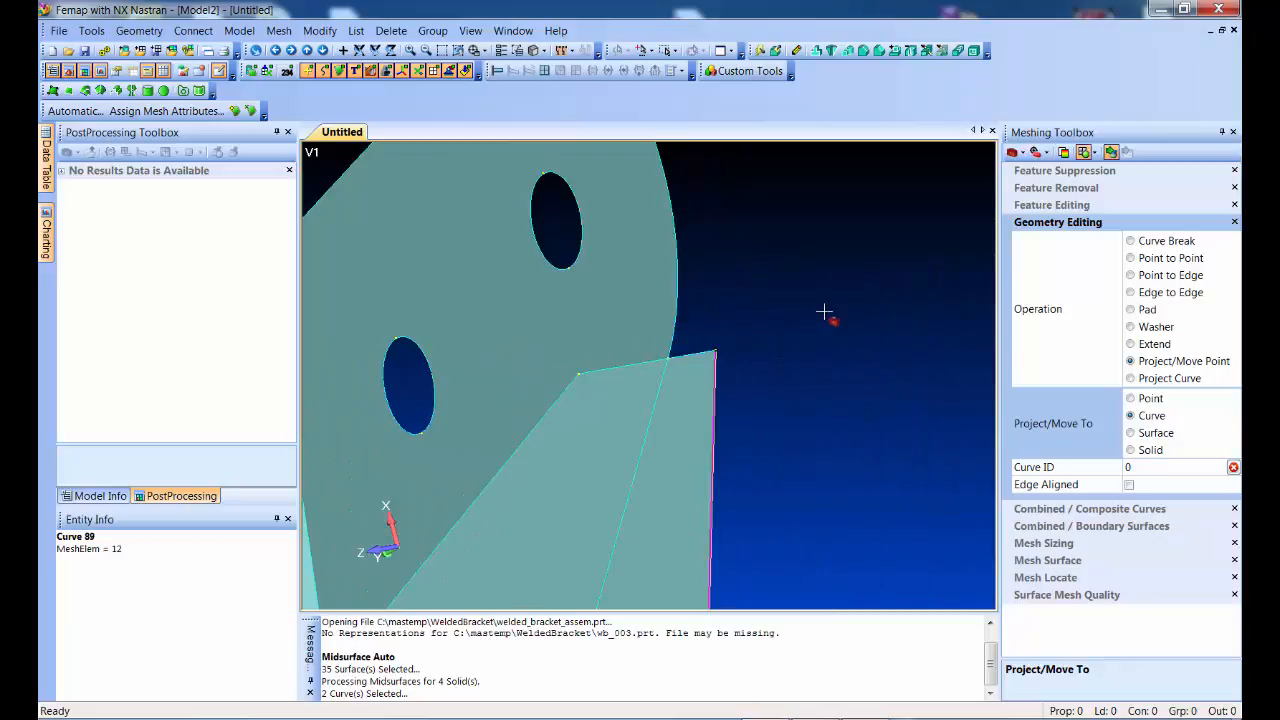
- Join the four midsurface bodies with a NonManifold Add, check the highlighted edges and clear the highlighting
scroll(866, 312, "down", 6)
middle_click_drag(764, 453, 842, 404, "ctrl")
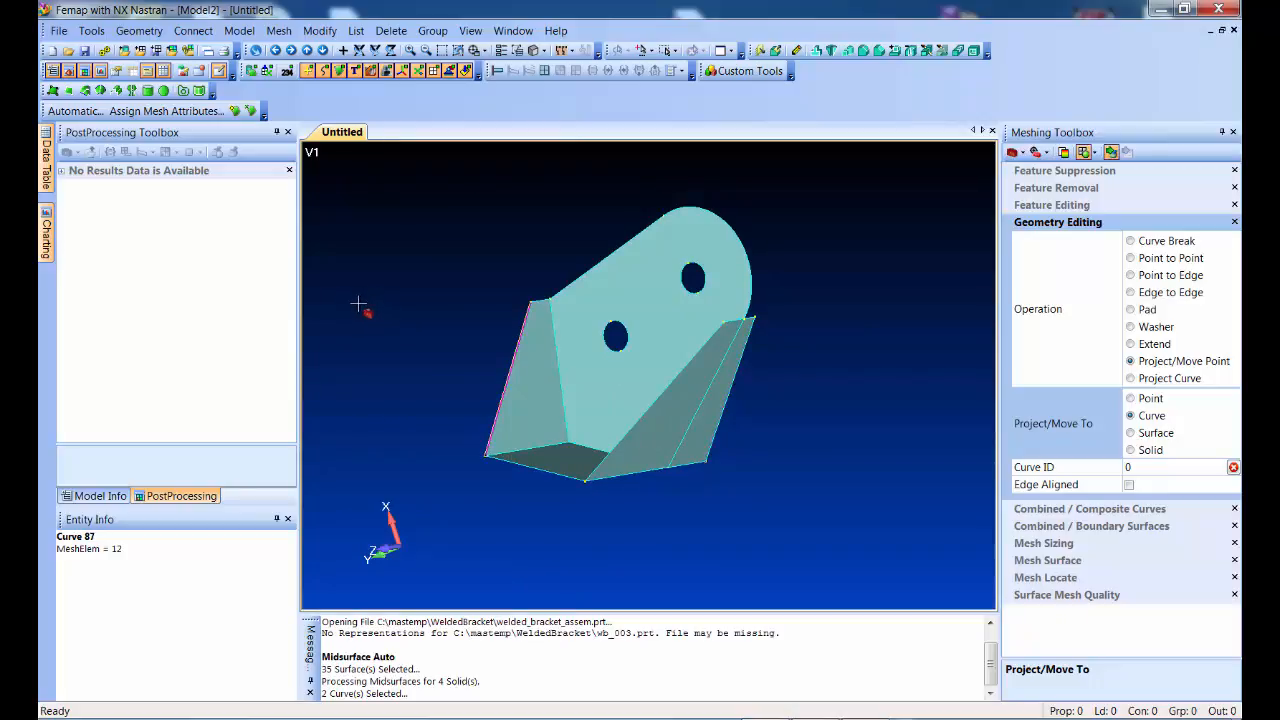
left_click(139, 30)
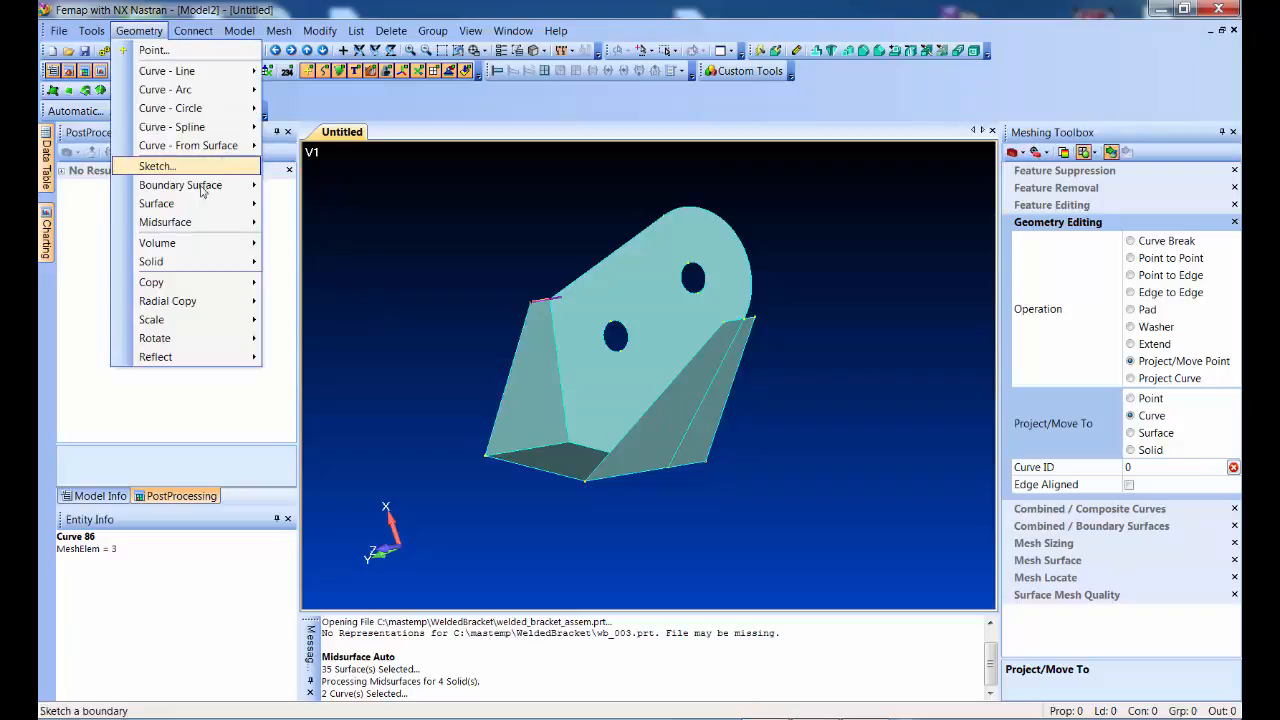
mouse_move(200, 203)
left_click(390, 460)
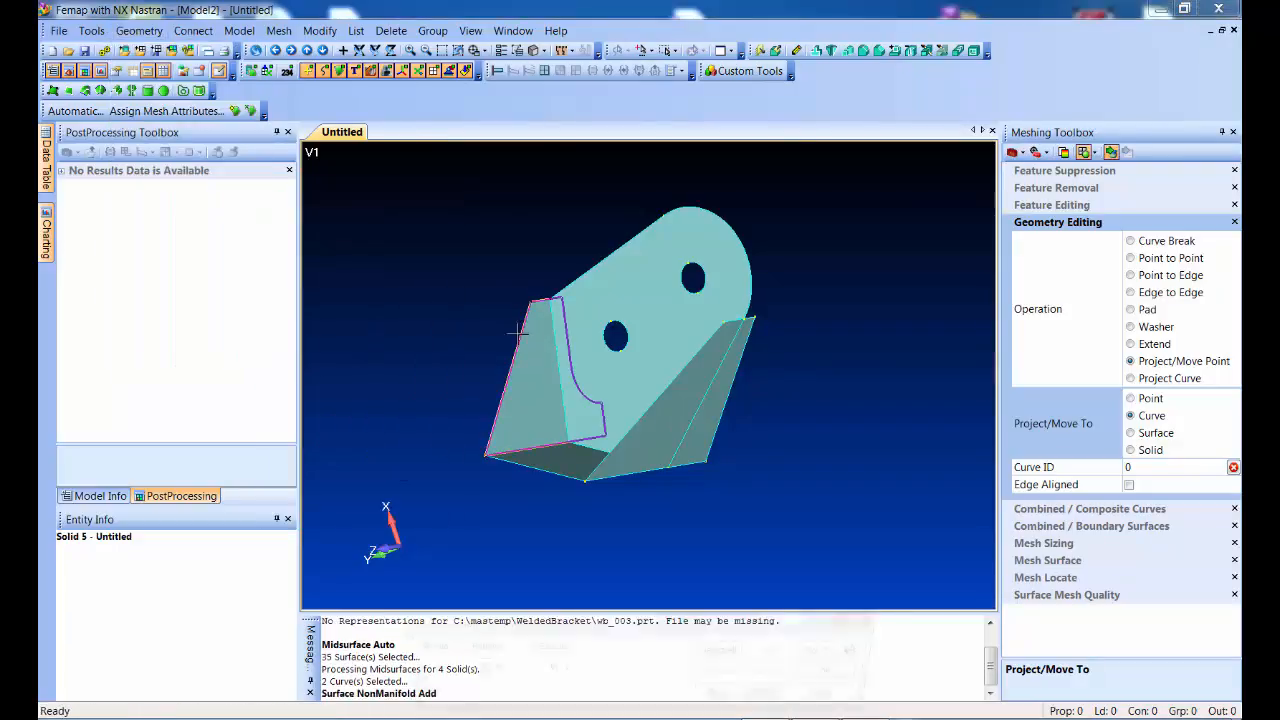
left_click_drag(449, 177, 808, 516)
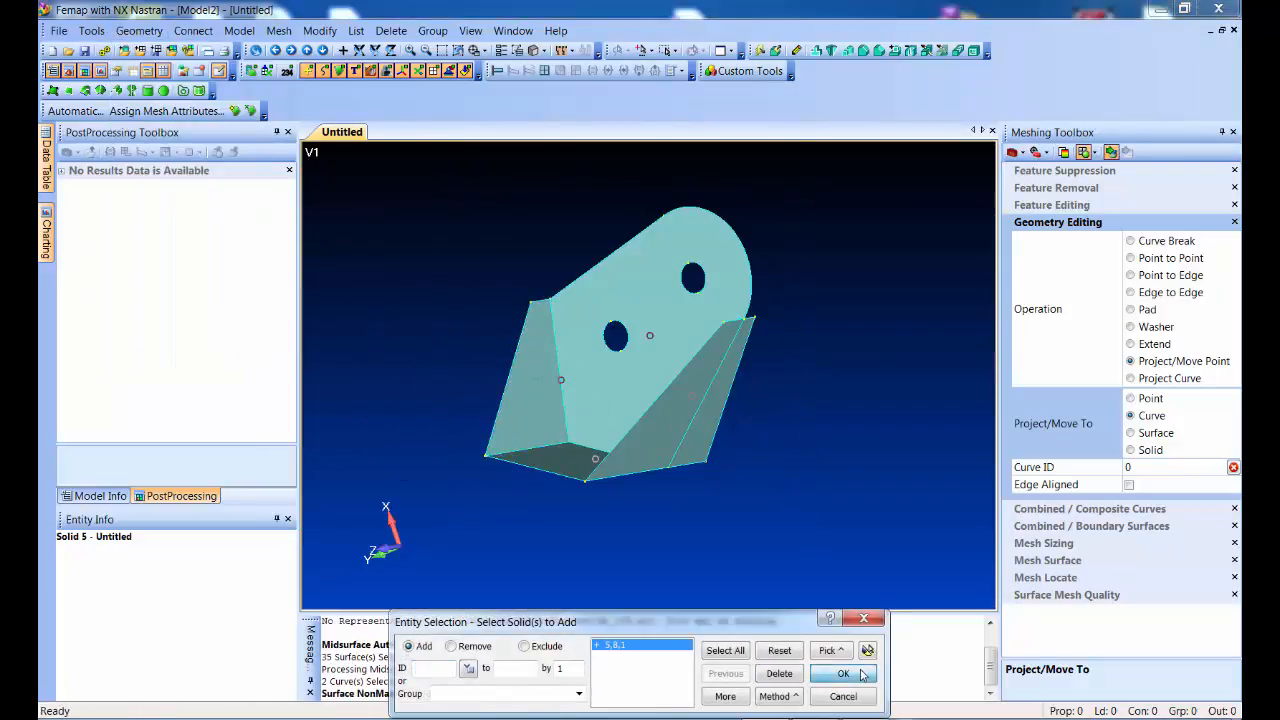
left_click(861, 675)
left_click(730, 665)
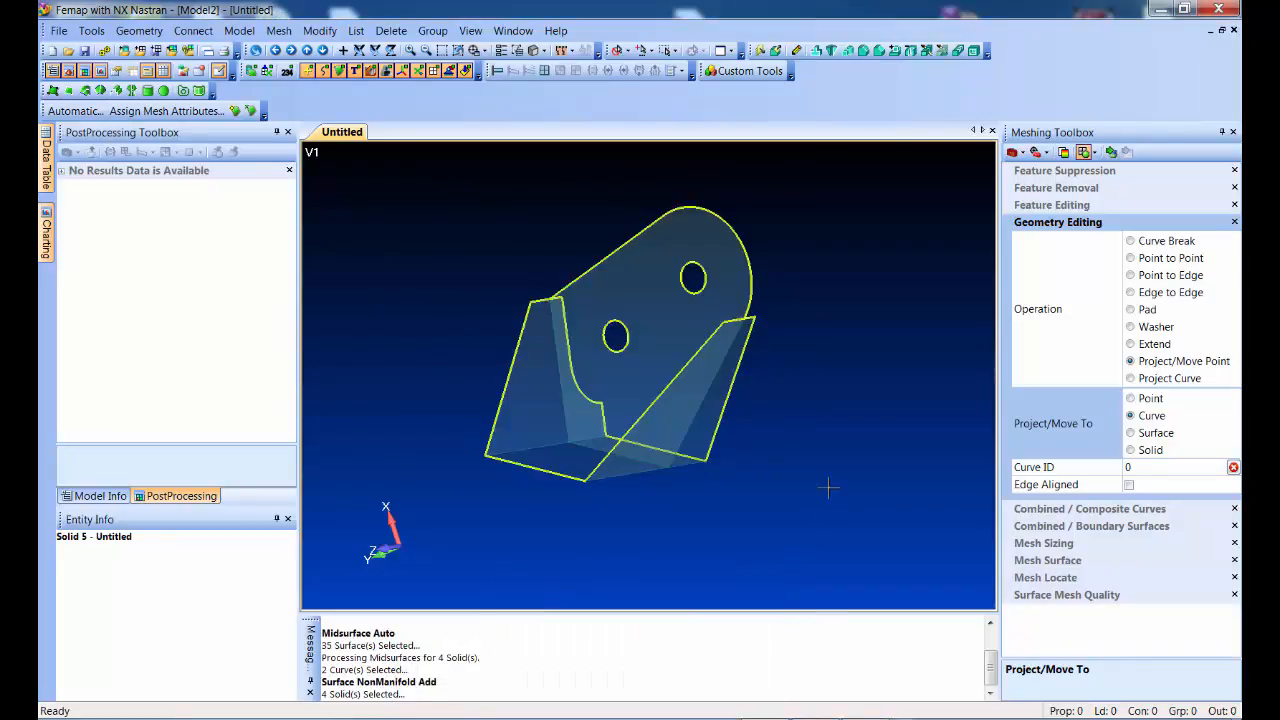
middle_click_drag(834, 343, 824, 373)
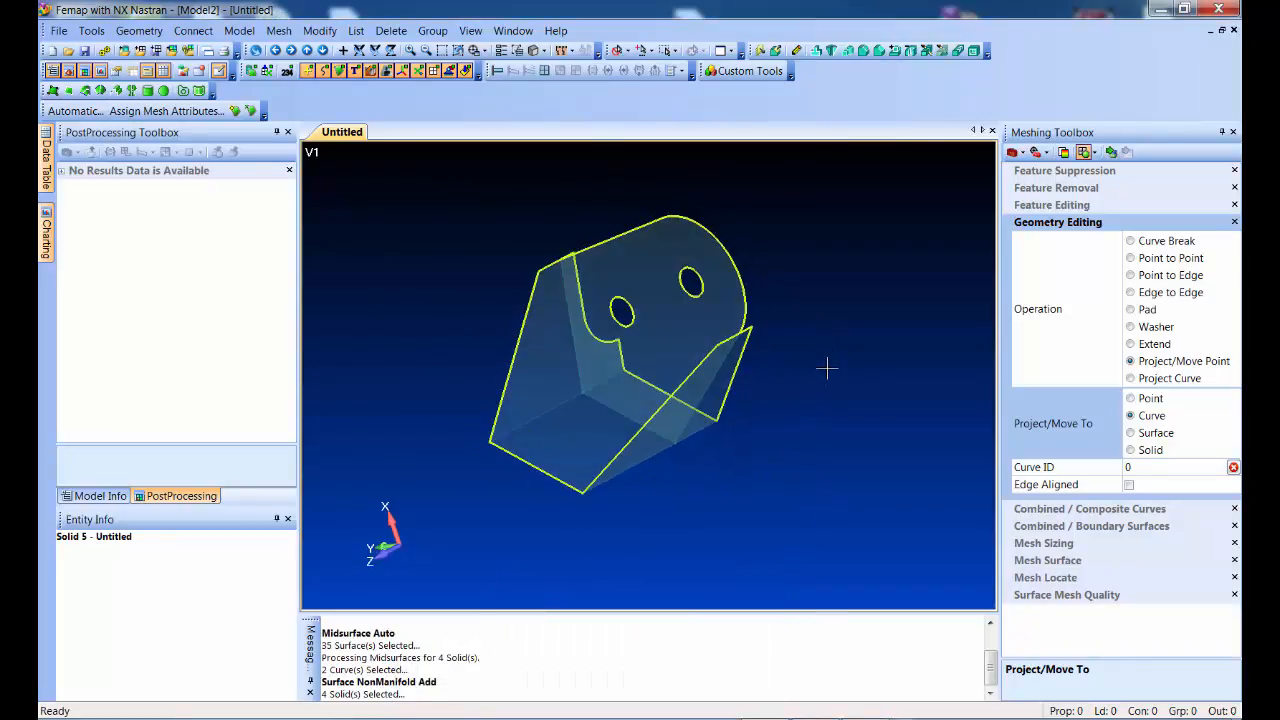
middle_click_drag(833, 304, 831, 325, "ctrl")
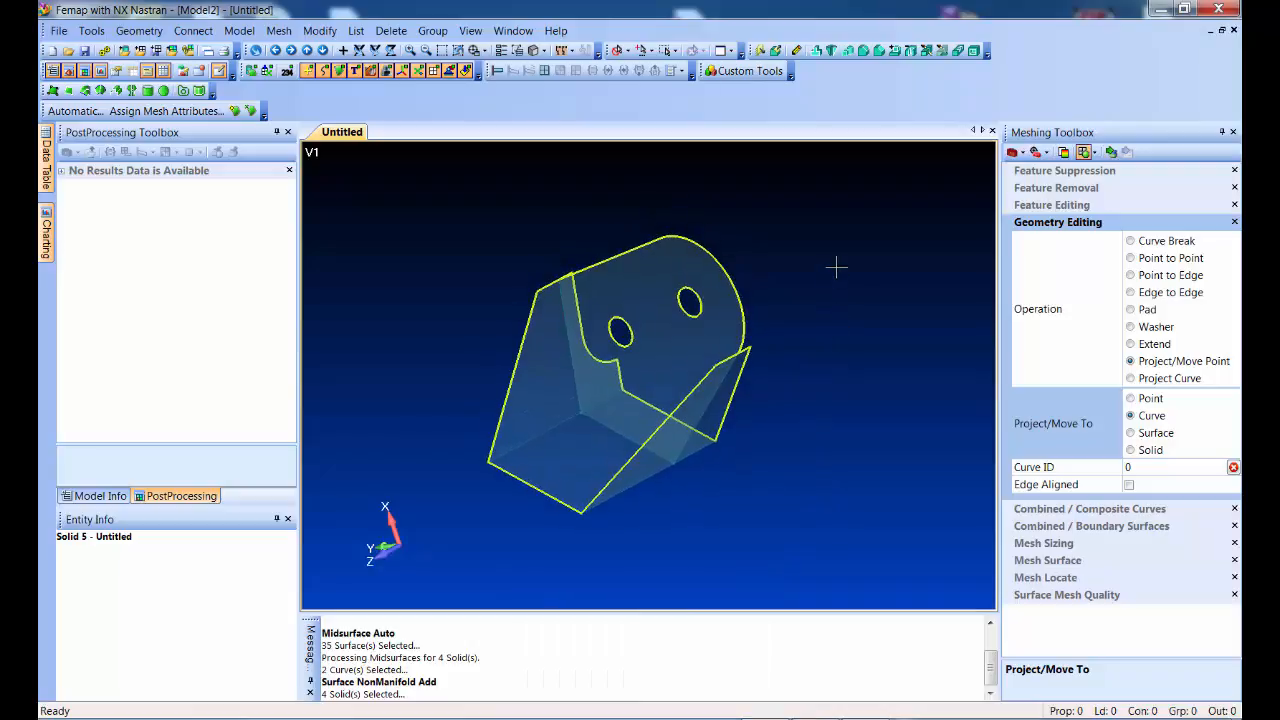
middle_click_drag(835, 269, 850, 370, "shift")
key("ctrl+g")
- Locate and show curves that are short edges, using 5% of the global mesh size, and examine the located curve at the base corner
middle_click_drag(818, 467, 831, 434)
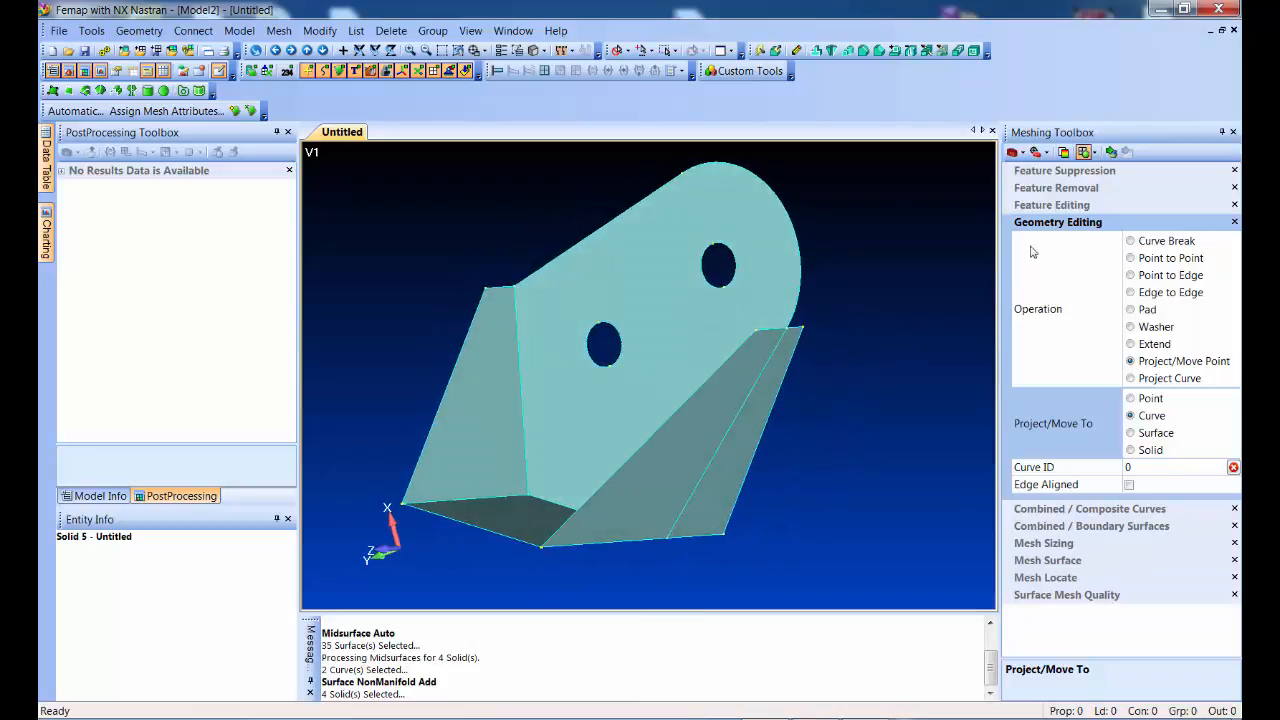
left_click(1036, 152)
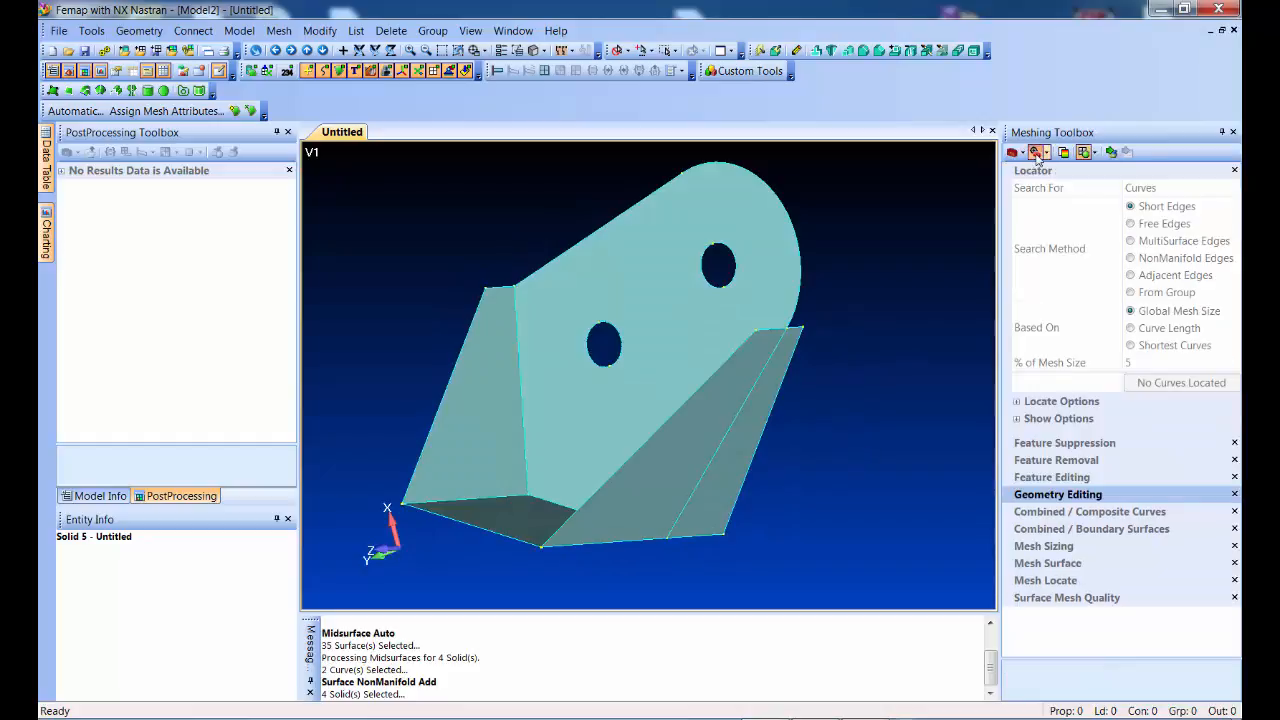
left_click(1144, 207)
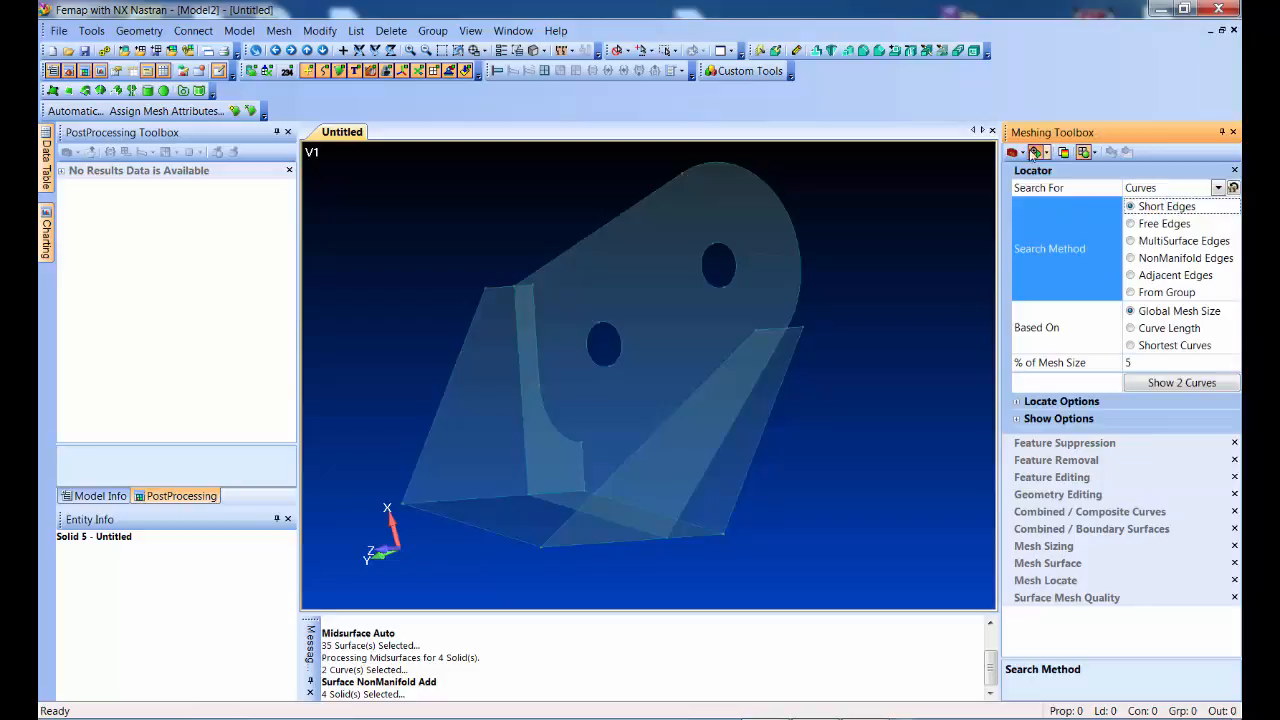
left_click(1036, 152)
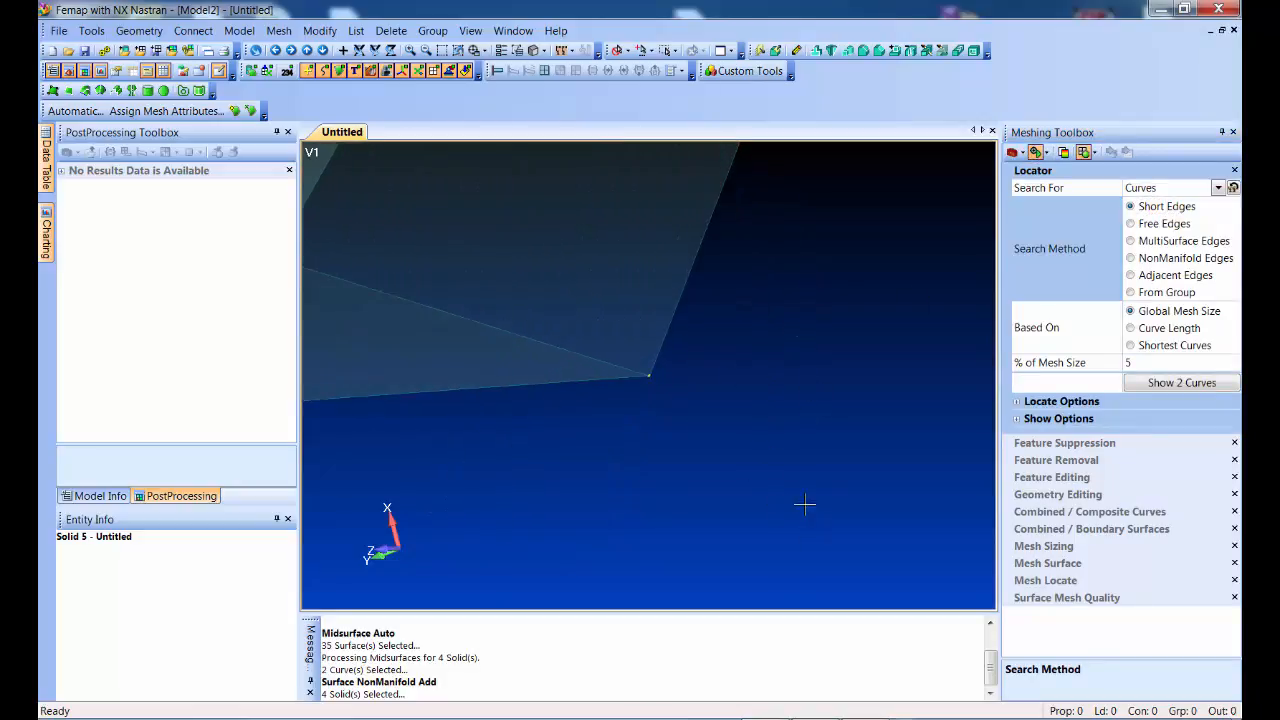
middle_click_drag(795, 541, 782, 328)
middle_click_drag(743, 392, 607, 428)
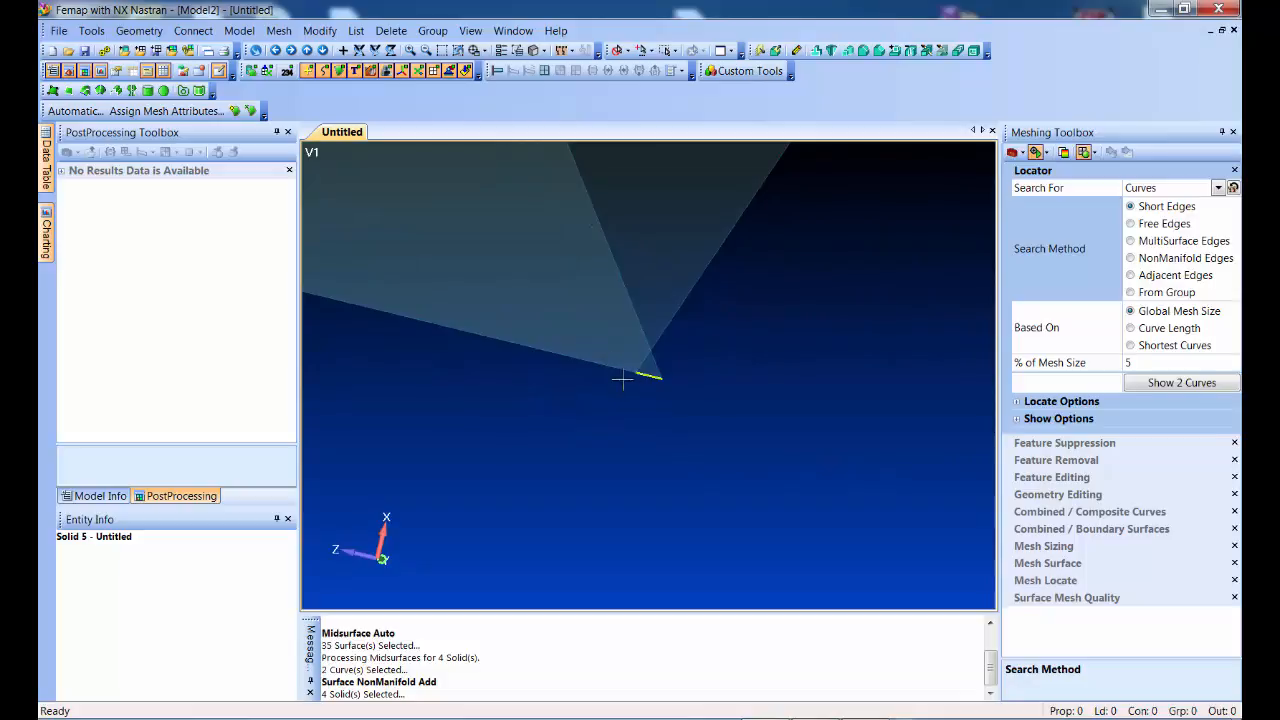
- Move one end point of the short edge at the base's far corner onto its other end point
left_click(1073, 496)
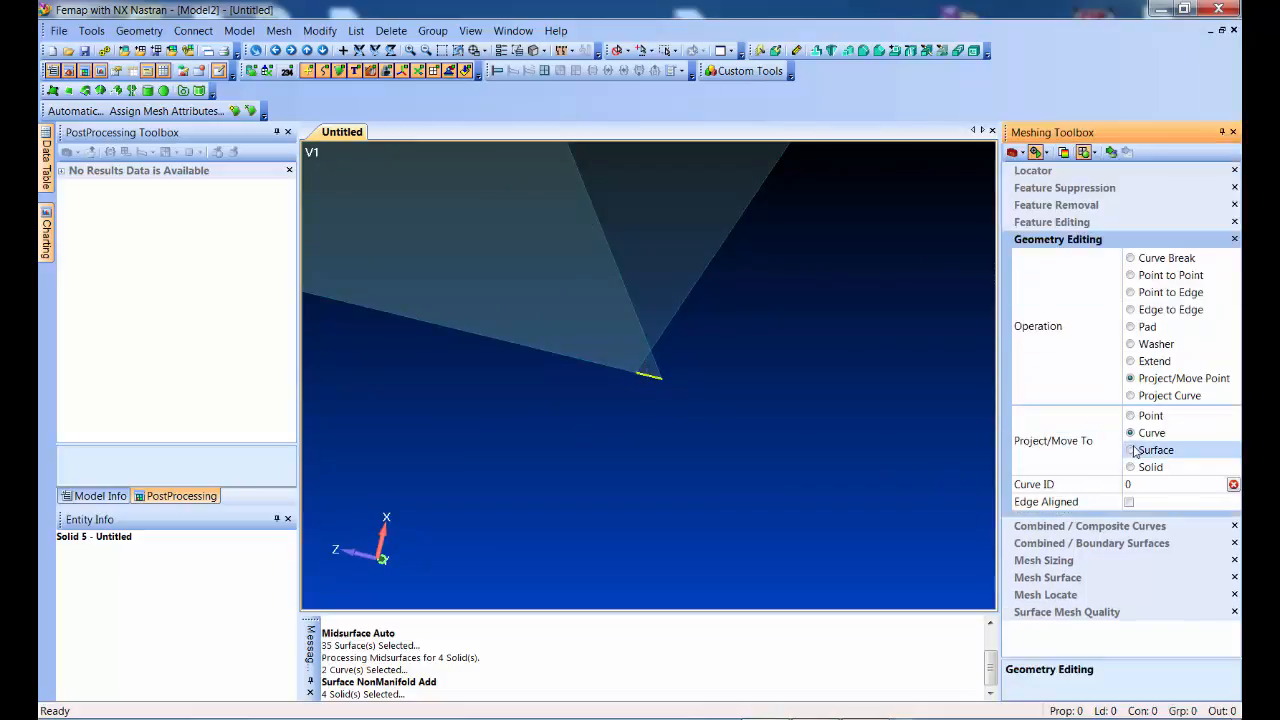
left_click(1140, 415)
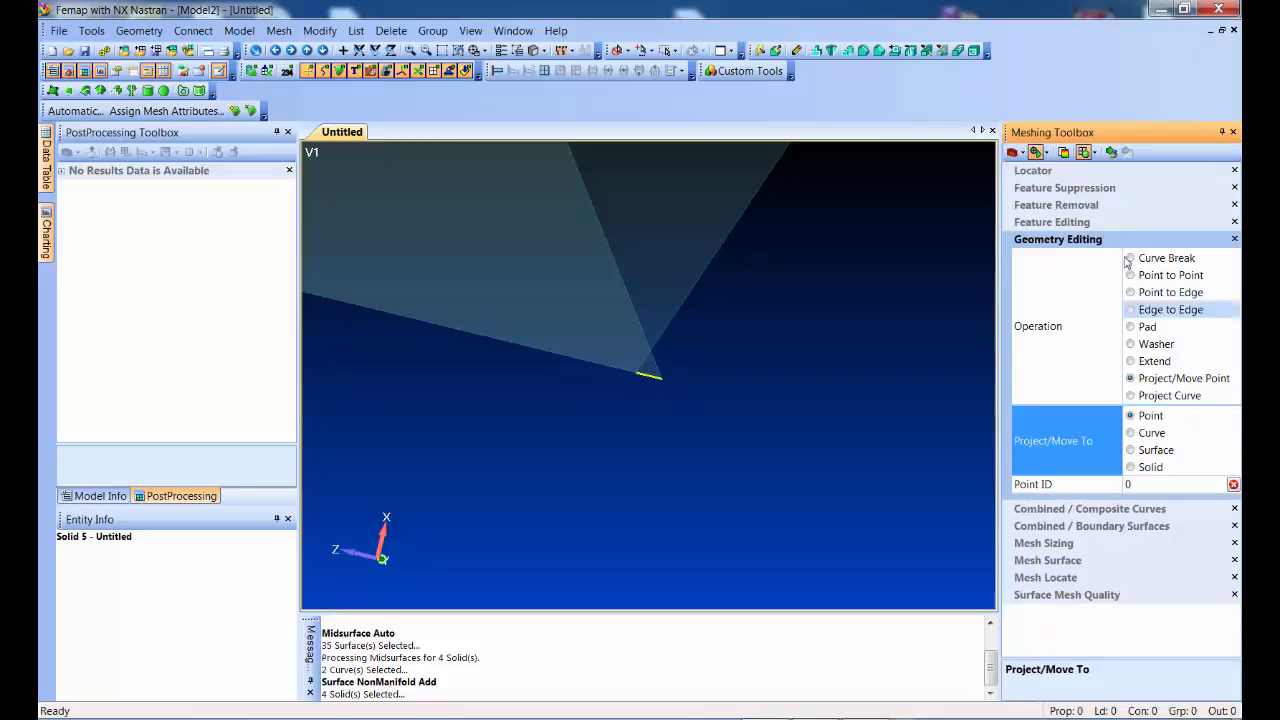
left_click(1111, 156)
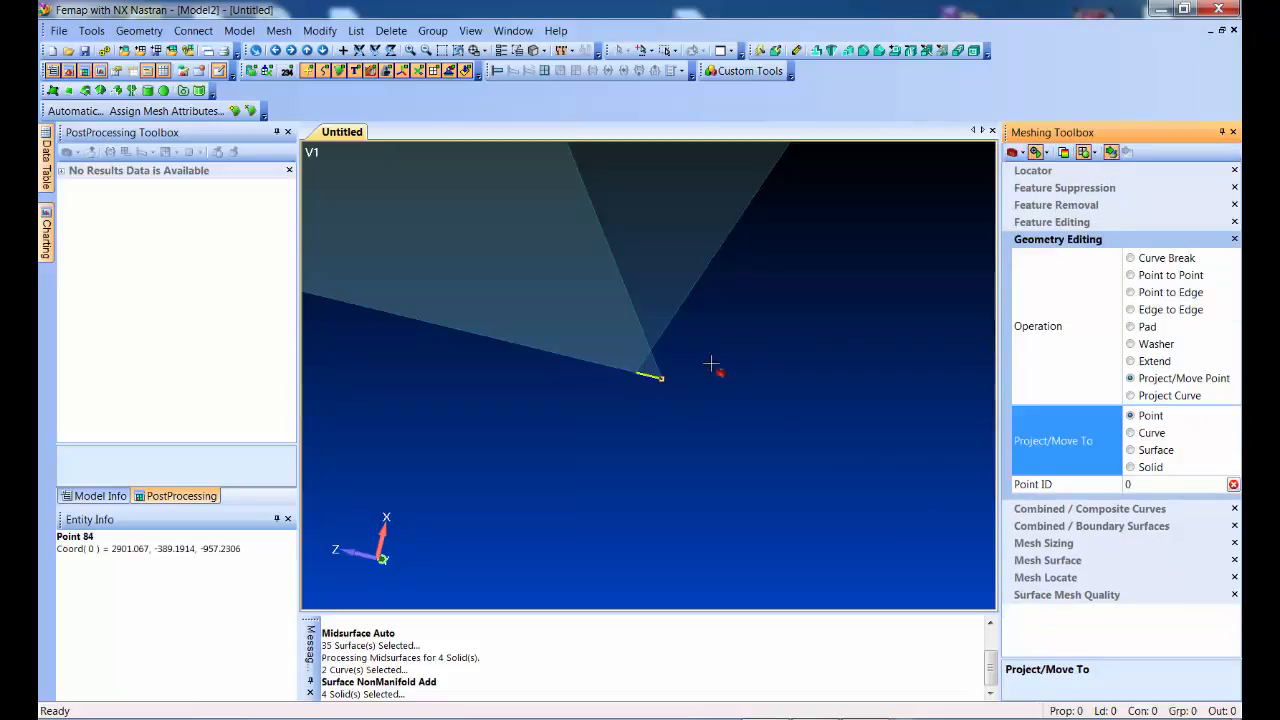
left_click(636, 373)
left_click(660, 377)
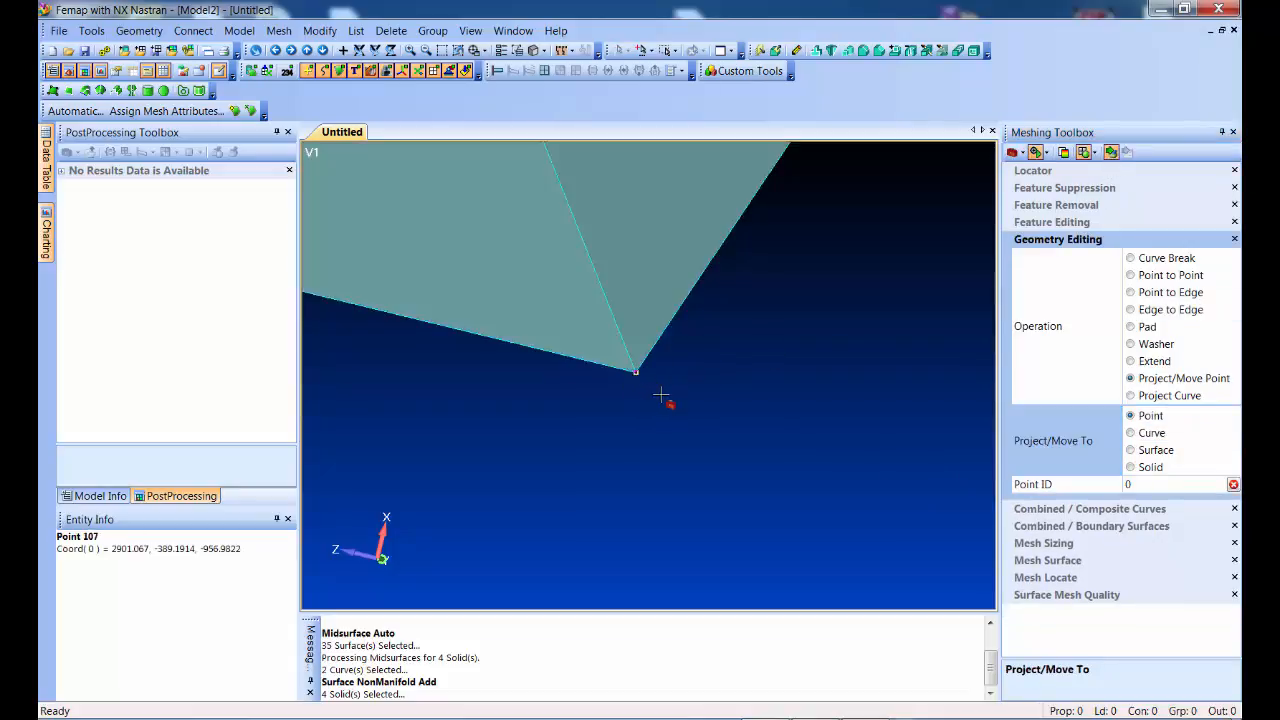
- Collapse the other short edge at the near base corner by moving one end point onto the other
left_click(1036, 157)
middle_click_drag(655, 378, 724, 414)
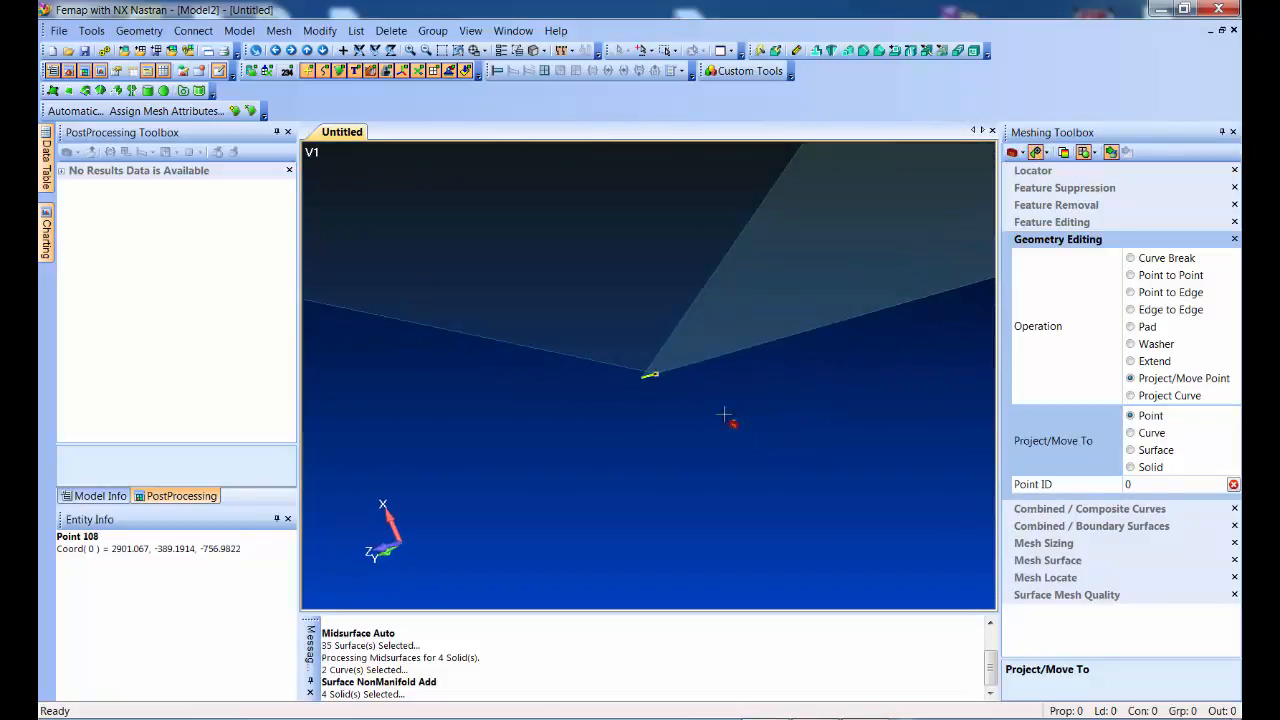
left_click(645, 420)
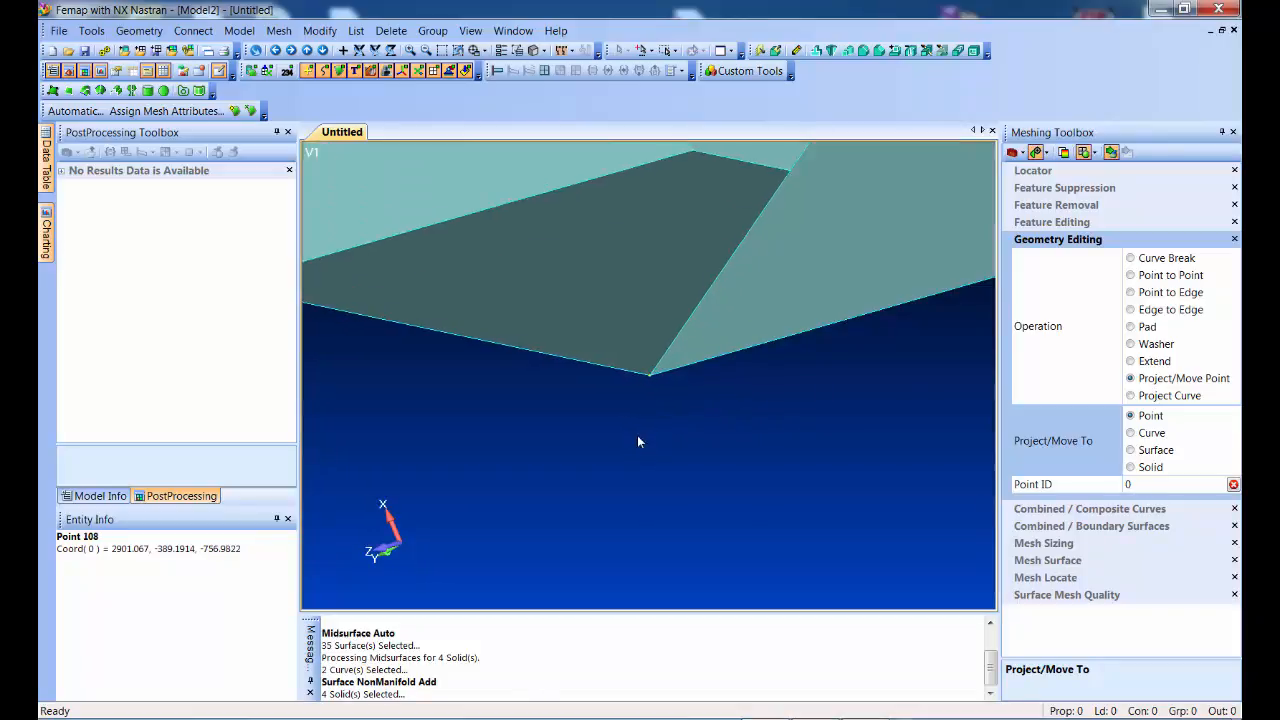
- Select all seven bracket surfaces for assigning midsurface mesh attributes
scroll(645, 447, "down", 3)
middle_click_drag(780, 395, 712, 537, "ctrl")
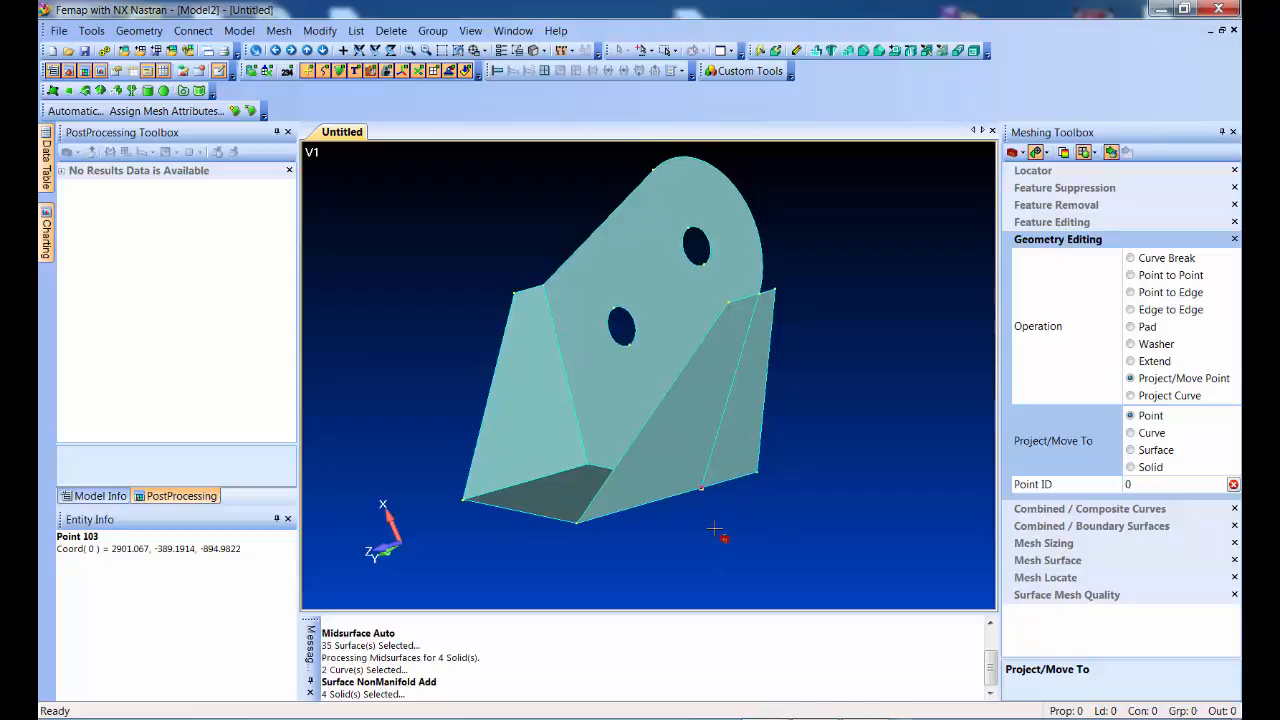
left_click(167, 111)
scroll(379, 222, "down", 2)
left_click_drag(420, 200, 770, 488)
left_click(845, 674)
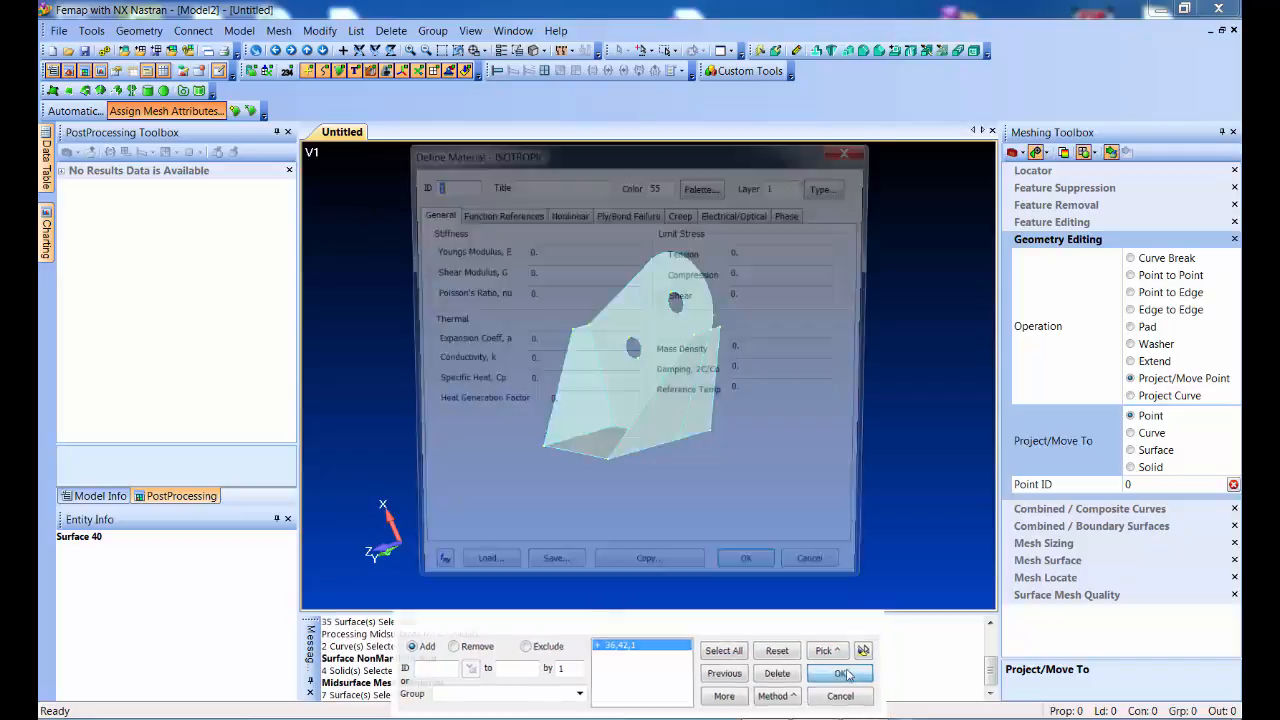
- Load Aluminum 1060 Annealed Wrought from the material library and complete the mesh attribute assignment, answering the consolidation by thickness
left_click(482, 578)
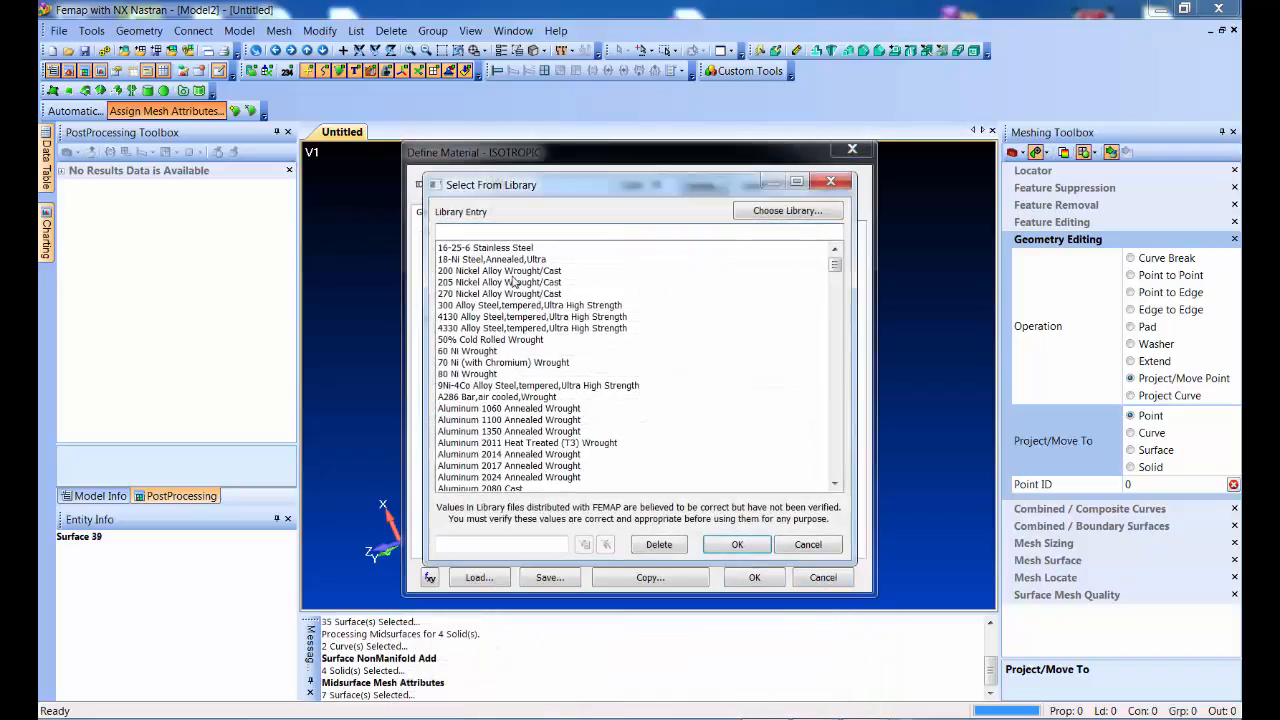
double_click(501, 409)
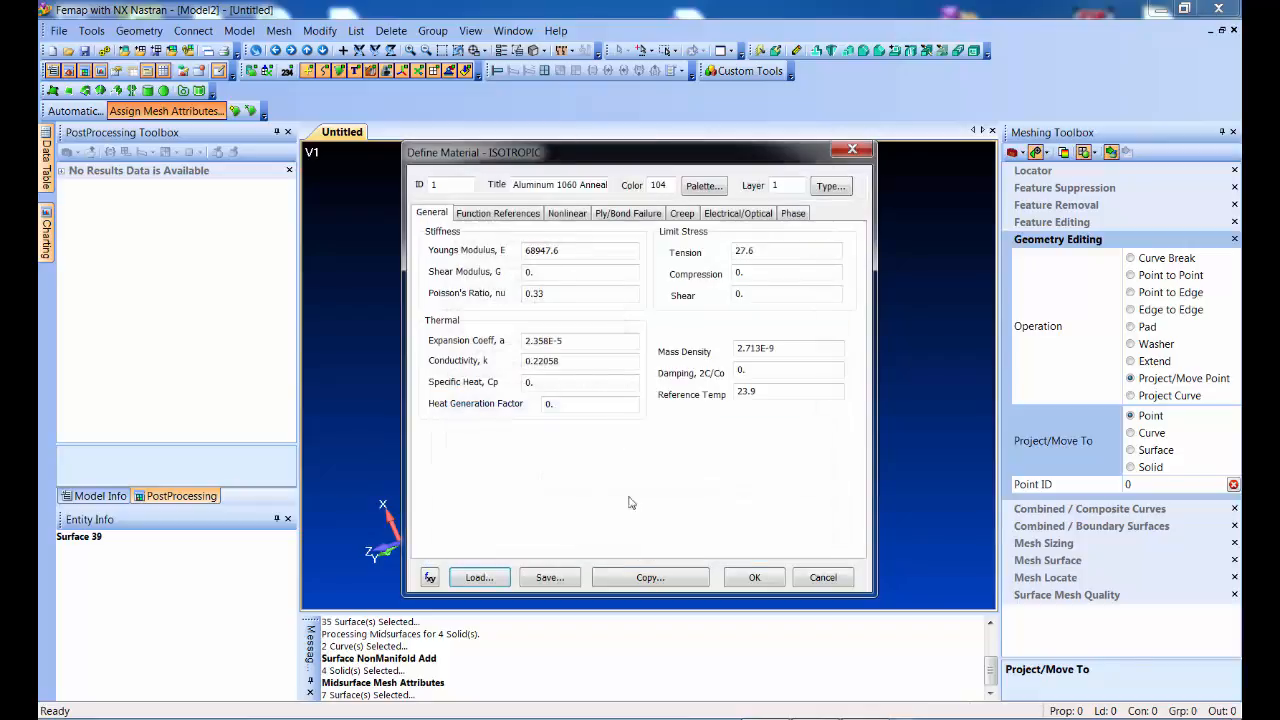
left_click(748, 580)
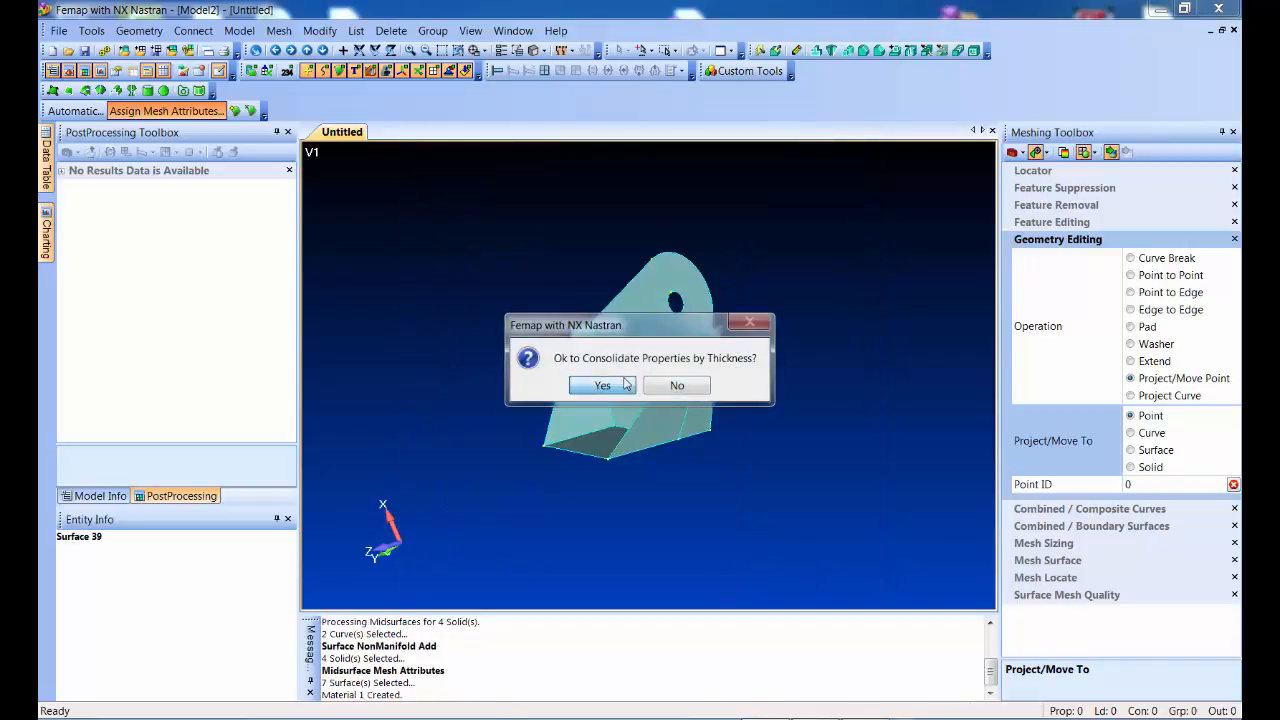
left_click(656, 388)
key("Return")
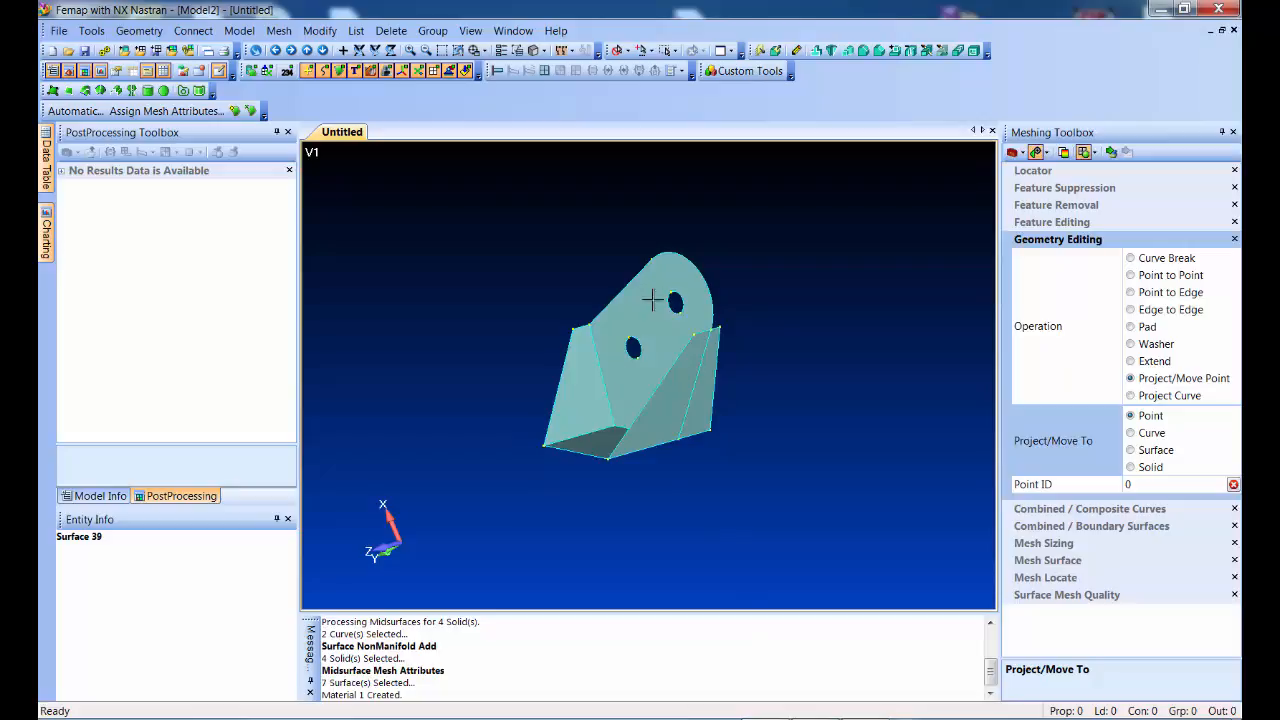
- Examine which bracket surfaces carry each midsurface property by highlighting the t=10, t=20 and t=22 properties in turn
scroll(649, 340, "up", 5)
left_click(97, 495)
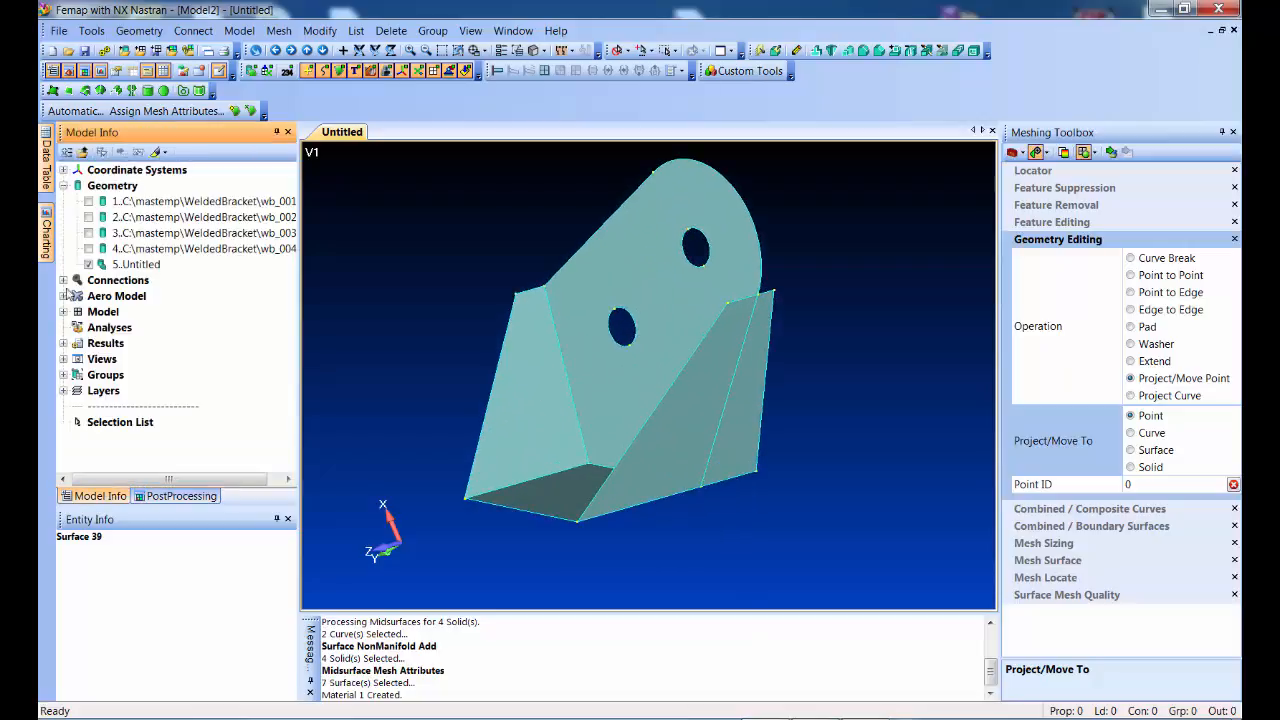
left_click(64, 312)
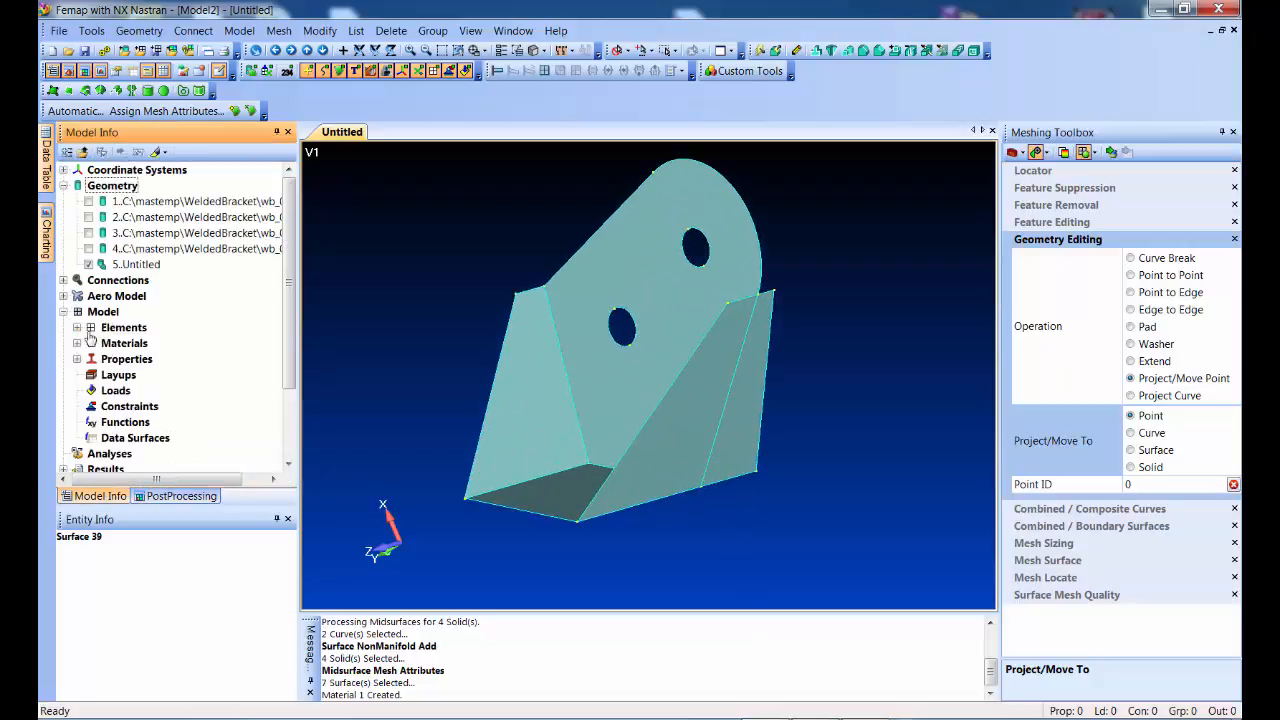
left_click(78, 359)
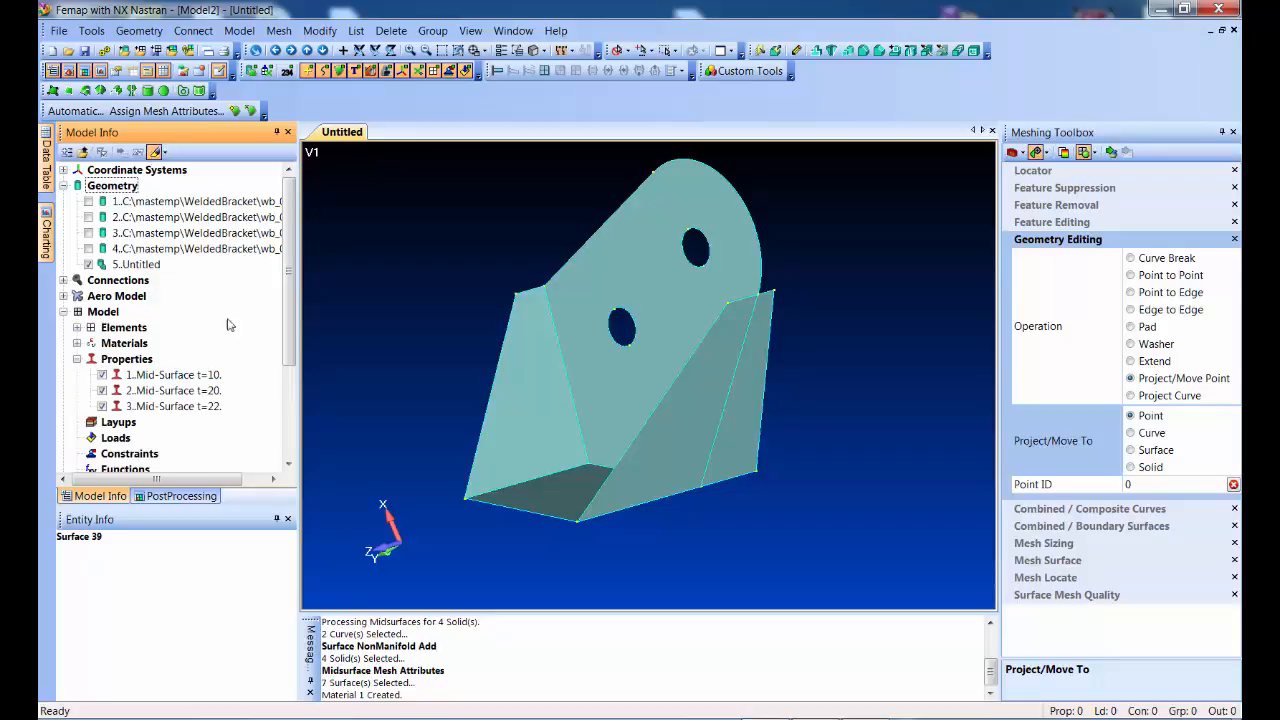
left_click(180, 375)
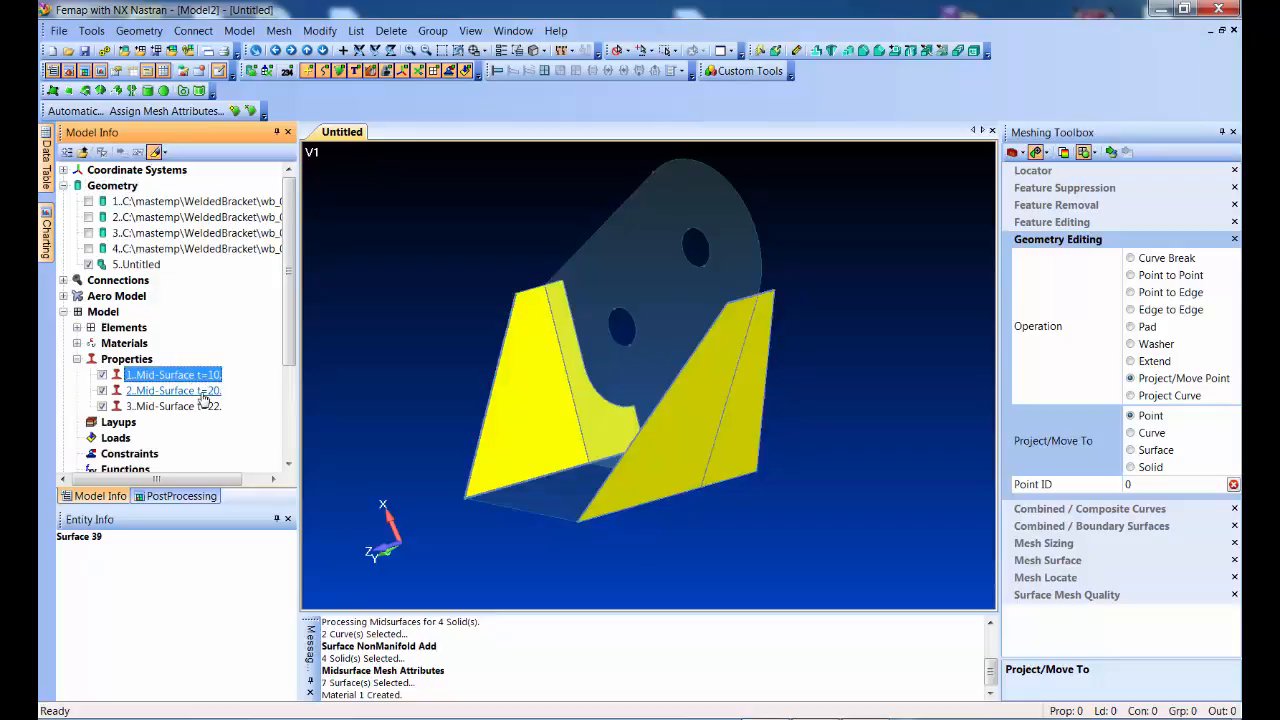
left_click(180, 390)
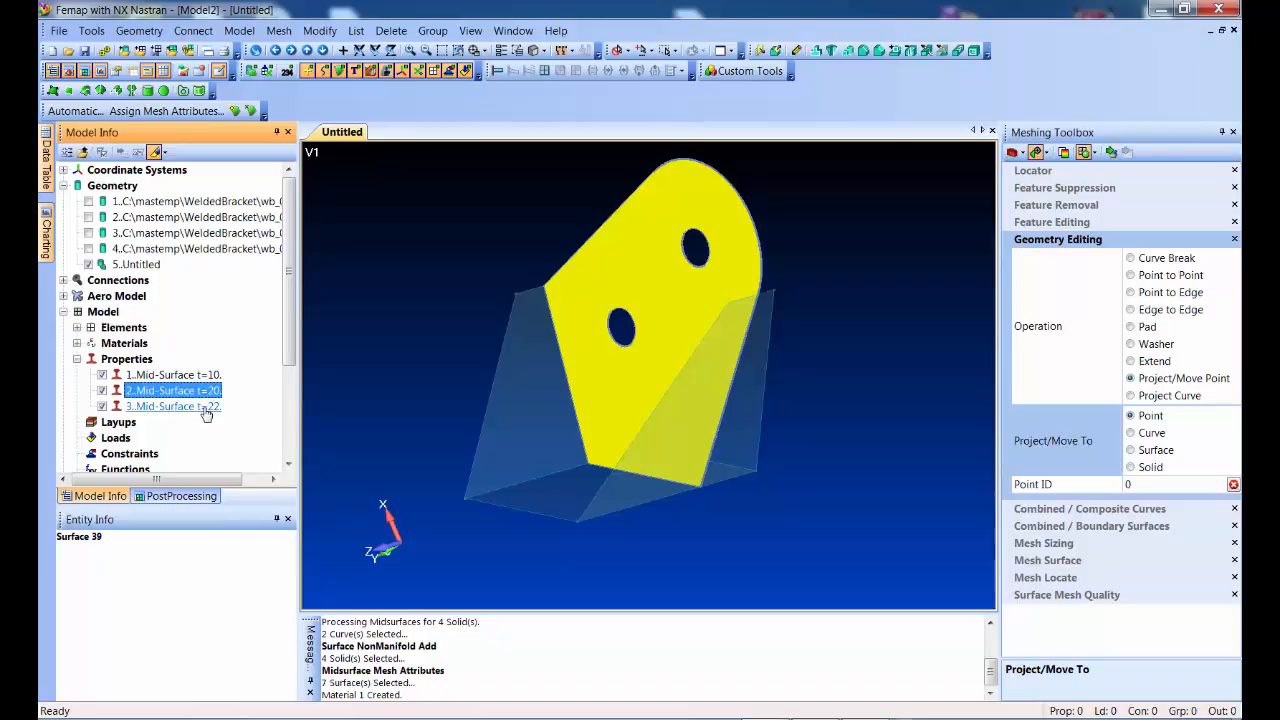
left_click(205, 406)
left_click(367, 275)
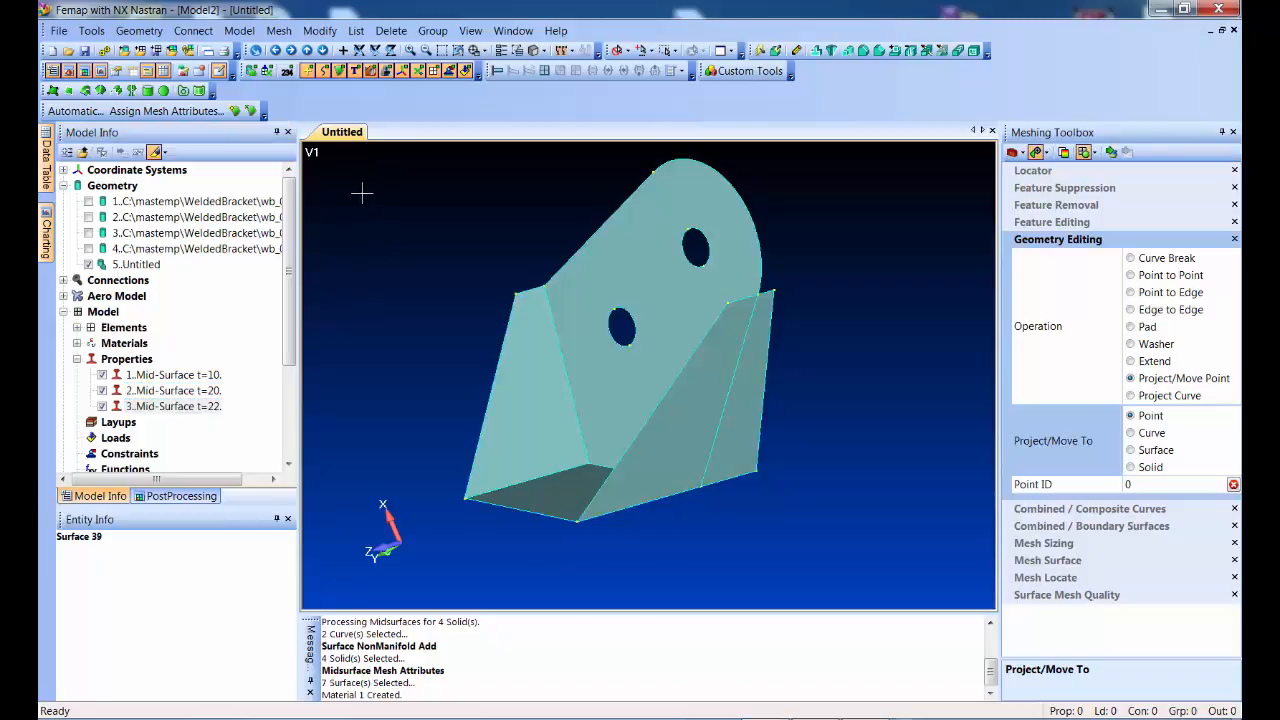
- Set the mesh size on all seven bracket surfaces, accepting element size 16.36076 and the default automatic sizing options
scroll(395, 233, "down", 2)
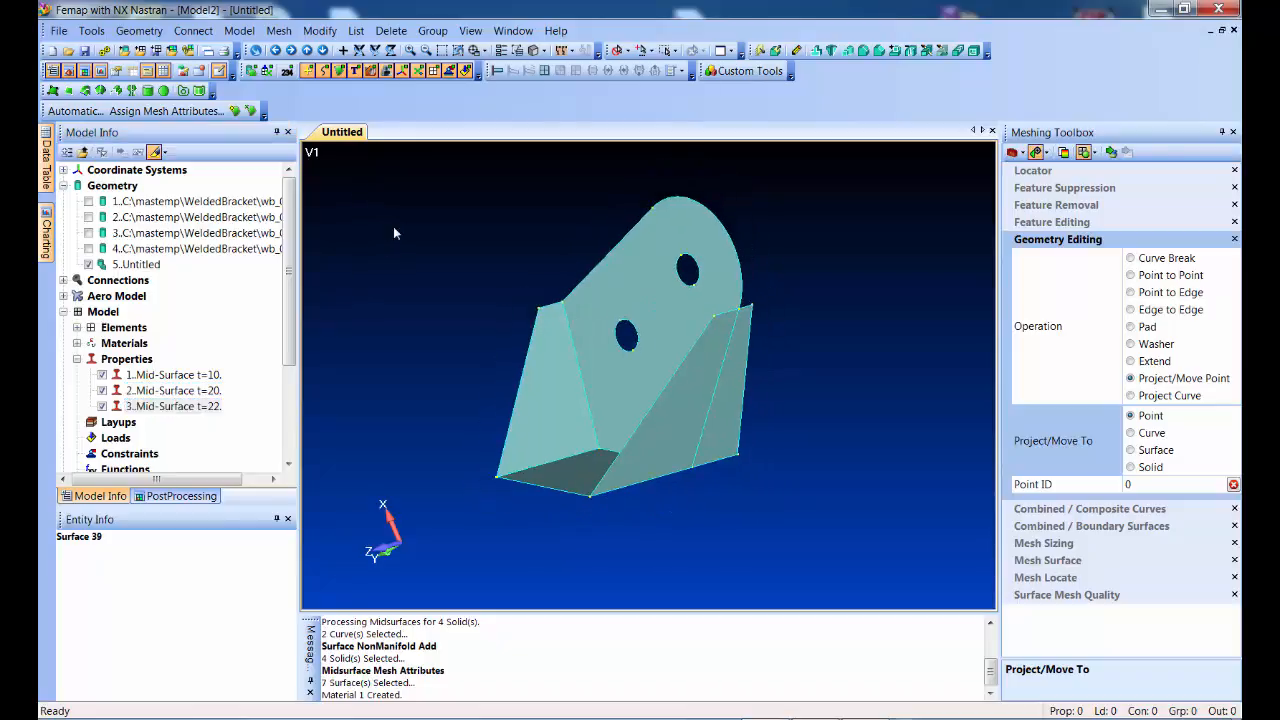
left_click(237, 113)
left_click_drag(403, 169, 807, 525)
left_click(843, 673)
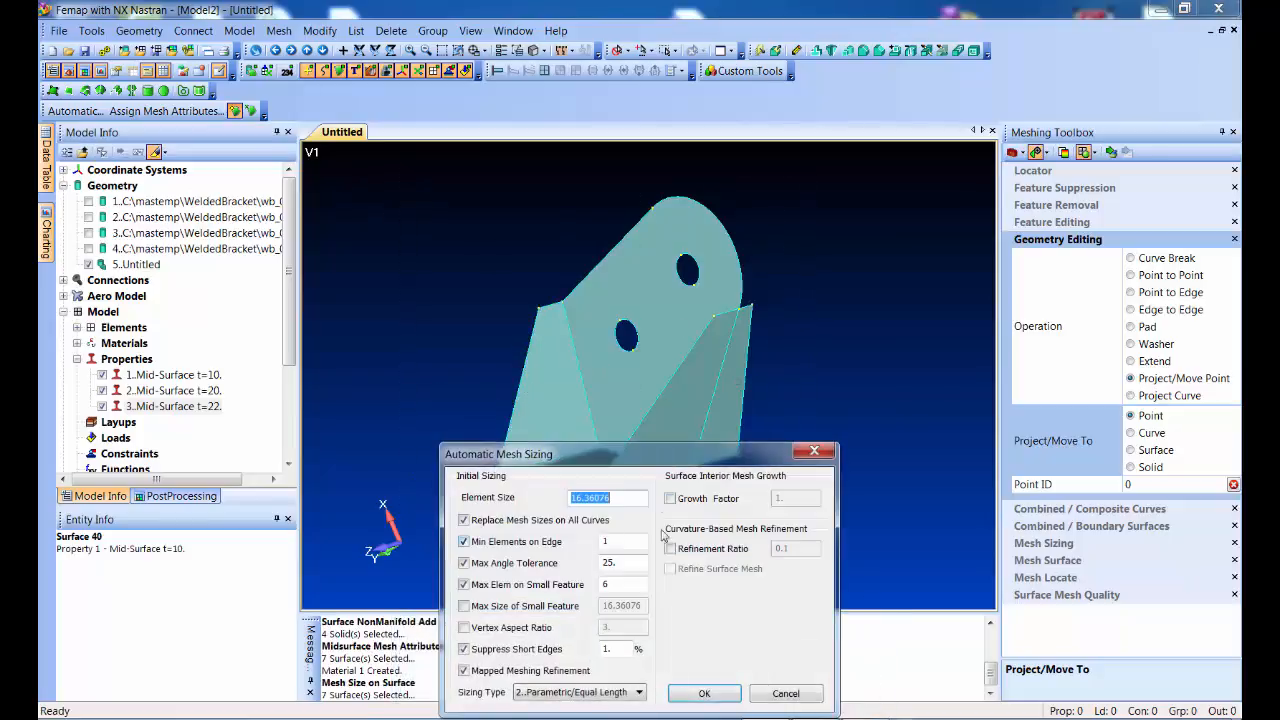
left_click(704, 693)
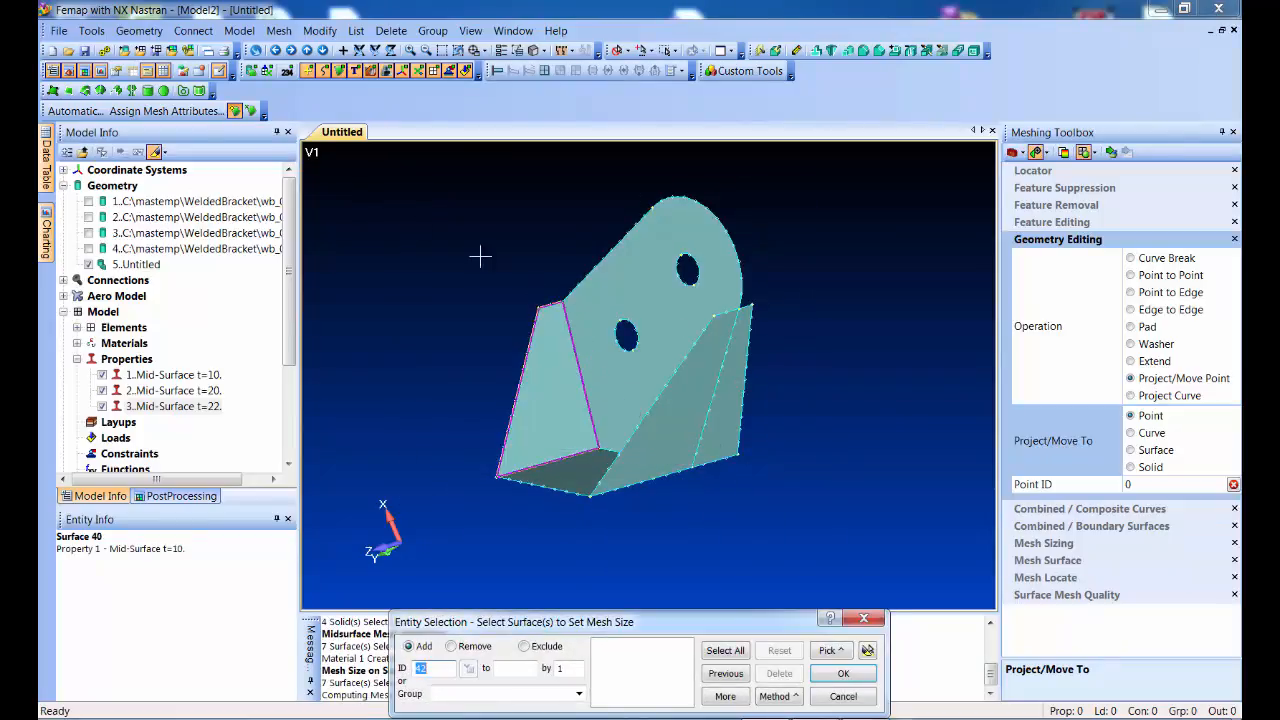
- Mesh the same seven surfaces, taking the property from their meshing attributes
left_click(250, 111)
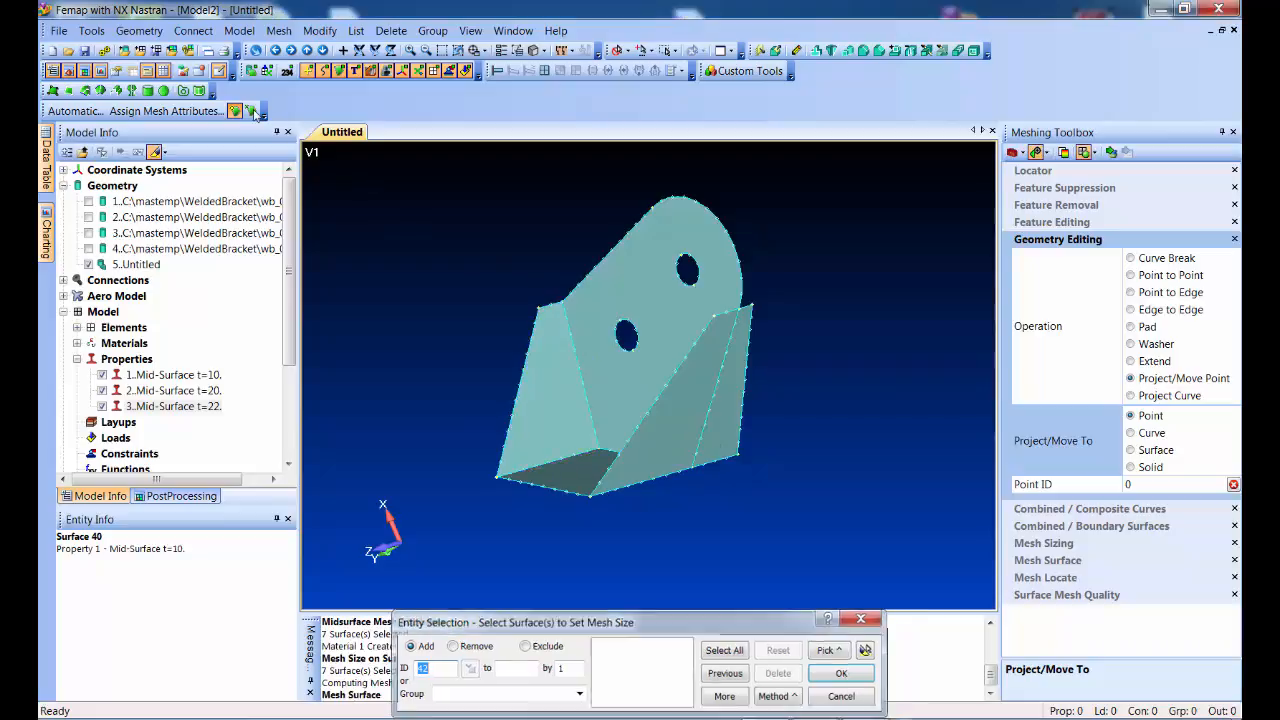
left_click(728, 675)
left_click(843, 675)
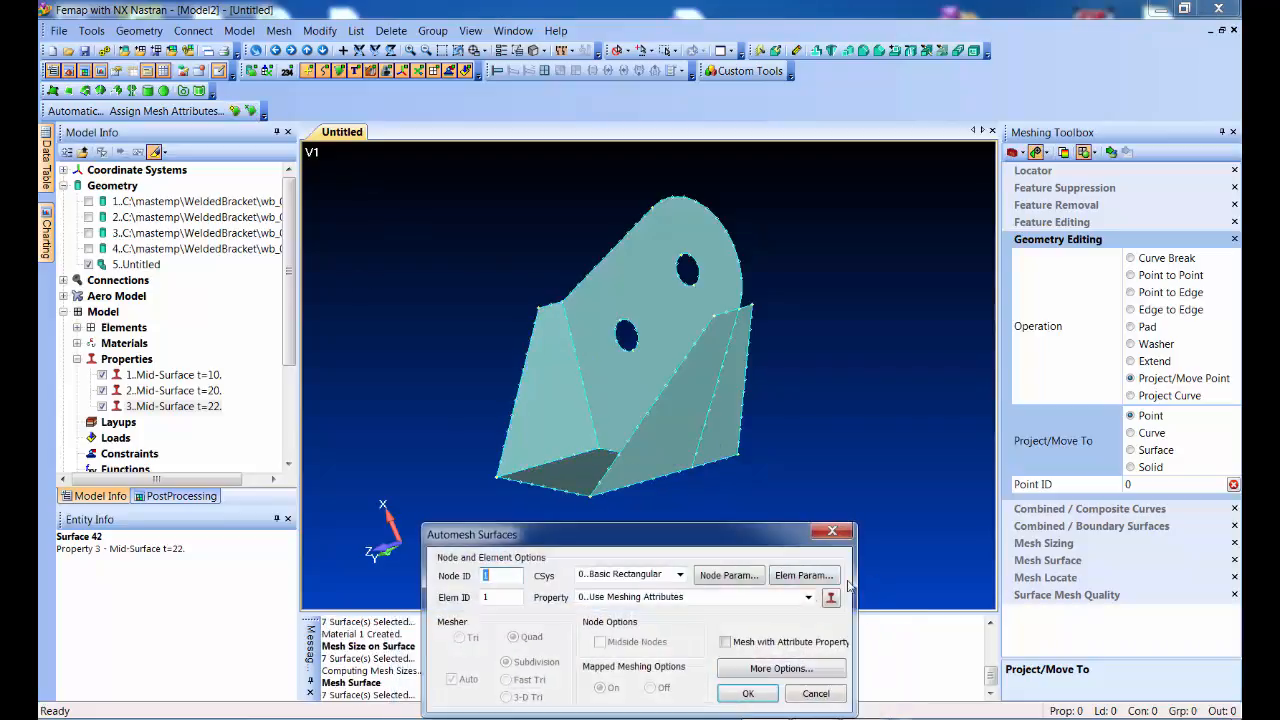
left_click(748, 694)
- Turn on automatic remeshing and collapse the remaining short edge at the base's sharp corner by moving its outer end point onto the other
middle_click_drag(548, 455, 582, 428)
middle_click_drag(562, 474, 683, 461, "ctrl")
scroll(640, 463, "down", 2)
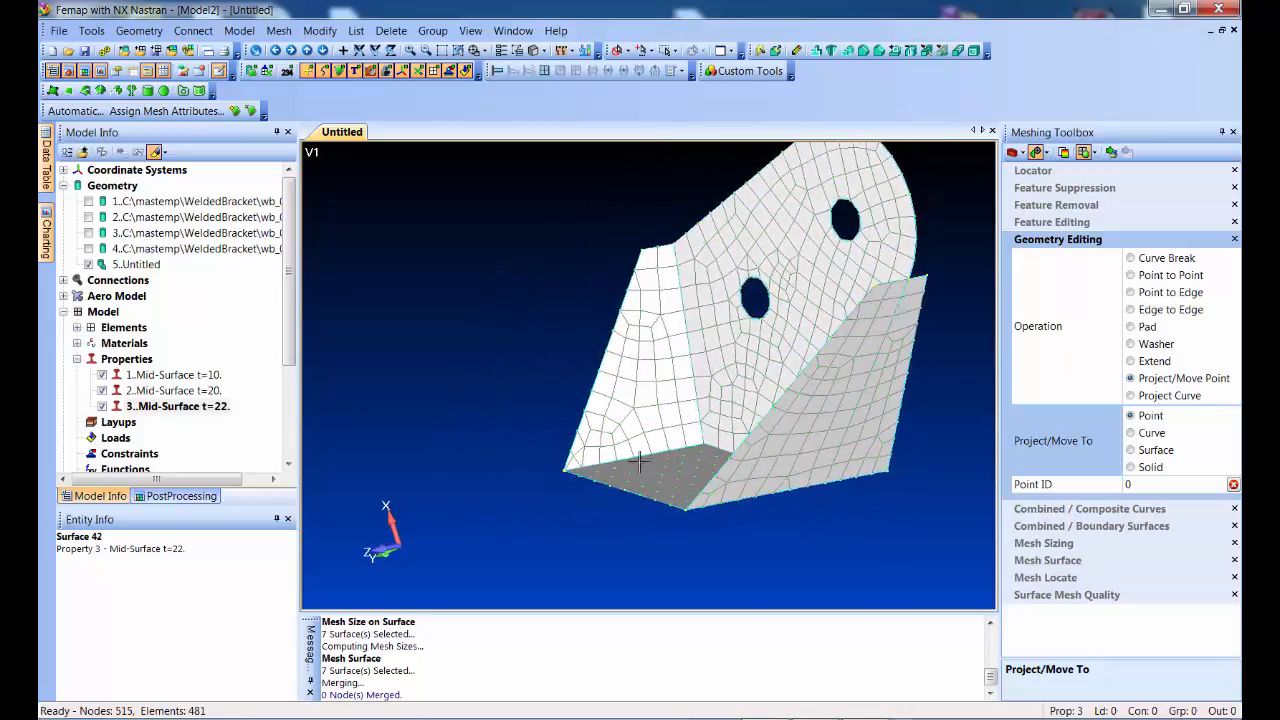
scroll(660, 563, "up", 9)
middle_click_drag(559, 546, 708, 418, "ctrl")
scroll(637, 483, "up", 12)
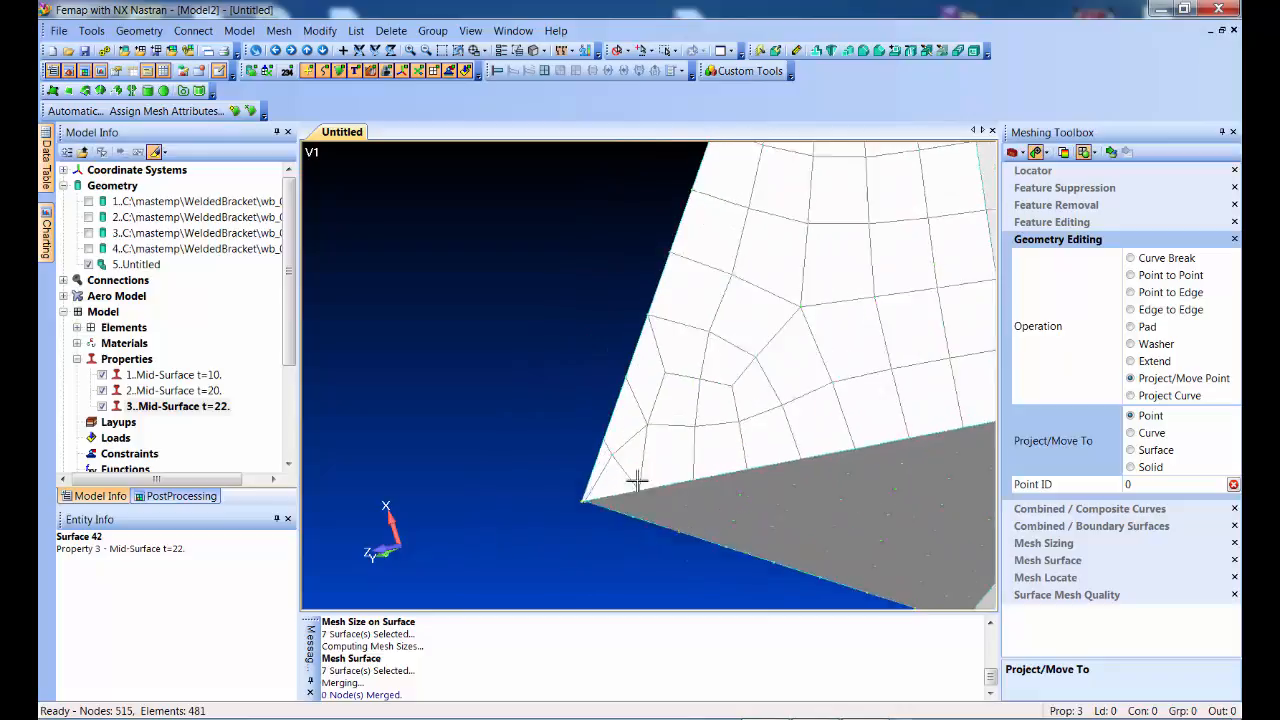
middle_click_drag(583, 540, 669, 323, "ctrl")
scroll(650, 389, "up", 1)
scroll(650, 389, "up", 2)
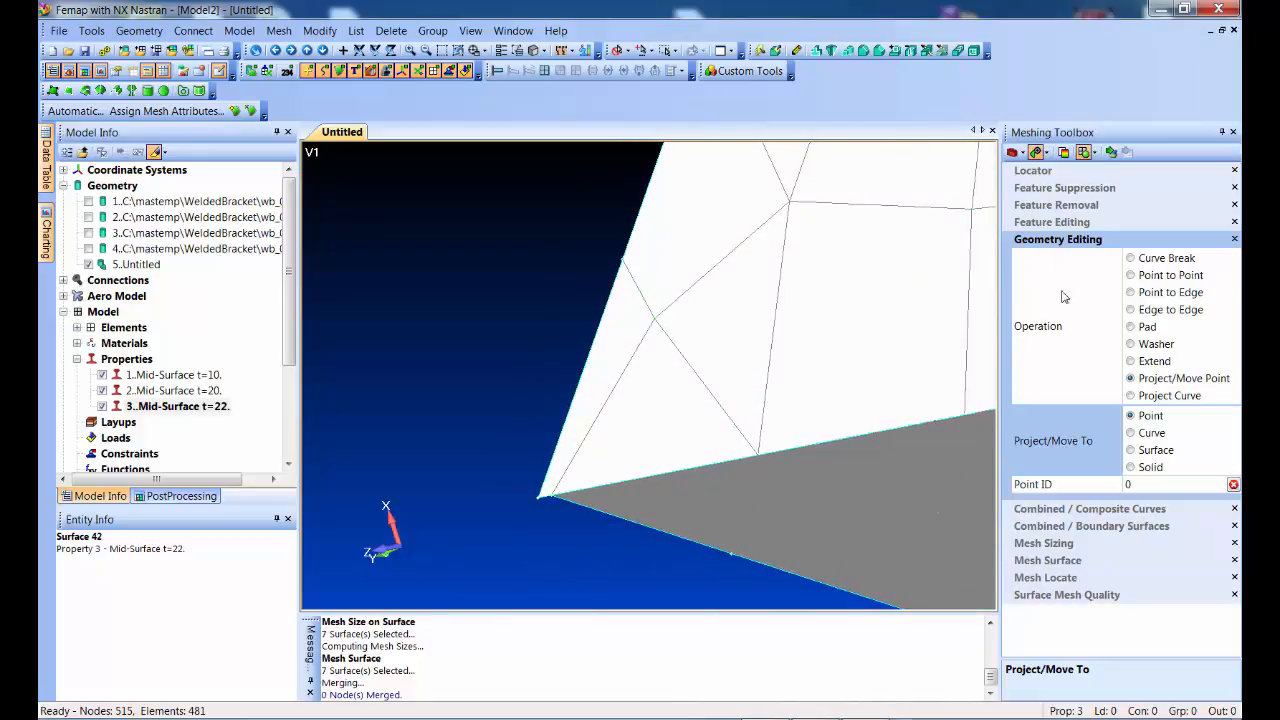
left_click(1110, 152)
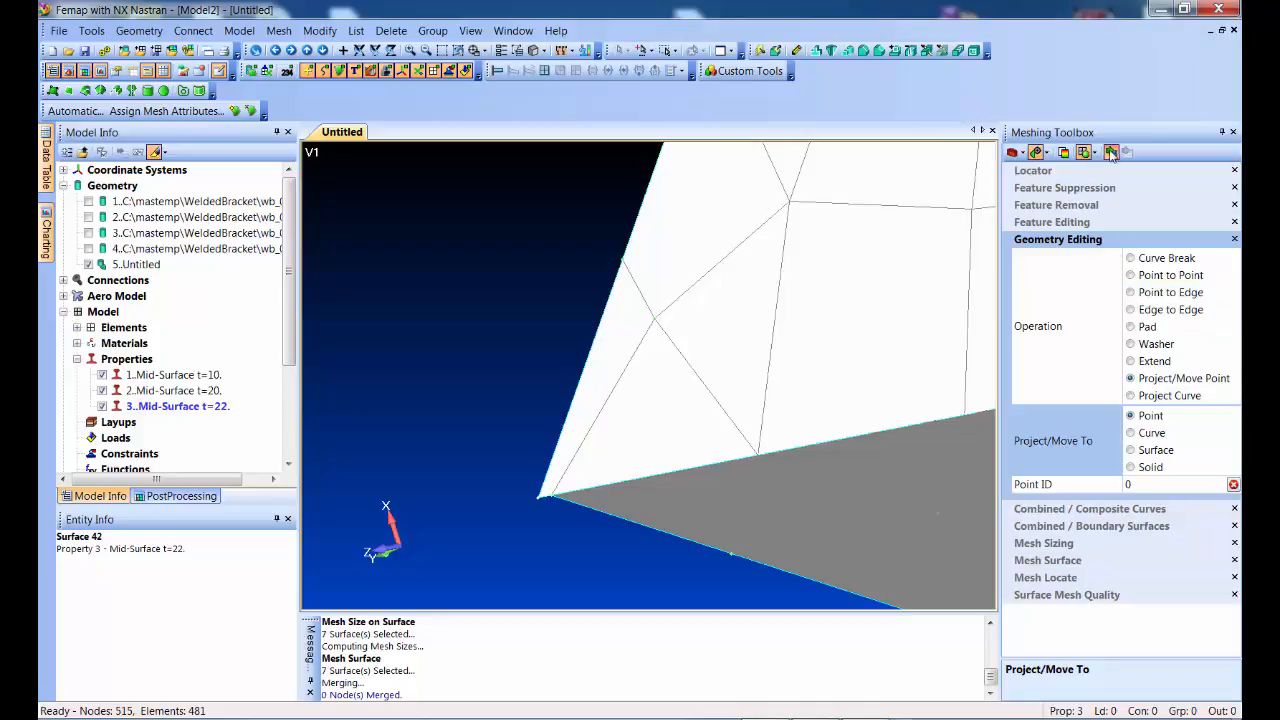
left_click(644, 469)
left_click(525, 515)
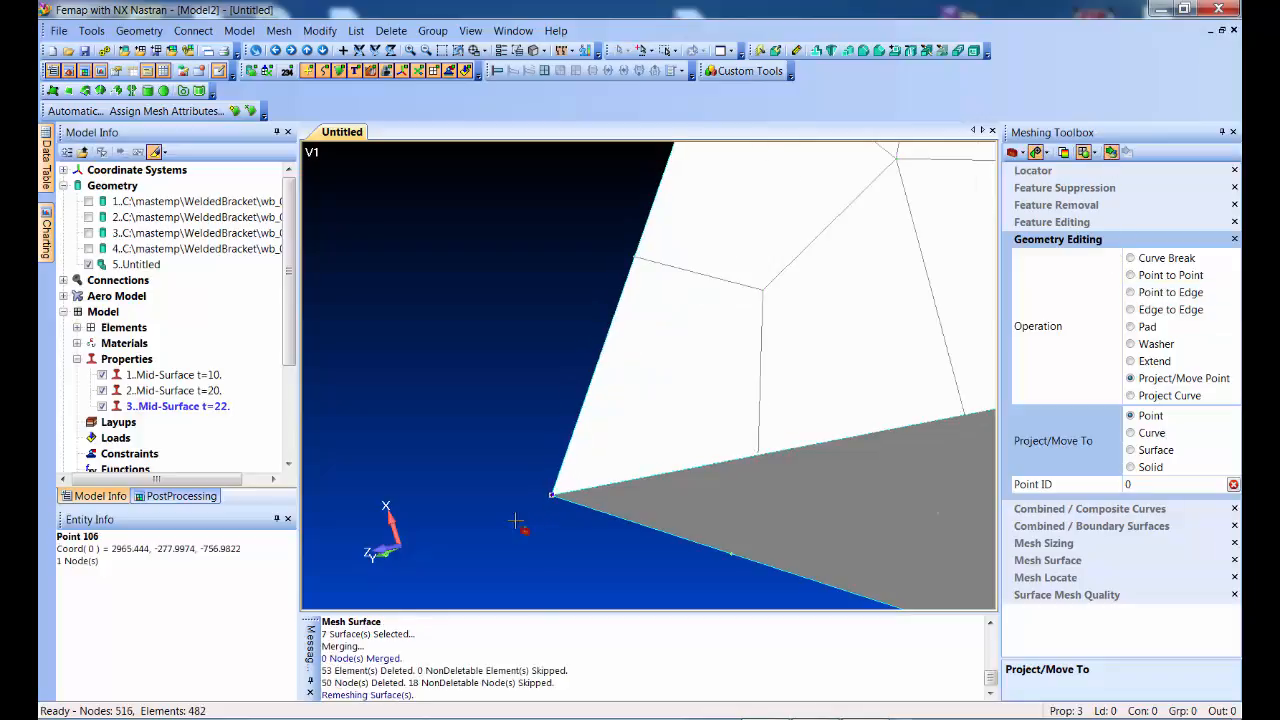
- Add washers with an offset factor of 1 around both holes in the rounded plate
scroll(653, 439, "down", 10)
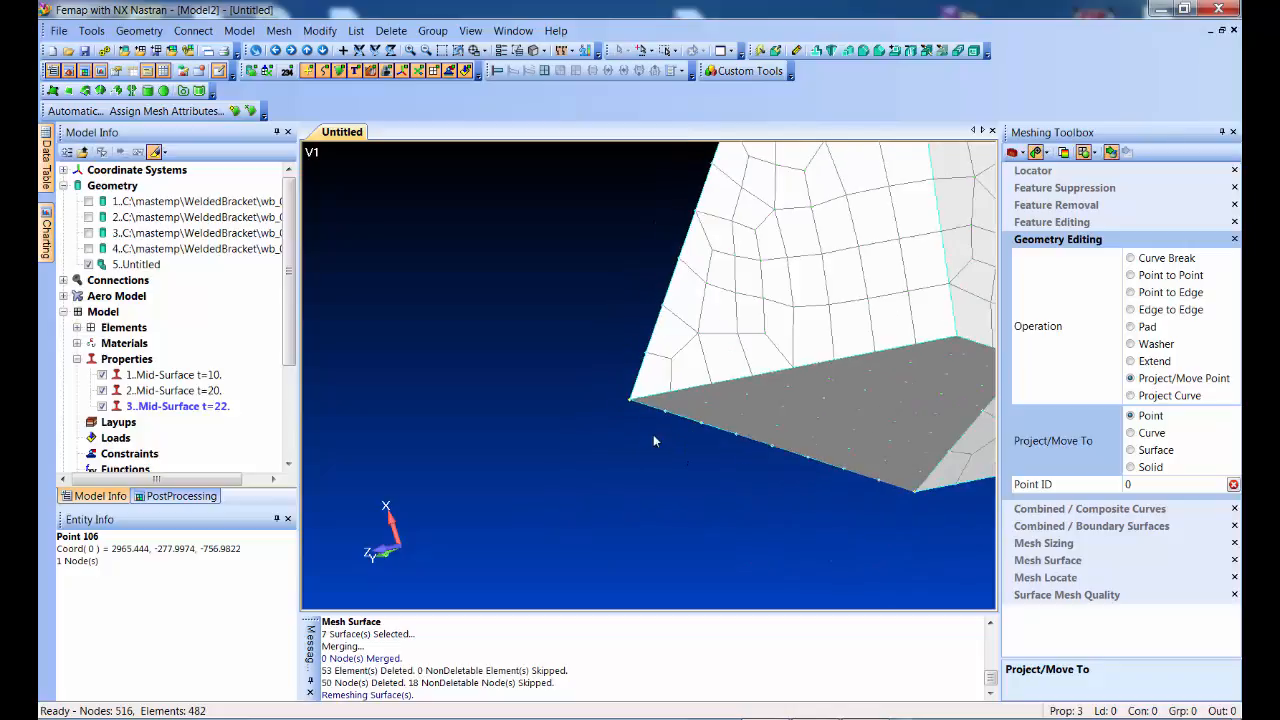
middle_click_drag(724, 416, 450, 358)
scroll(849, 486, "up", 5)
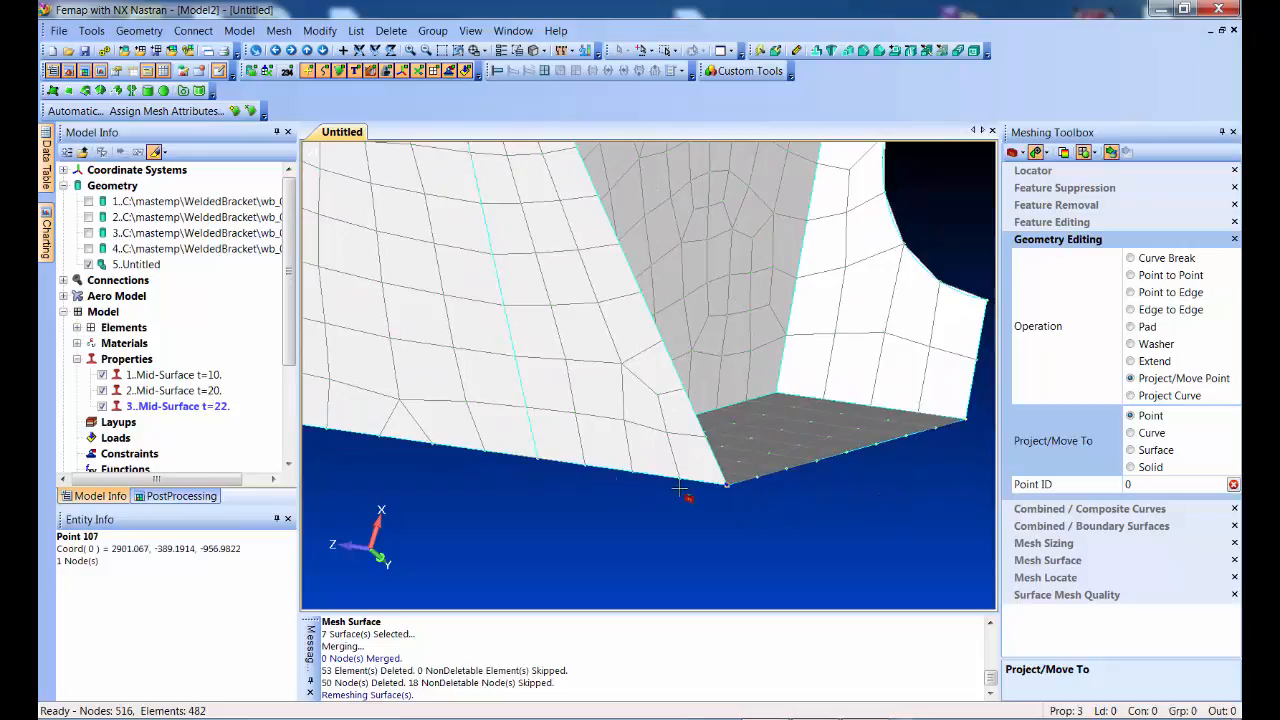
scroll(680, 490, "down", 5)
scroll(719, 512, "down", 5)
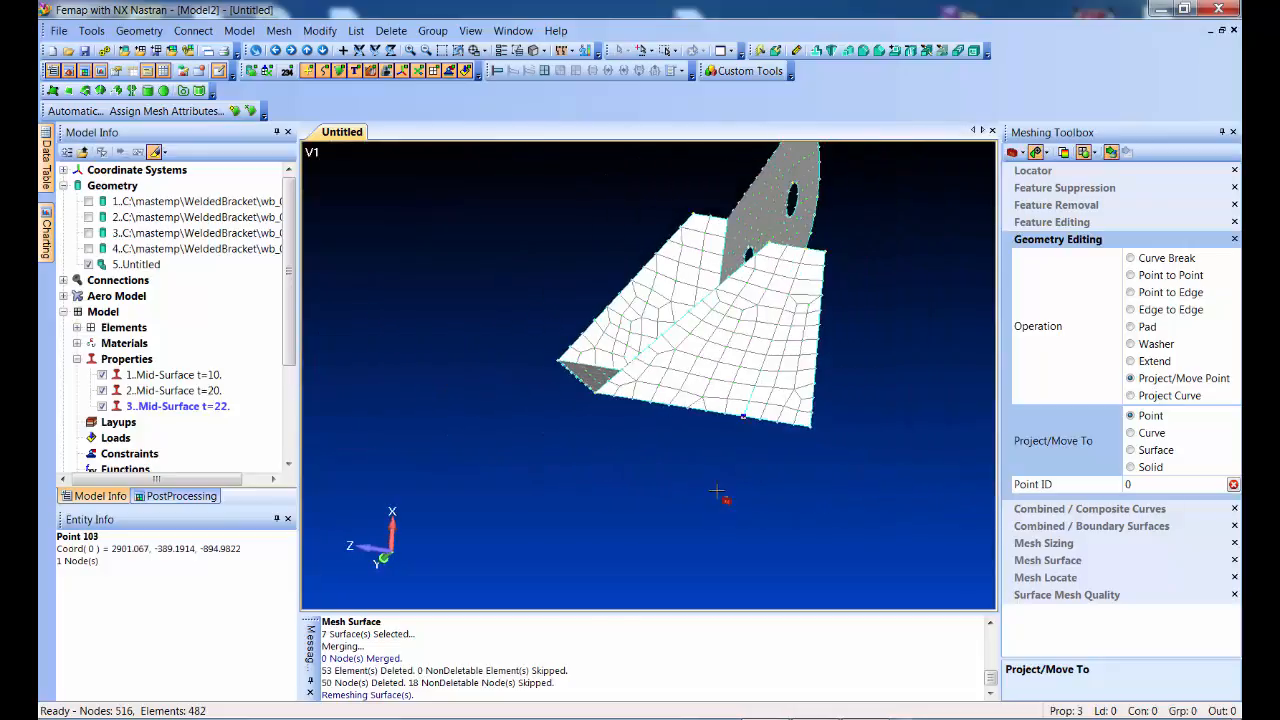
middle_click_drag(846, 458, 940, 420)
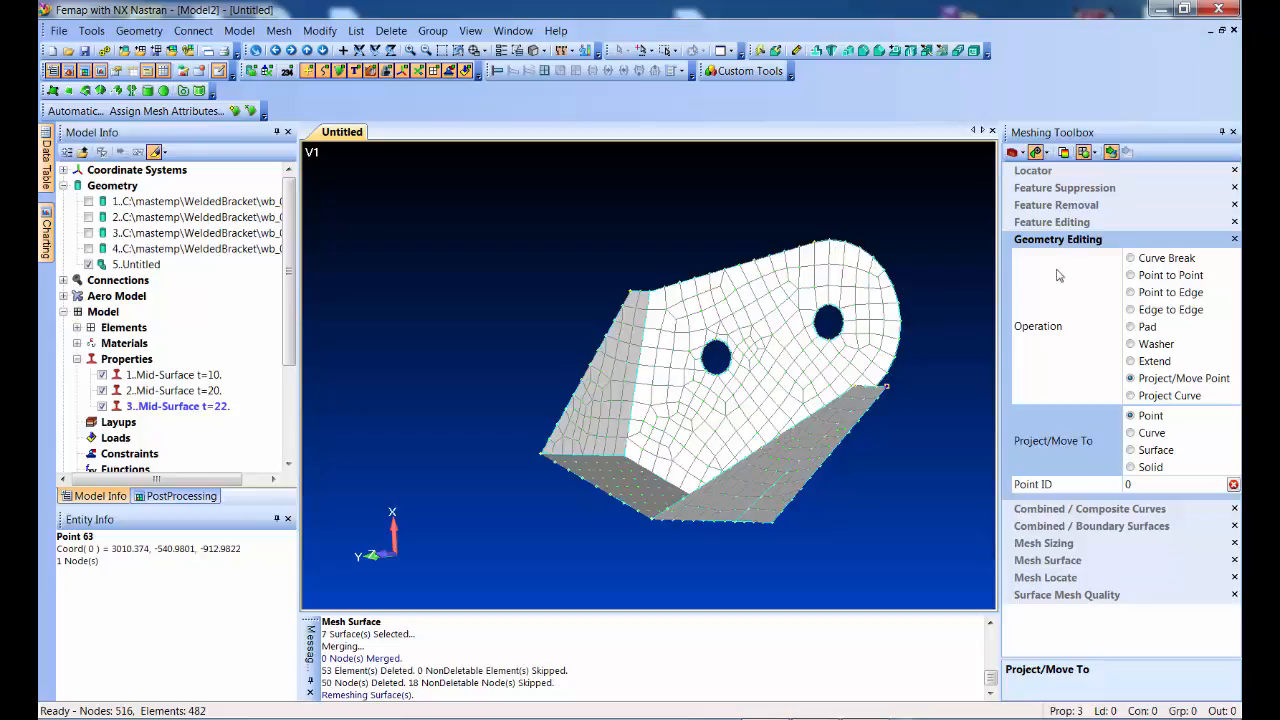
left_click(1150, 343)
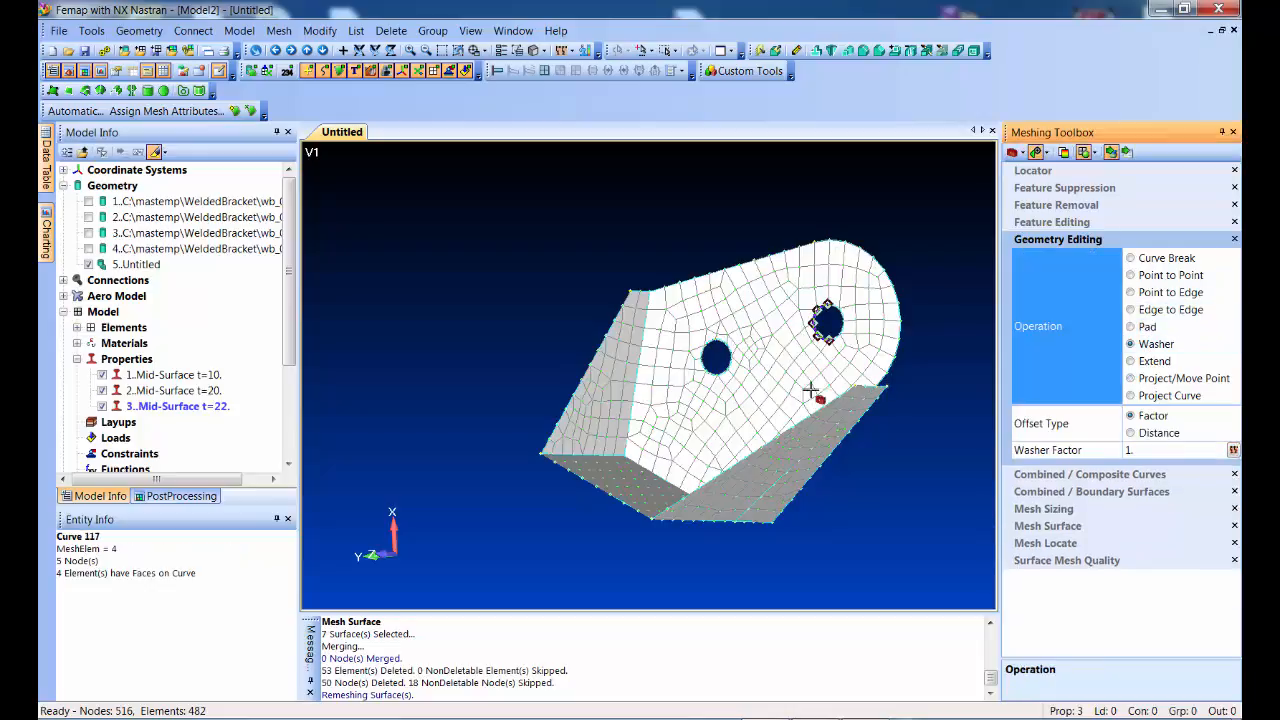
left_click(815, 305)
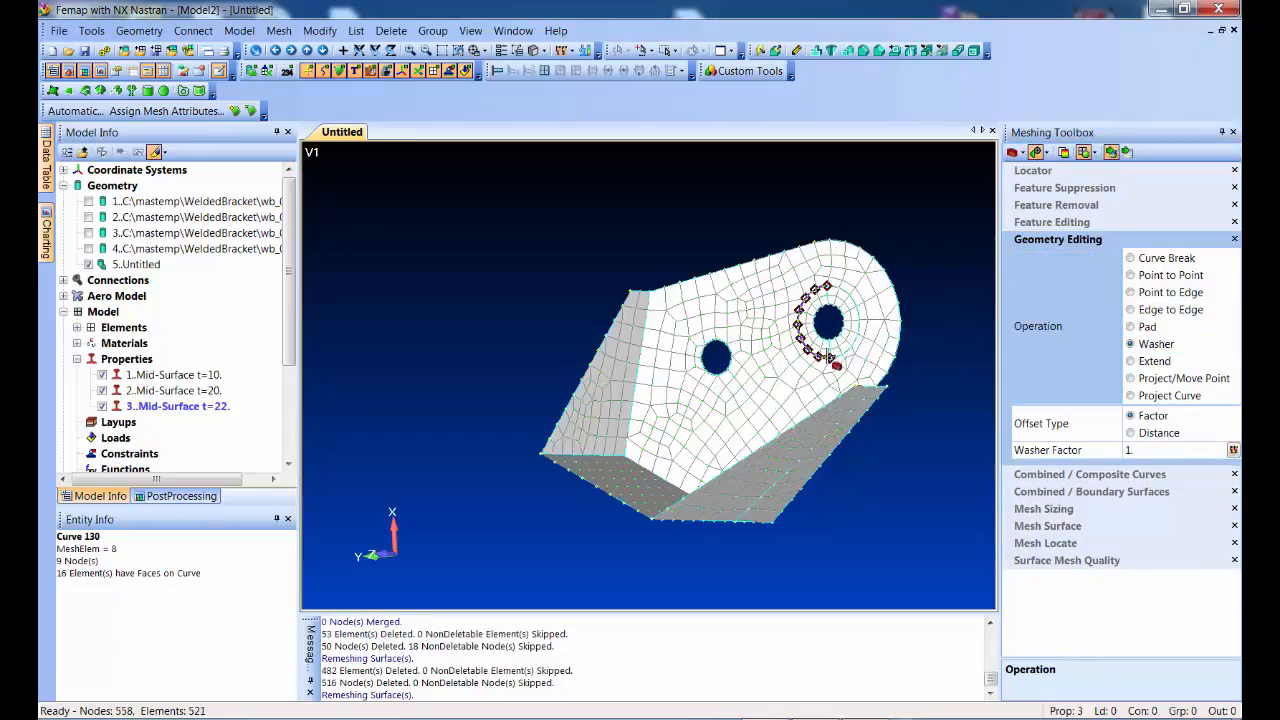
left_click(748, 347)
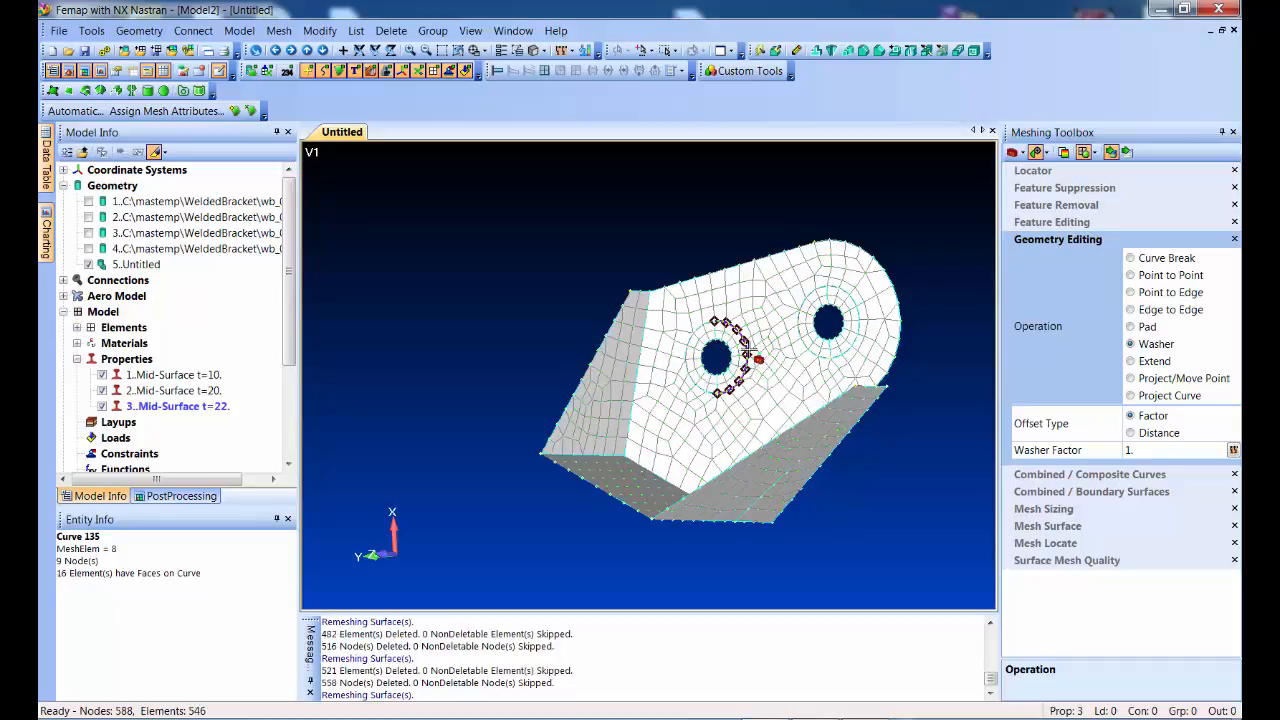
- Increase the mesh sizing by one element on the radial line and hole edges of the upper hole's washer
middle_click_drag(649, 426, 700, 410)
scroll(700, 400, "up", 4)
middle_click_drag(514, 478, 492, 435, "ctrl")
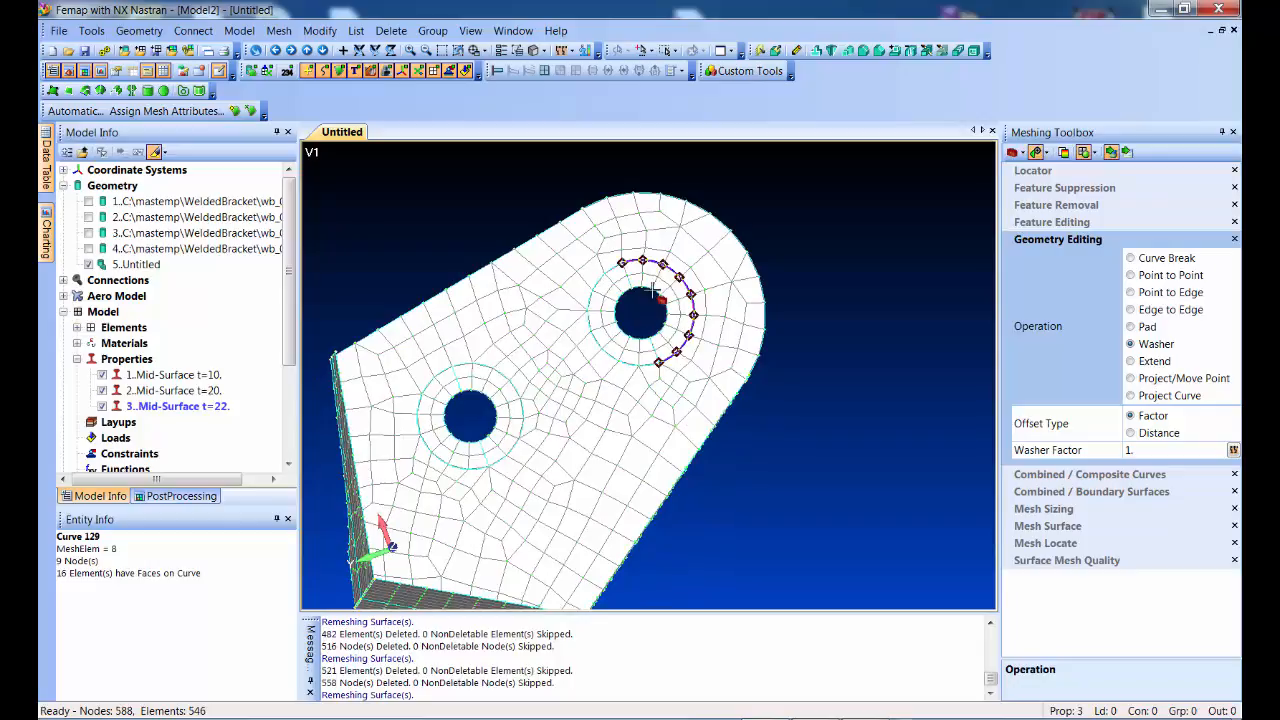
left_click(1044, 509)
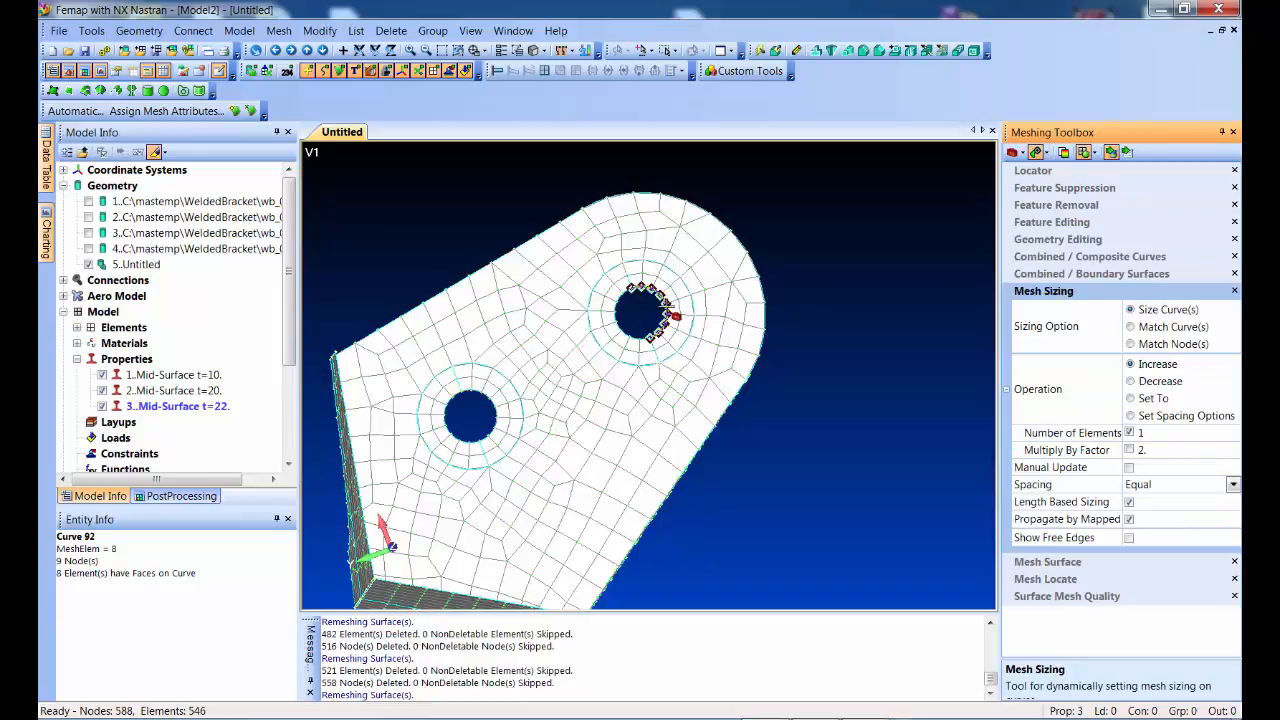
left_click(626, 270)
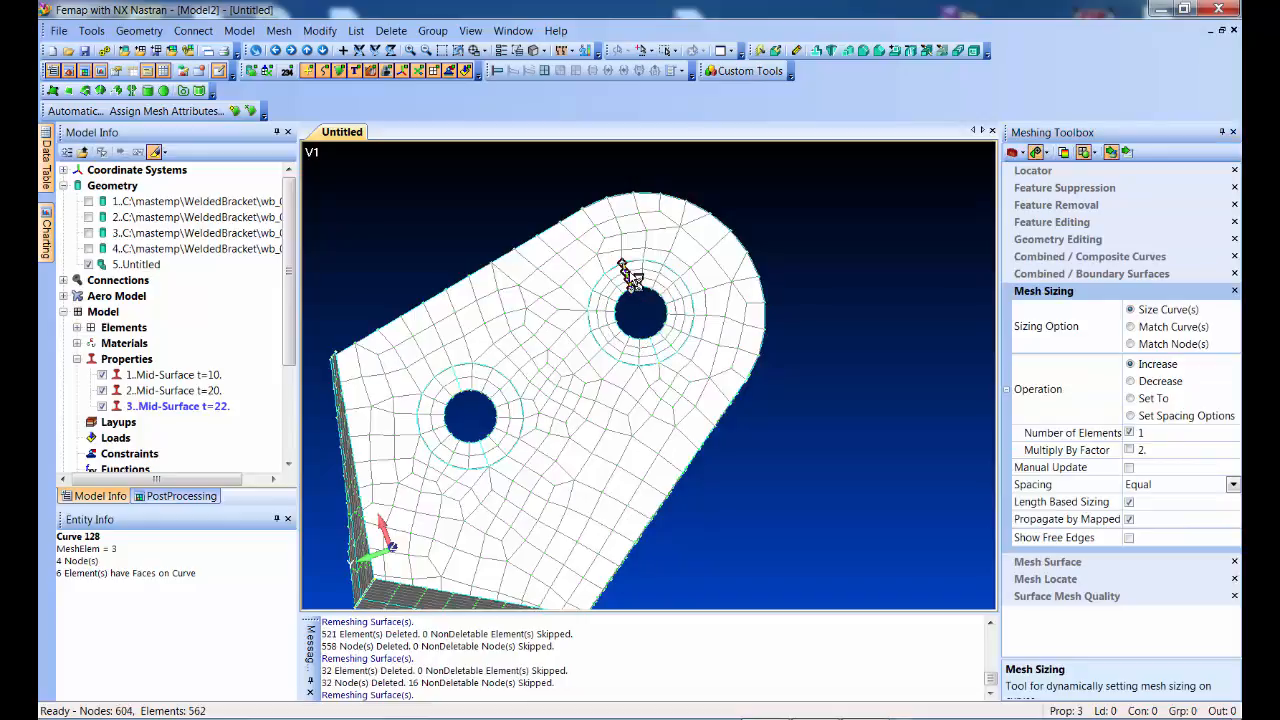
left_click(661, 297)
left_click(615, 308)
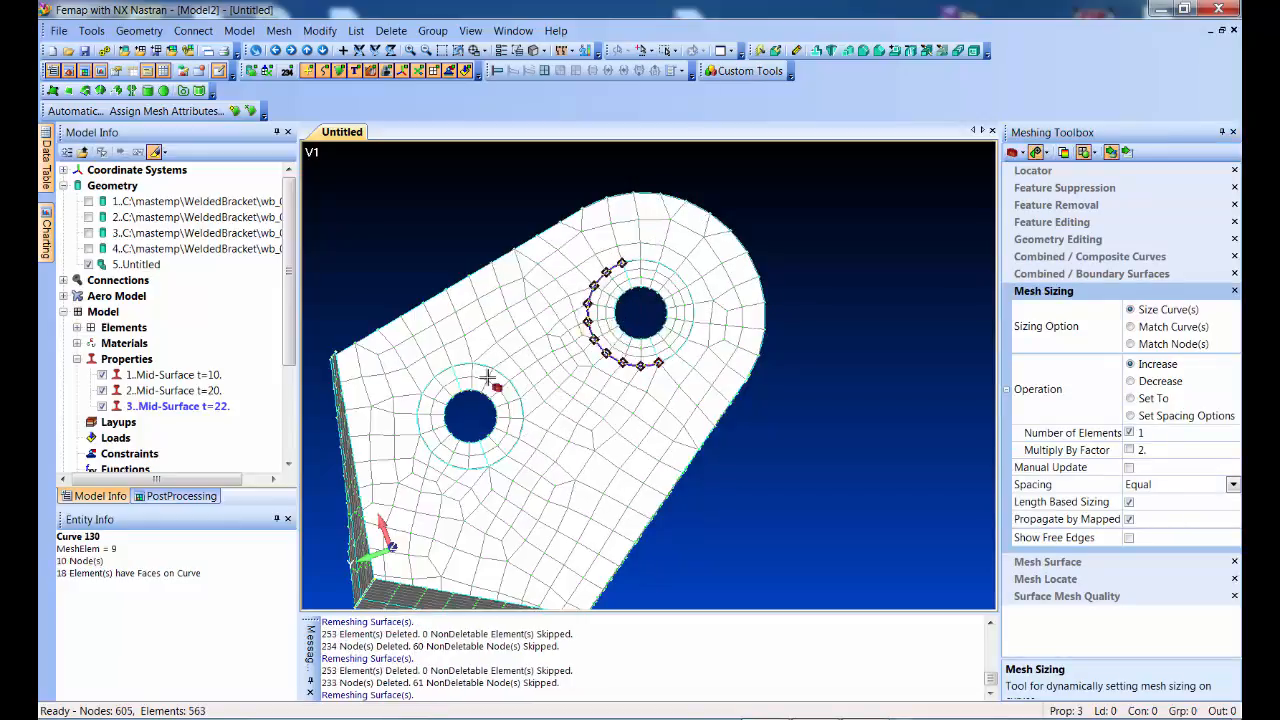
- Increase the mesh sizing in the same way on the radial line and hole edges of the lower hole's washer
left_click(479, 445)
left_click(483, 449)
left_click(474, 415)
left_click(456, 415)
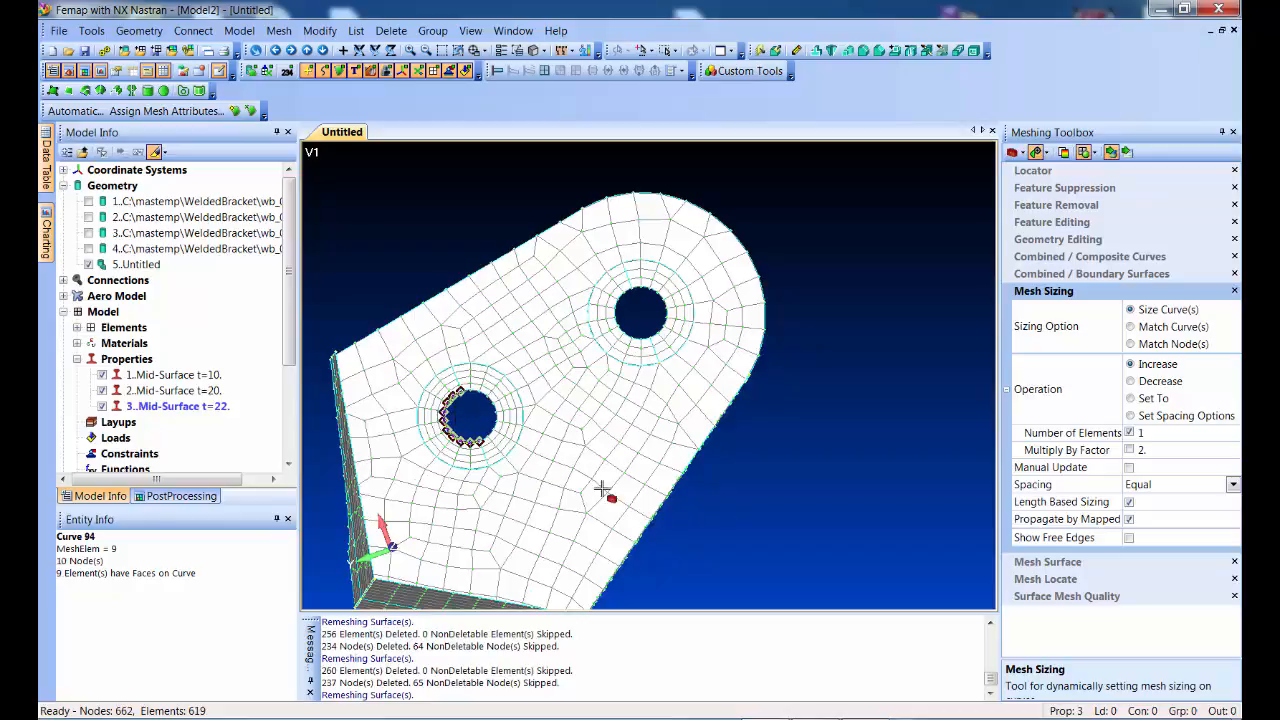
- Increase the number of elements along the plate's rounded outer edge in one-element increments
scroll(749, 512, "down", 1)
left_click(747, 275)
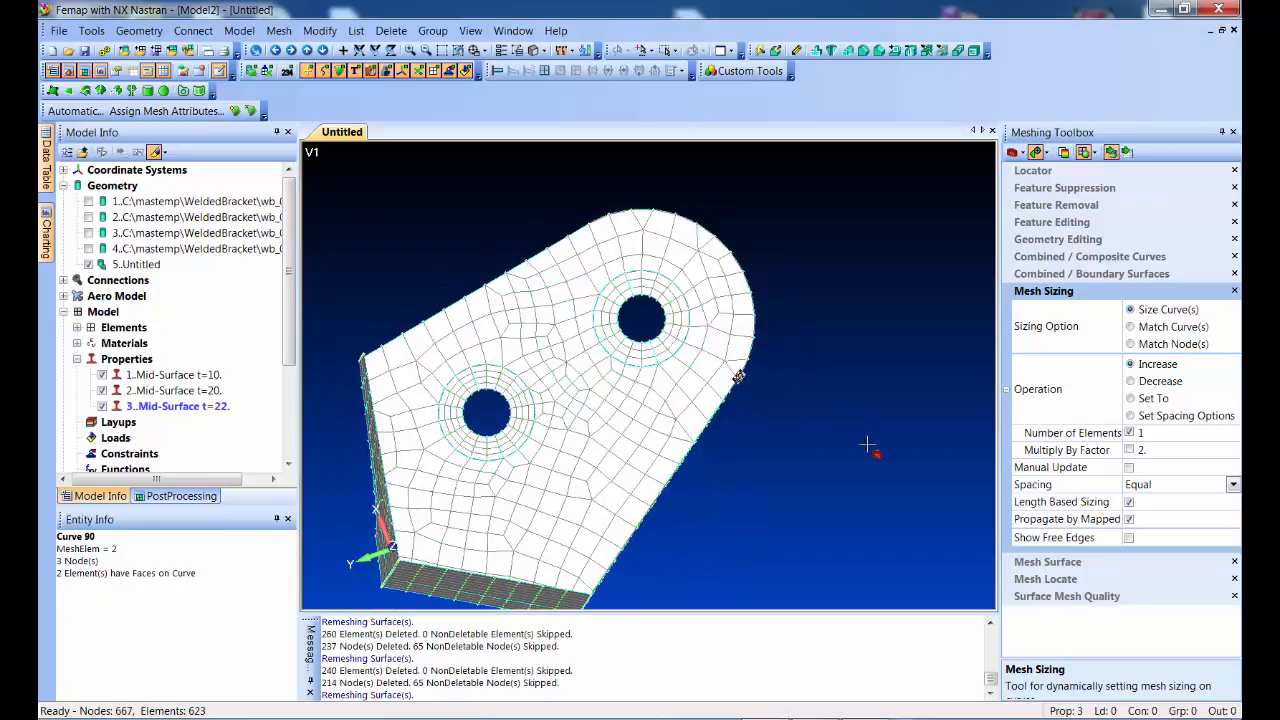
left_click(813, 298)
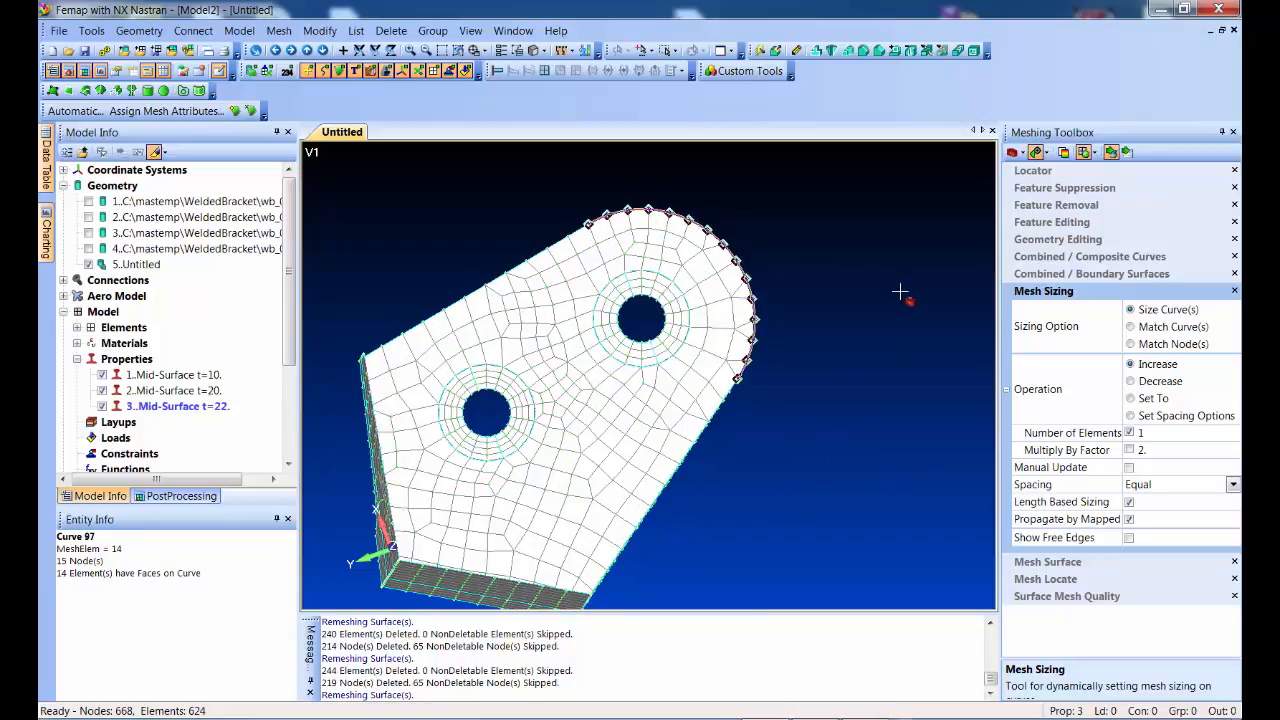
- Split the plate with Point to Edge from both ends of the rounded outer edge to the upper hole's washer edge
left_click(1062, 240)
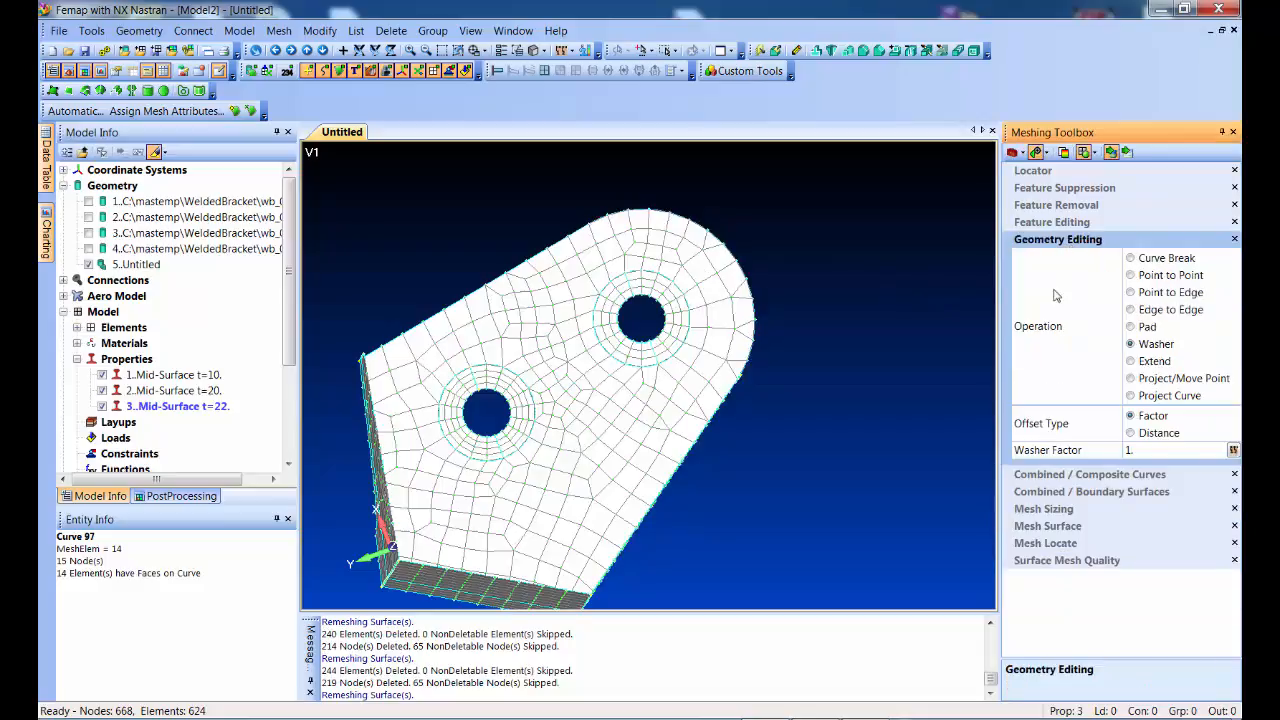
left_click(1143, 293)
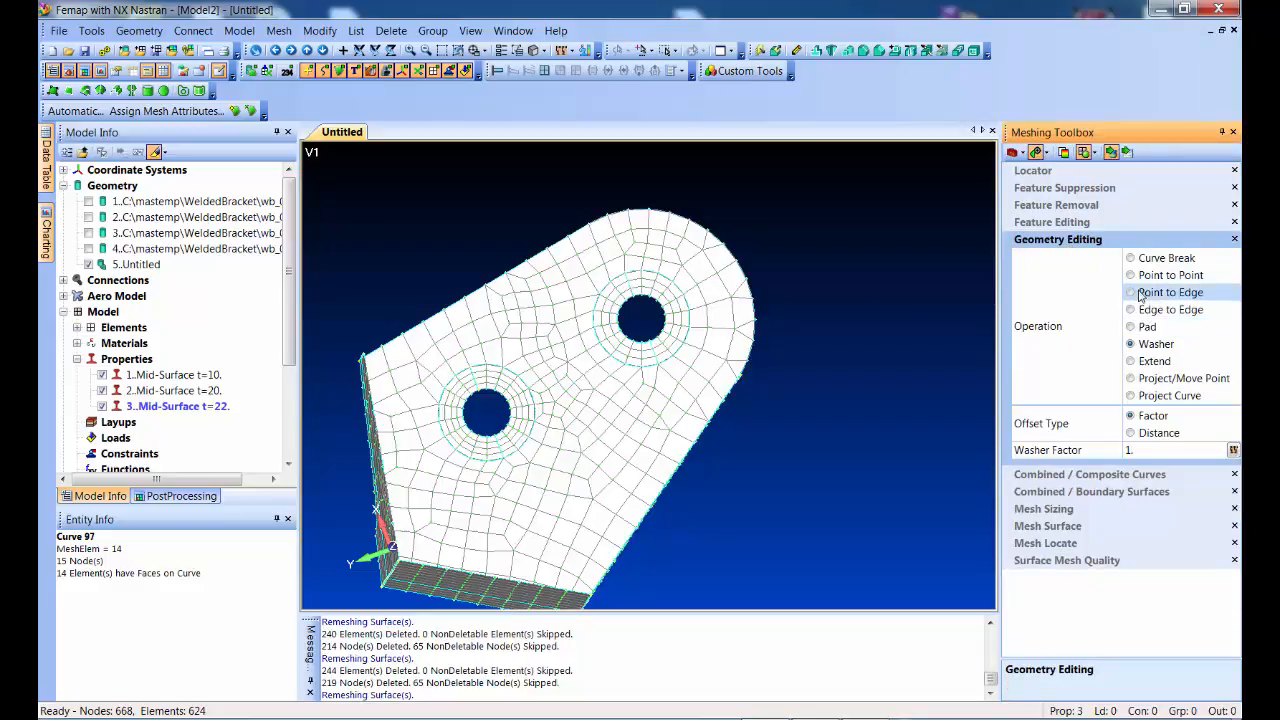
left_click(586, 240)
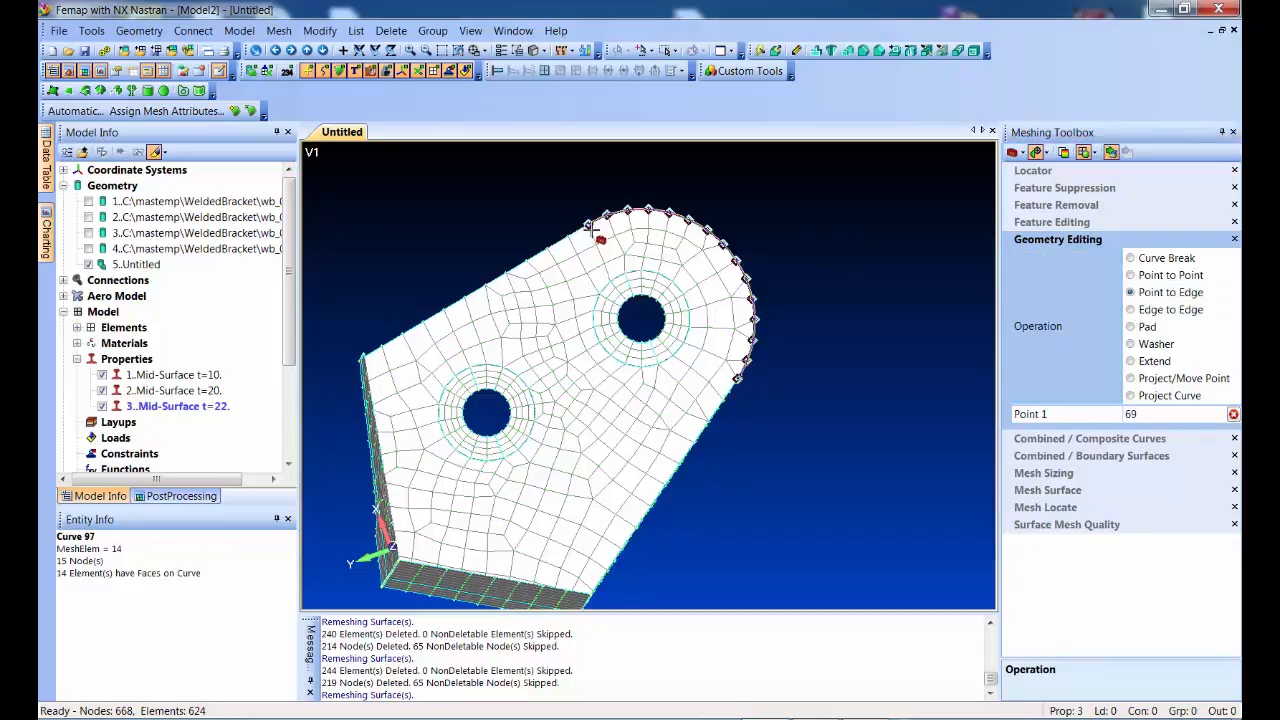
left_click(591, 276)
middle_click_drag(811, 357, 747, 386)
left_click(745, 384)
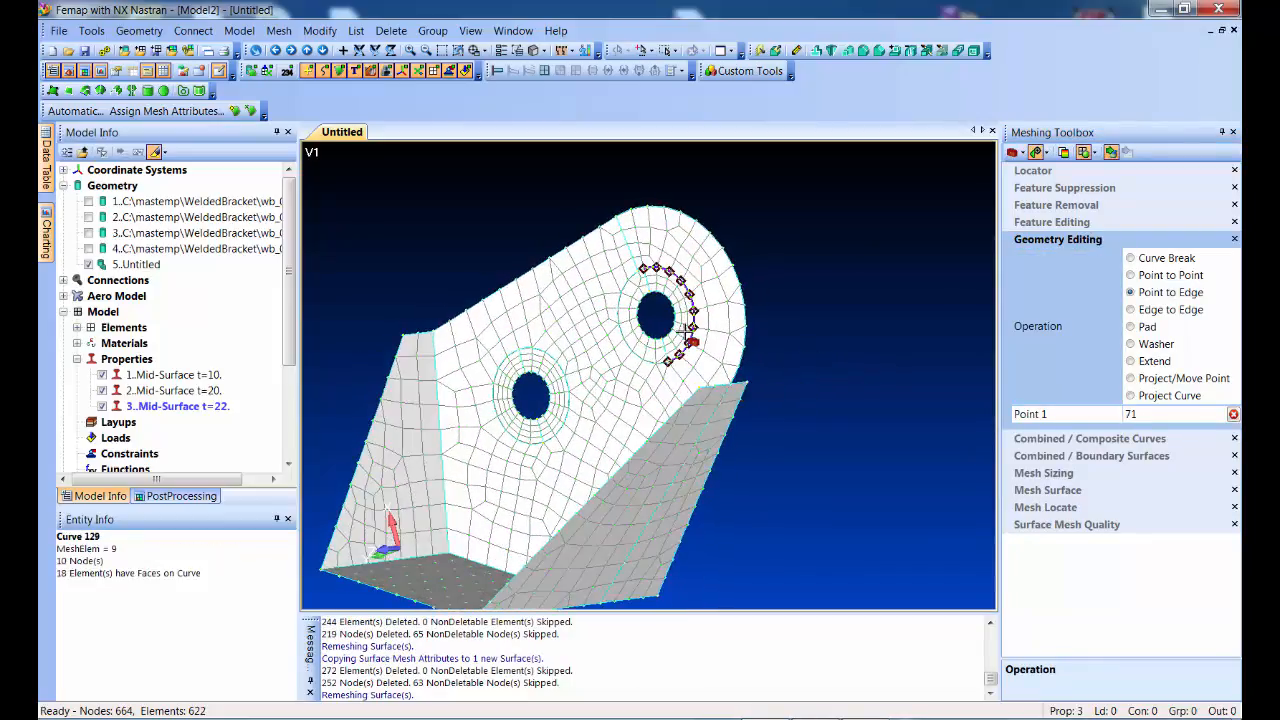
left_click(688, 330)
middle_click_drag(878, 318, 886, 289)
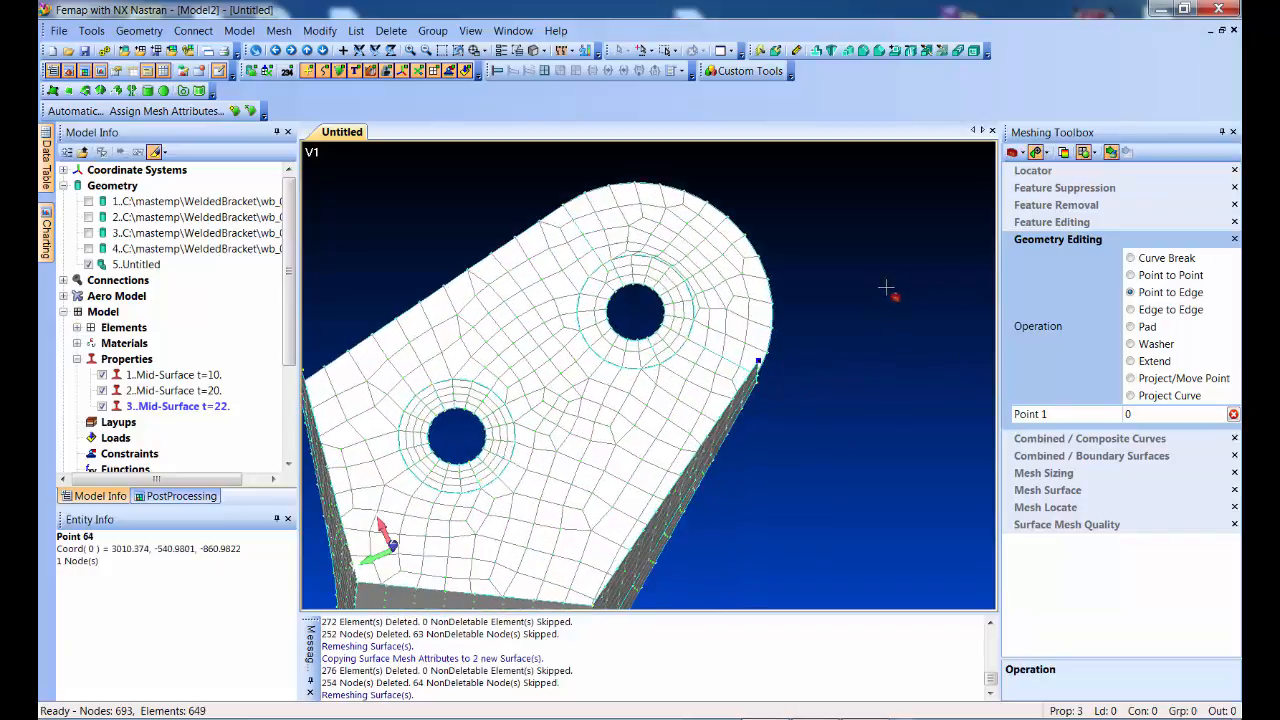
- Use Mesh Sizing to increase the upper arc of the upper hole's washer edge in one-element increments to 14 elements
left_click(1046, 473)
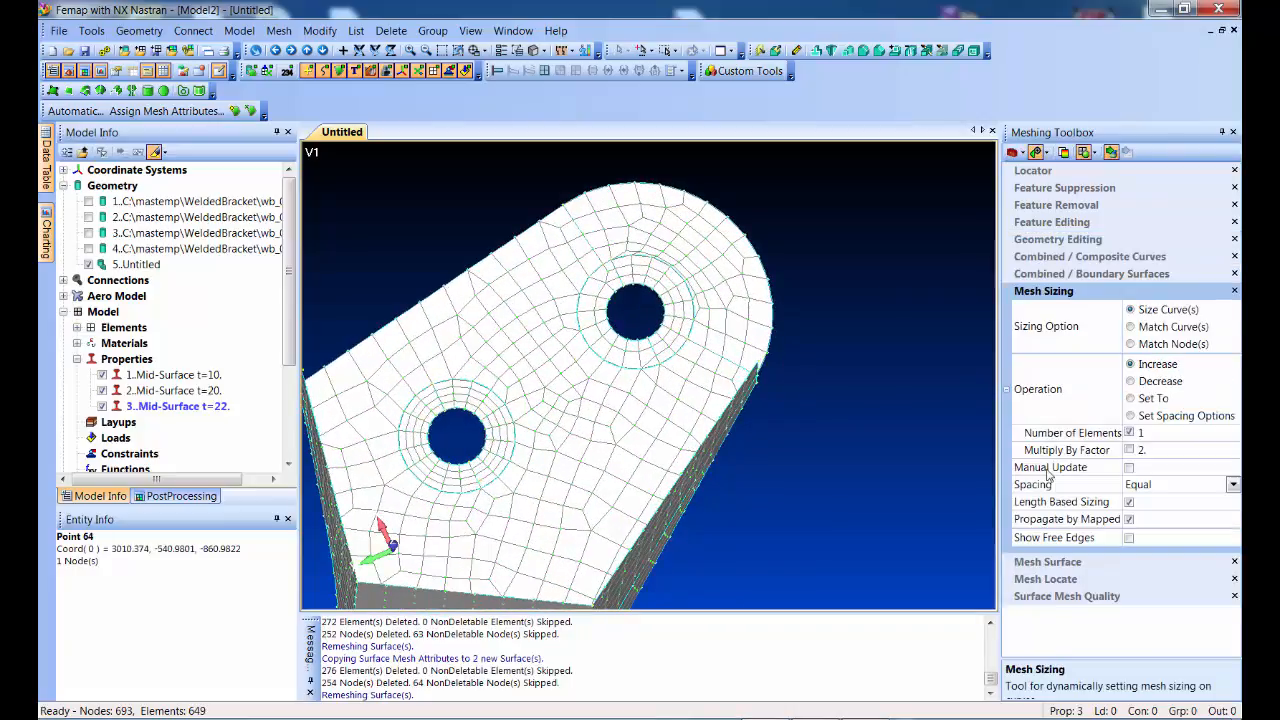
left_click(695, 260)
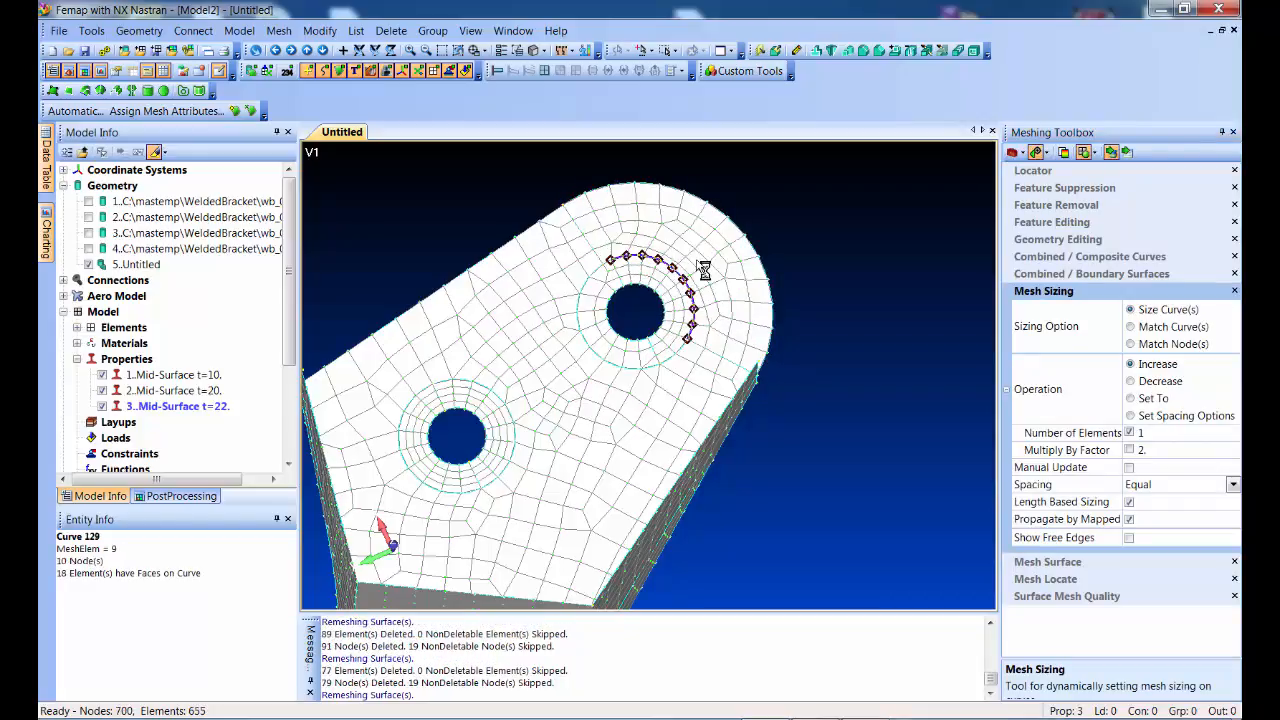
left_click(695, 260)
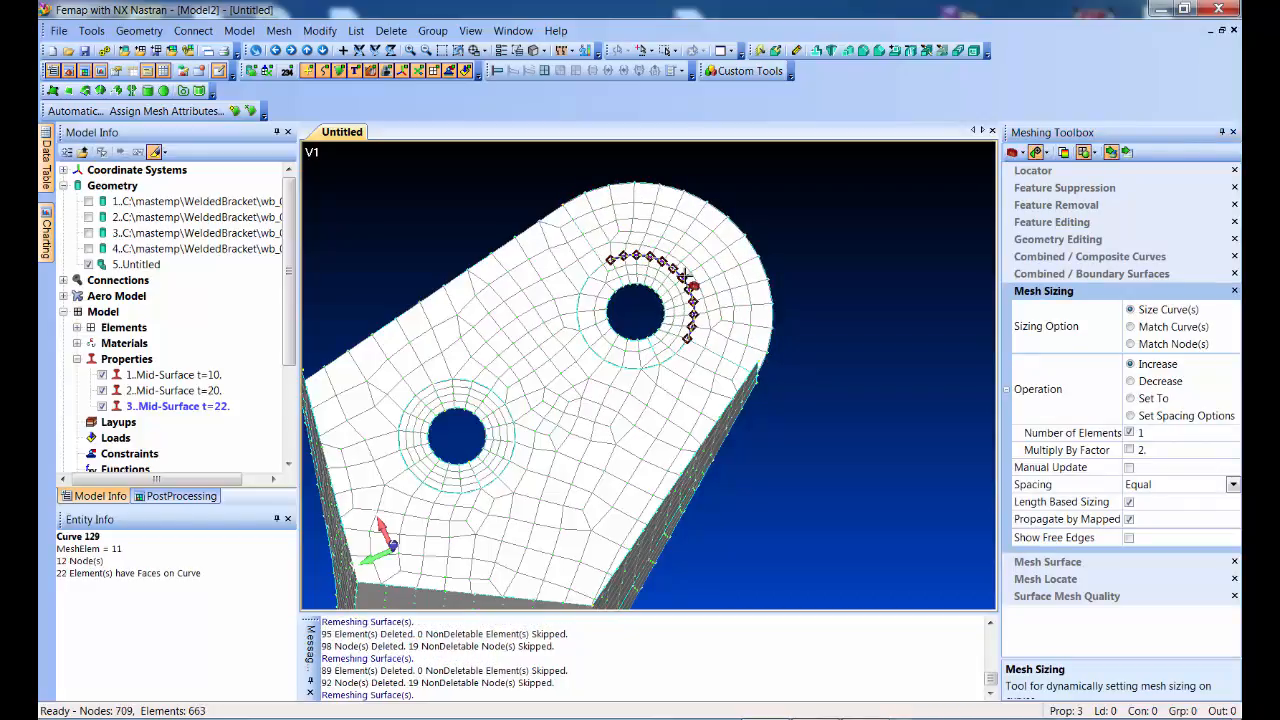
left_click(684, 276)
left_click(691, 284)
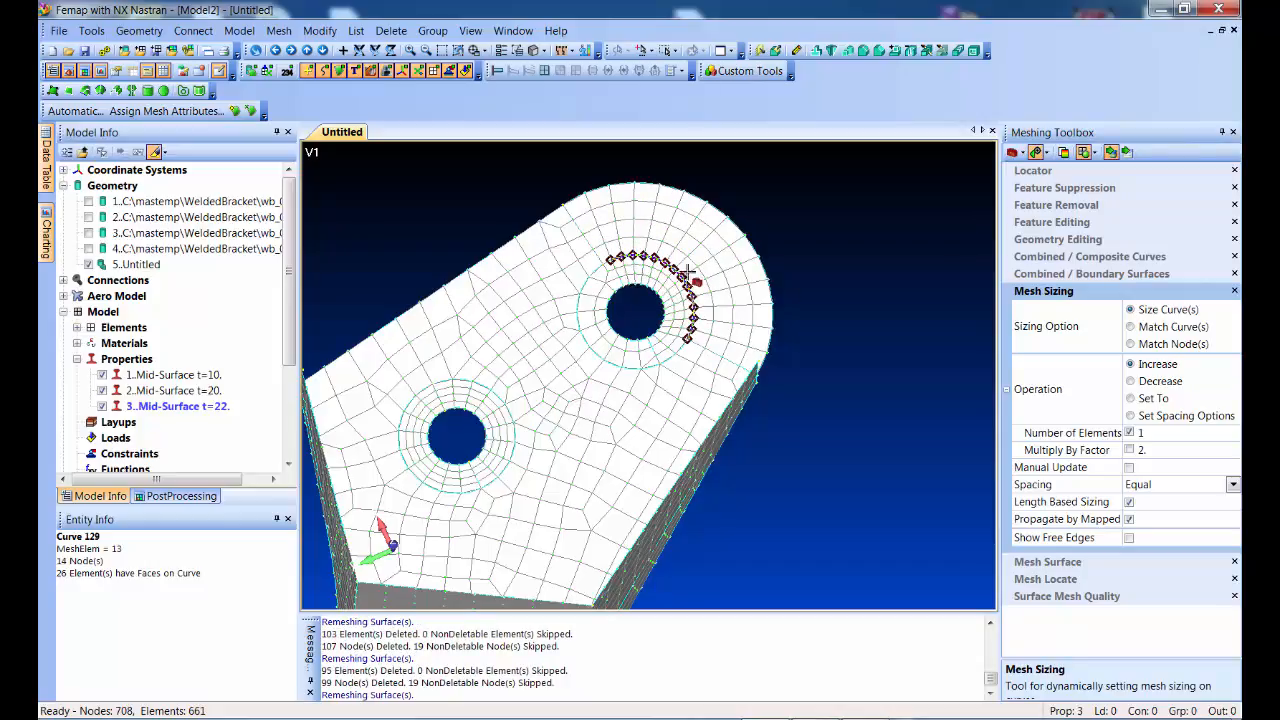
left_click(758, 276)
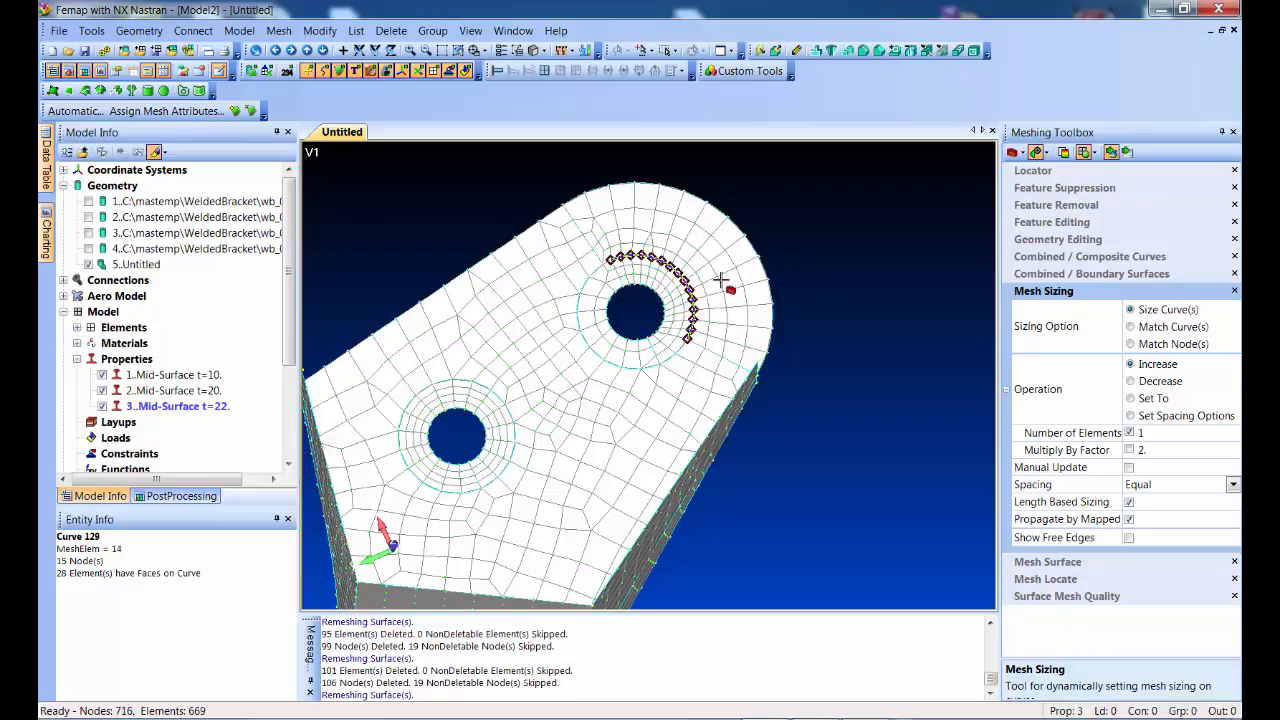
- Increase the mesh sizing in one-element increments around the upper hole's split region, bringing the plate's rounded outer edge to 15 elements
middle_click_drag(840, 316, 866, 318)
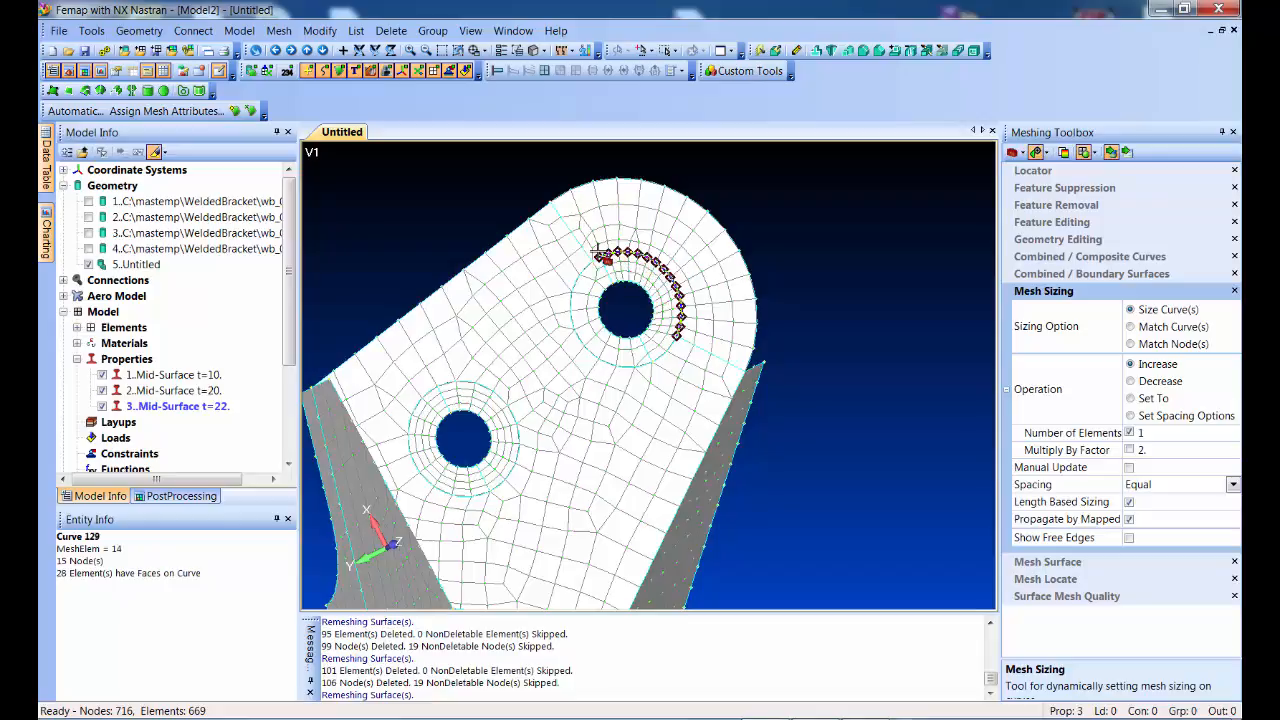
left_click(656, 193)
middle_click_drag(657, 200, 872, 376)
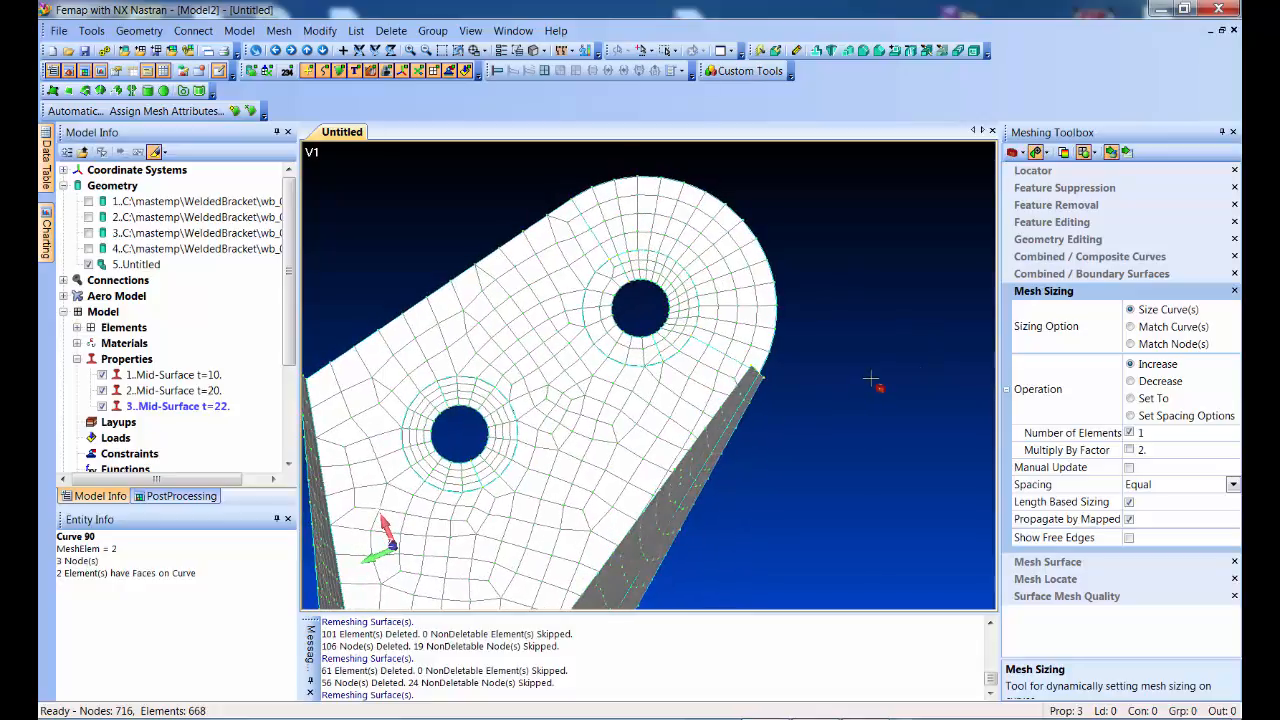
left_click(563, 322)
left_click(562, 318)
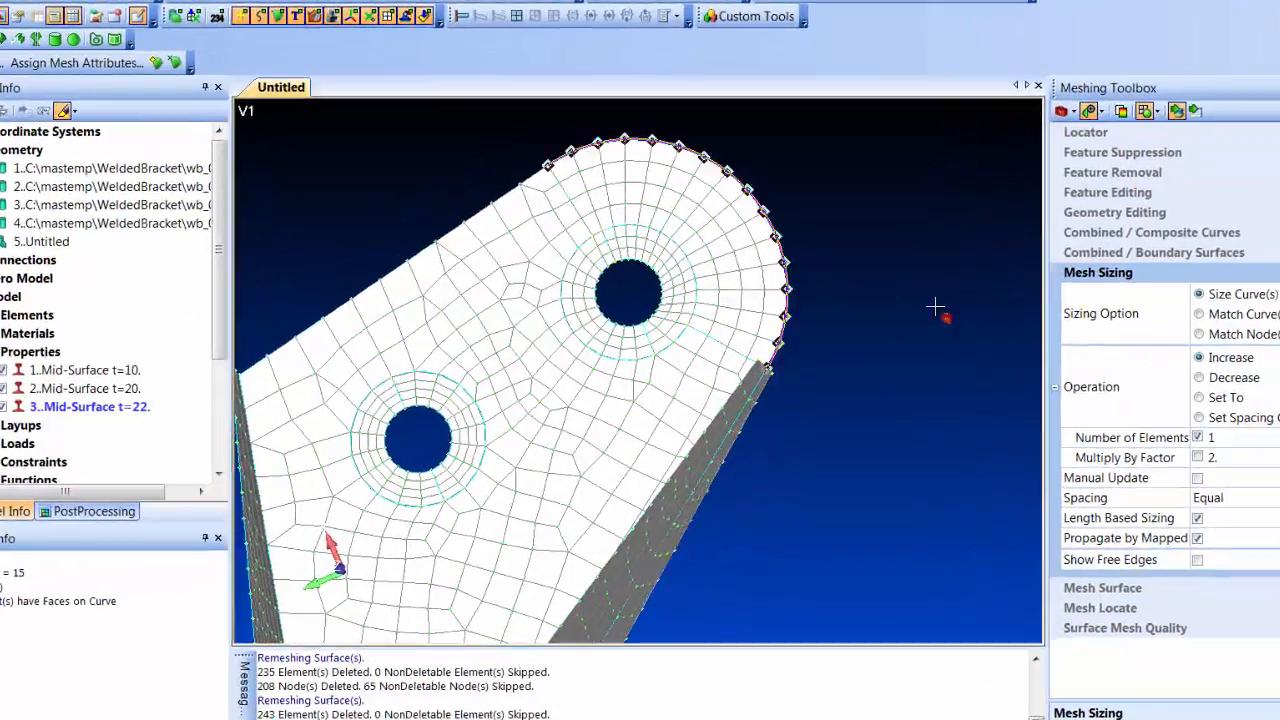
scroll(865, 331, "down", 3)
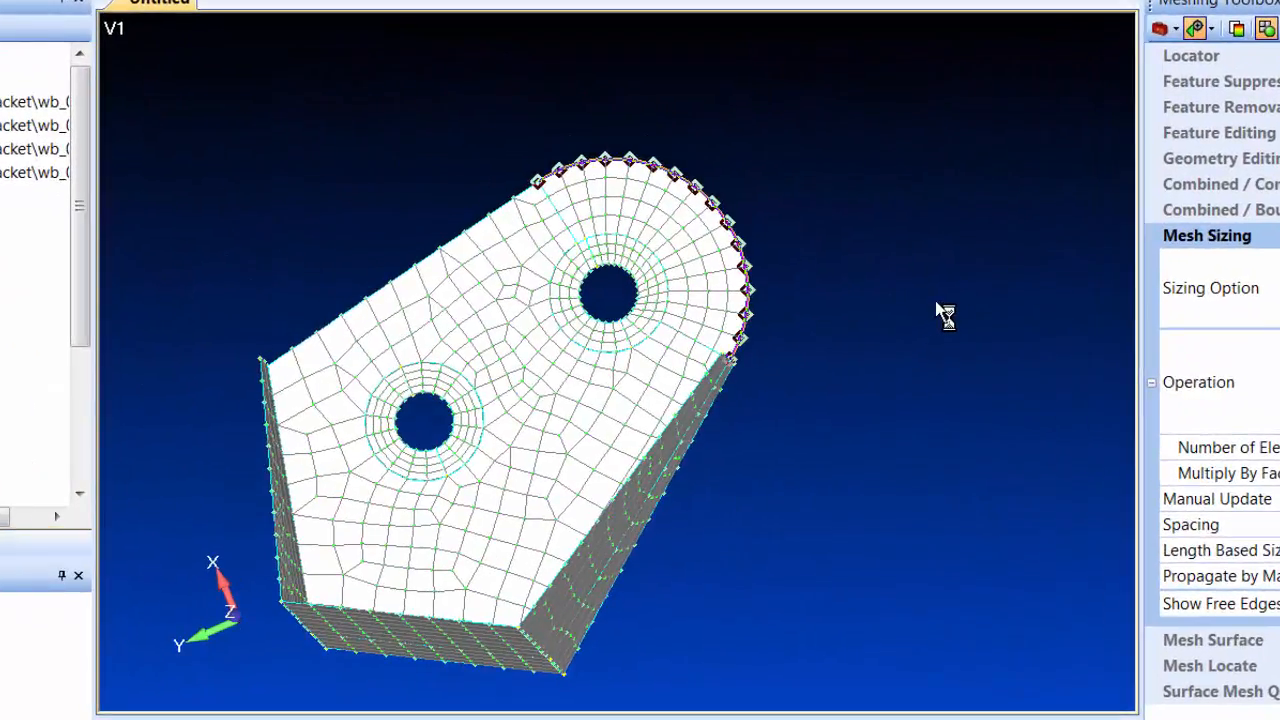